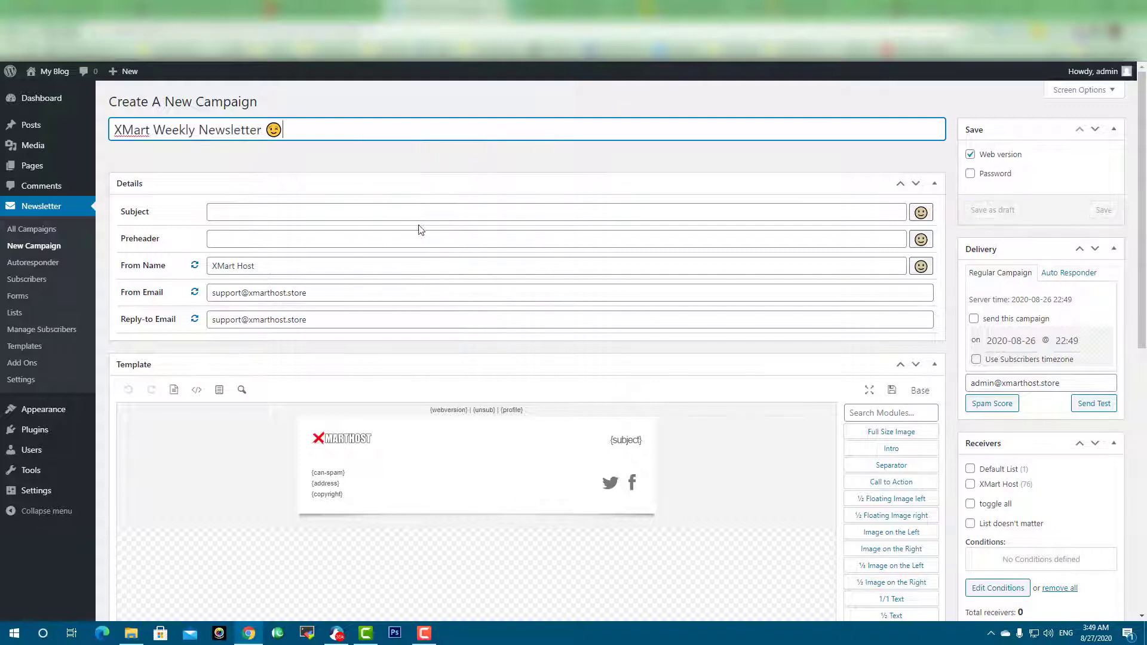
Enter "XMart Weekly Newsletter 😉" as the campaign's subject
{"action": "left_click", "coordinate": [271, 220]}
{"action": "type", "text": "XMart Weekly Newsletter 😉"}
{"action": "right_click", "coordinate": [272, 219]}
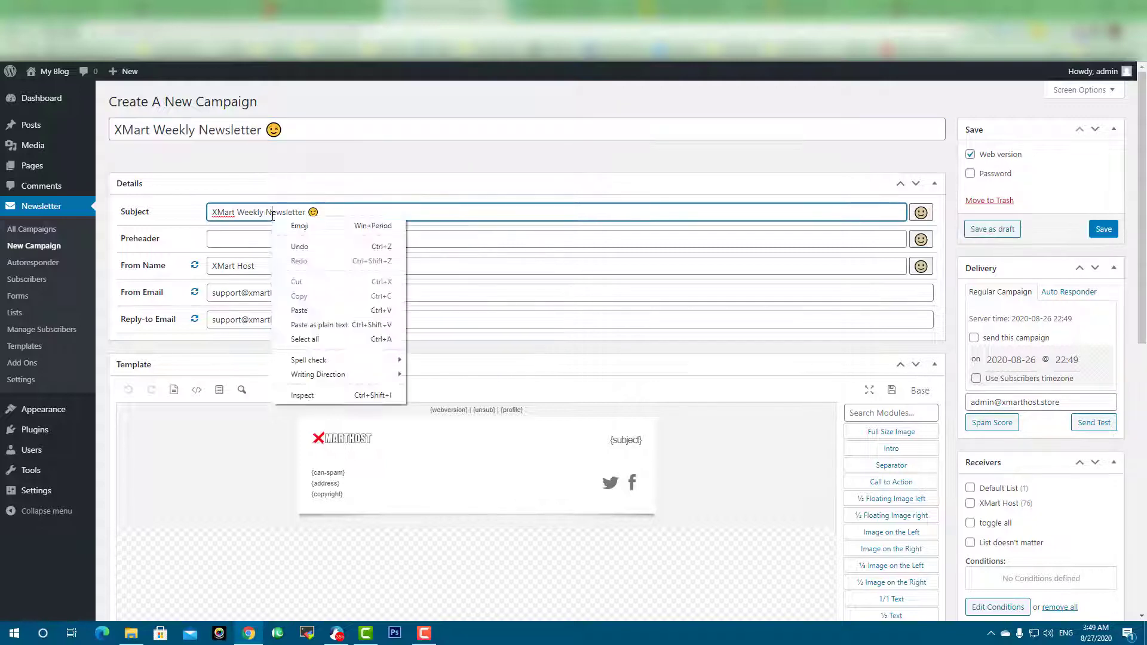
{"action": "left_click", "coordinate": [367, 153]}
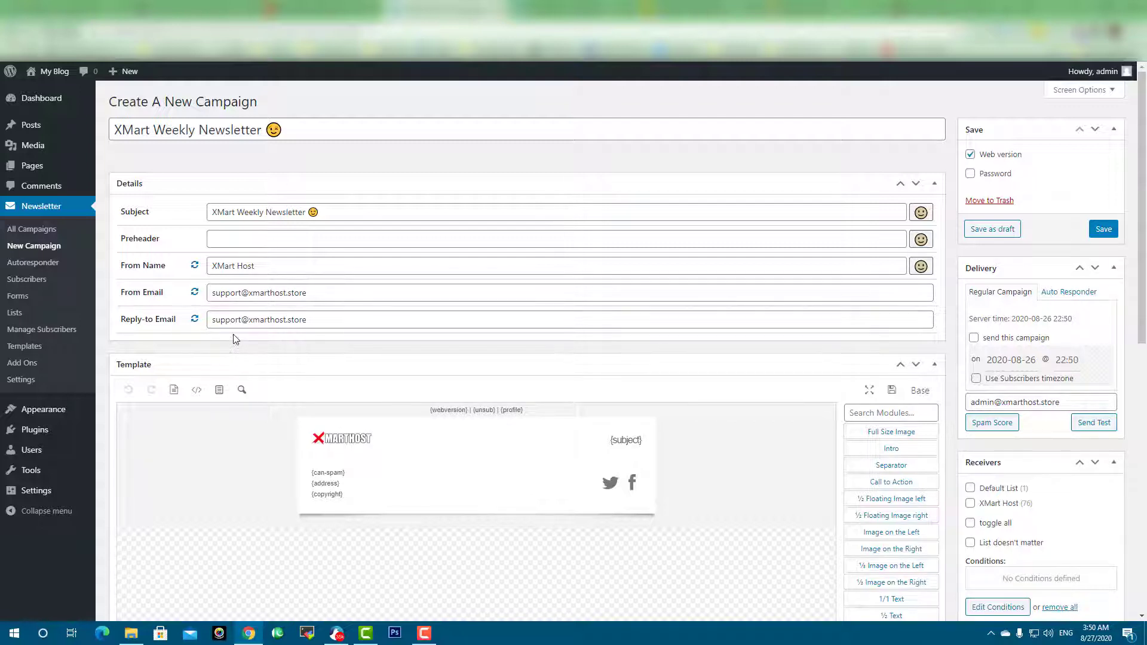
Change the campaign template to the Notification layout of MyMail and accept leaving the page
{"action": "scroll", "coordinate": [484, 341], "scroll_direction": "down", "scroll_amount": 4}
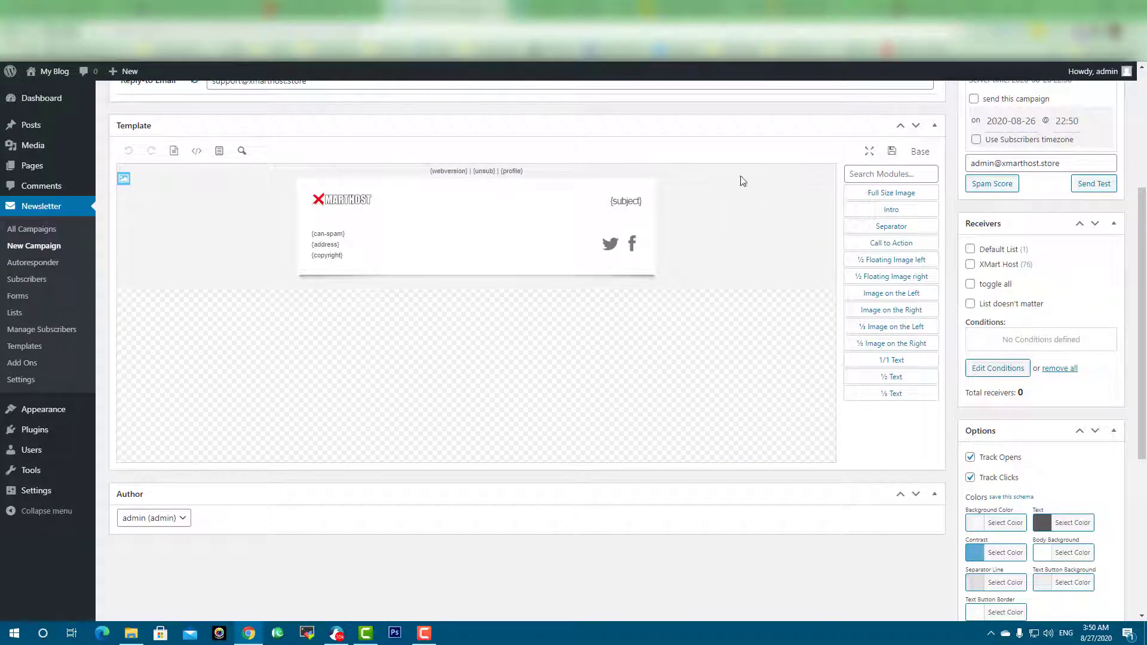
{"action": "mouse_move", "coordinate": [918, 155]}
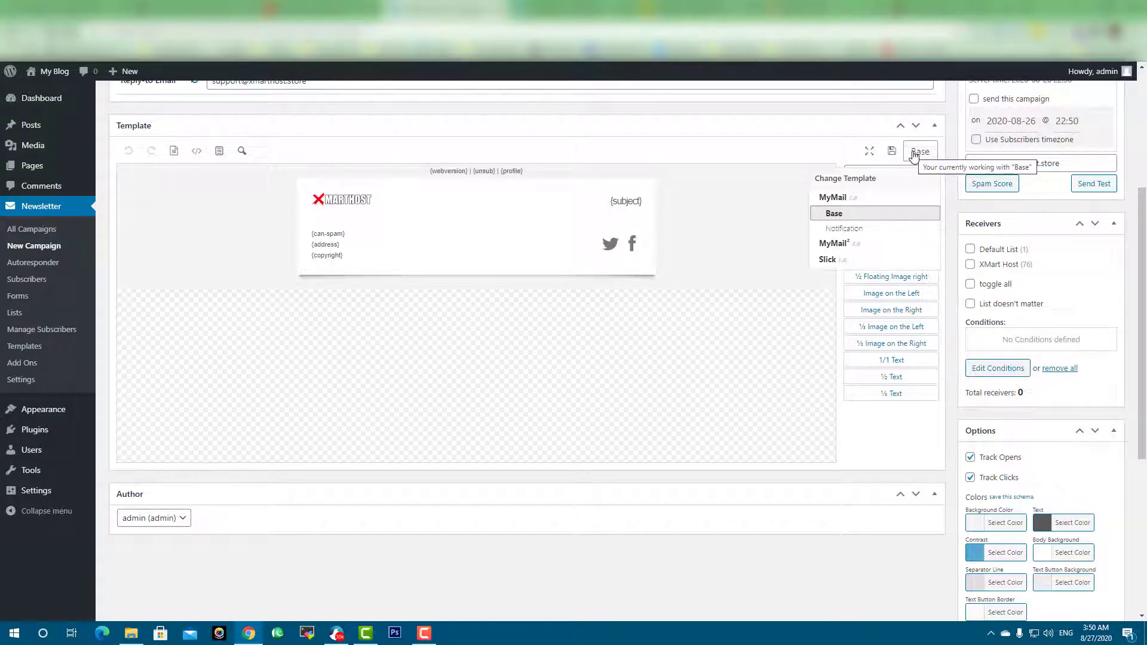
{"action": "left_click", "coordinate": [846, 187]}
{"action": "left_click", "coordinate": [918, 153]}
{"action": "left_click", "coordinate": [851, 233]}
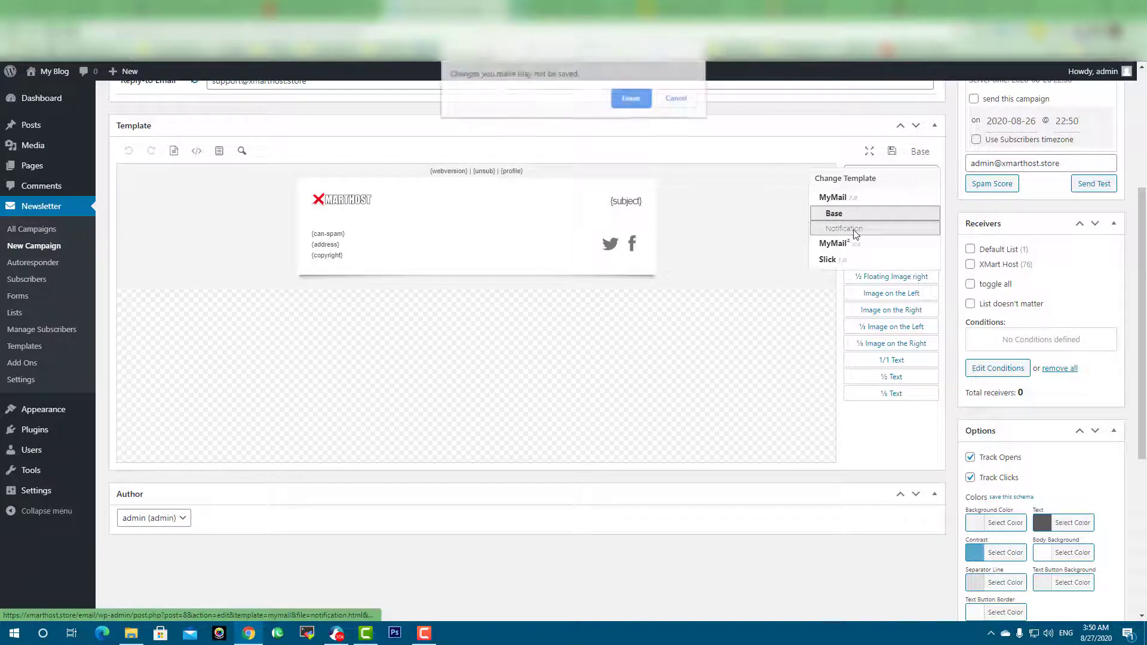
{"action": "left_click", "coordinate": [639, 101]}
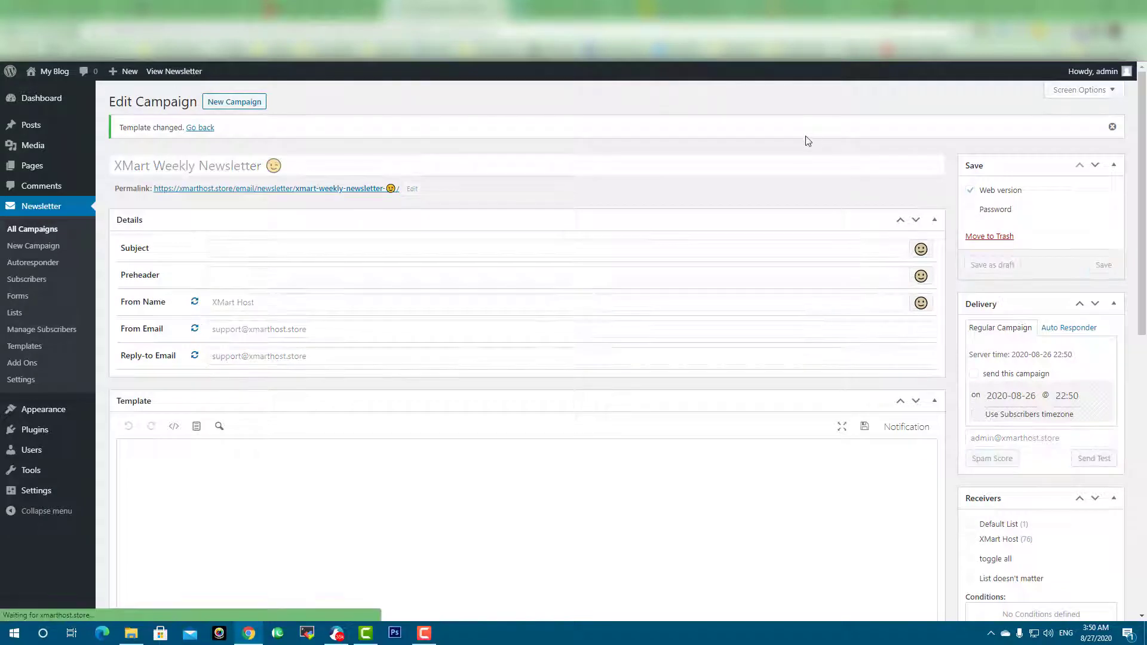
Change the campaign template to the Base layout of MyMail²
{"action": "scroll", "coordinate": [824, 144], "scroll_direction": "down", "scroll_amount": 4}
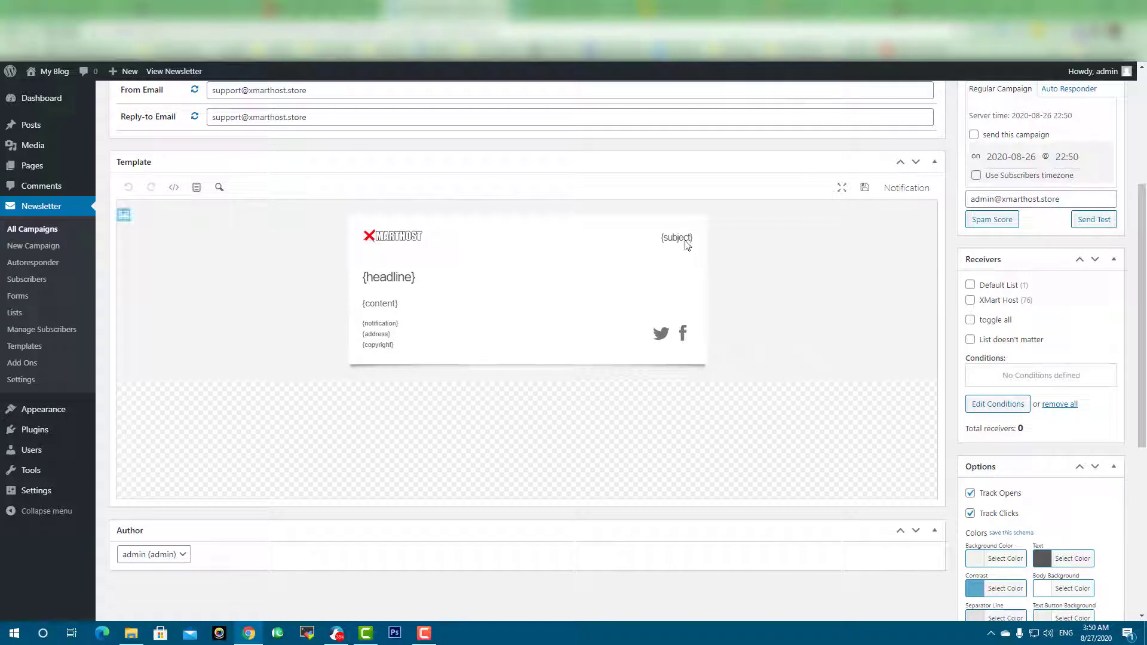
{"action": "mouse_move", "coordinate": [923, 190]}
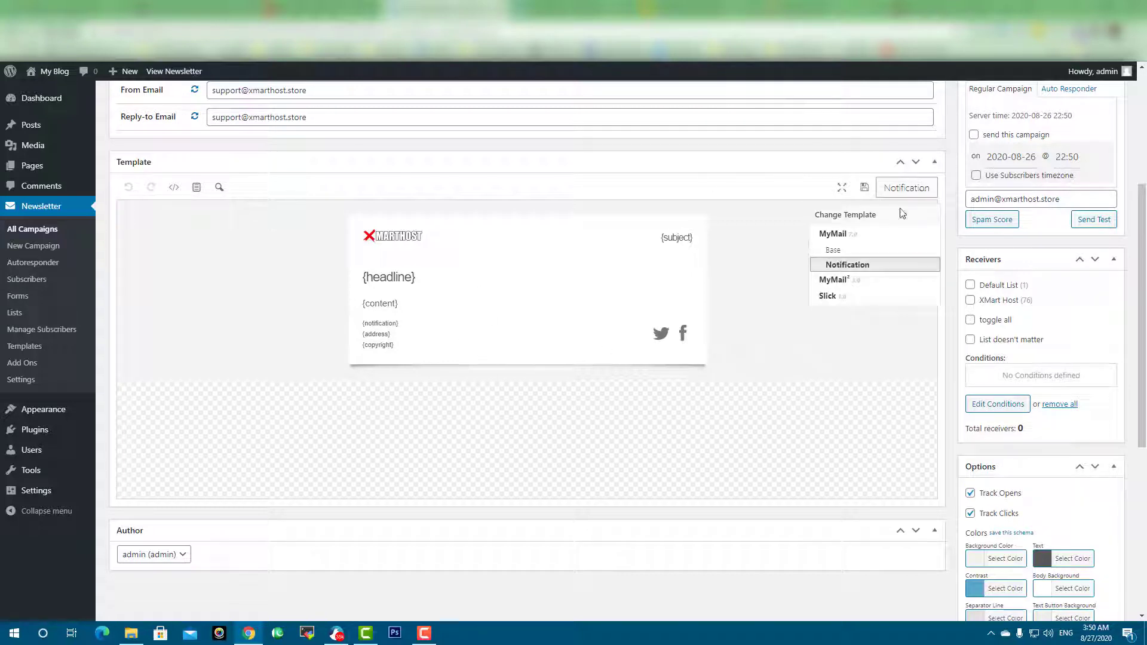
{"action": "left_click", "coordinate": [837, 280]}
{"action": "left_click", "coordinate": [851, 297]}
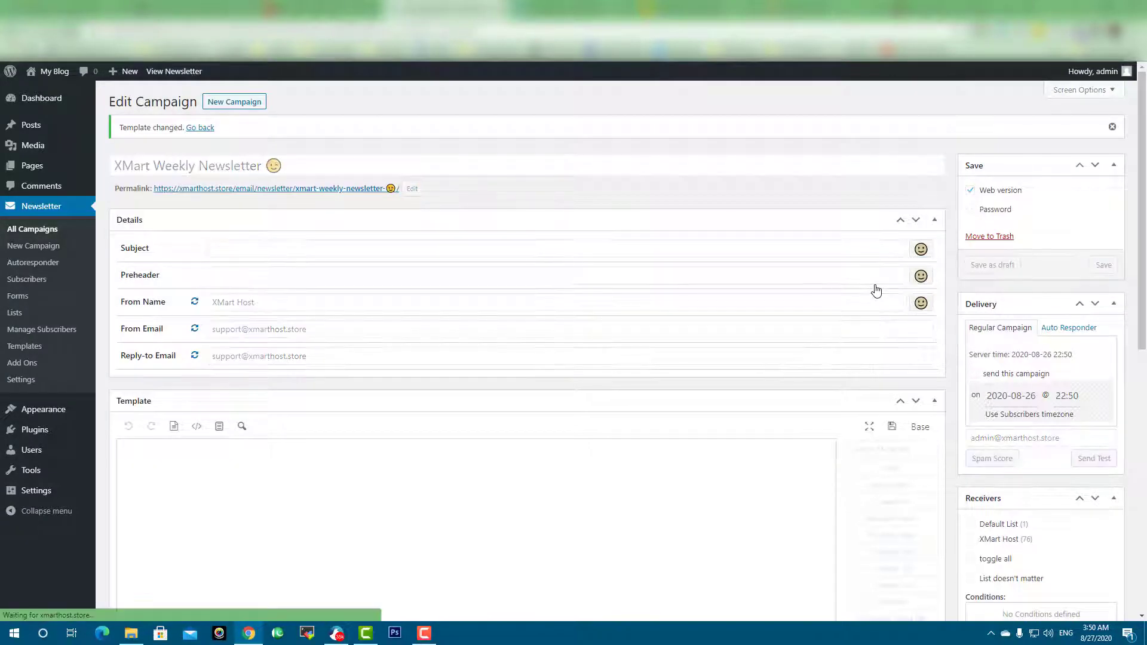
Look over the template's modules and switch the campaign to the Base layout of Slick
{"action": "scroll", "coordinate": [700, 236], "scroll_direction": "down", "scroll_amount": 4}
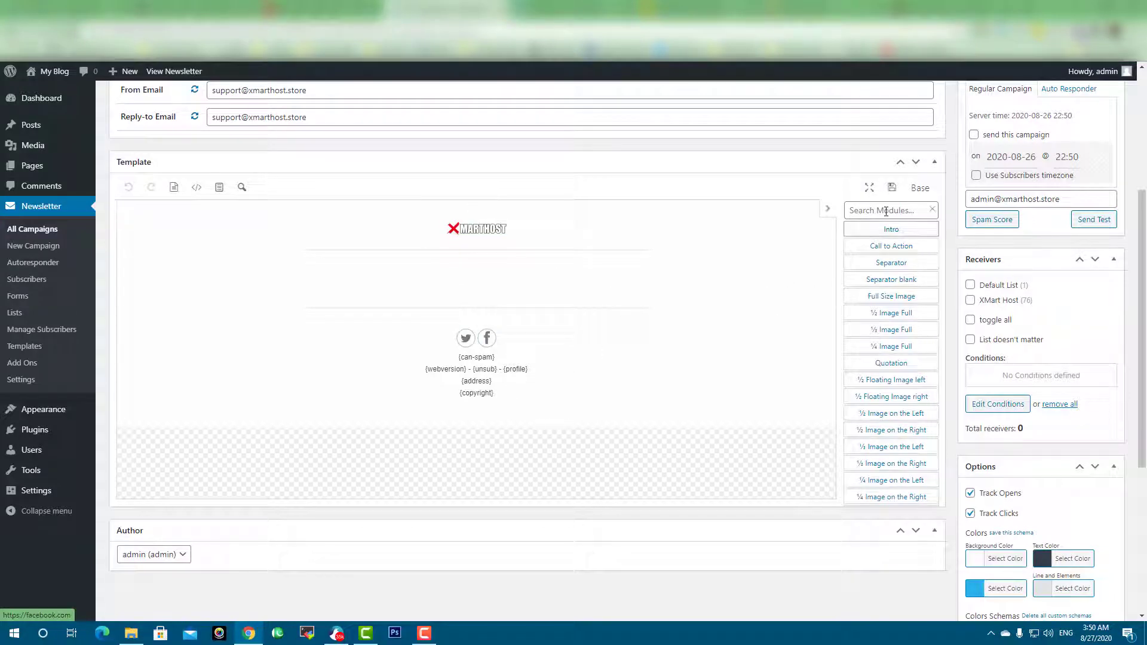
{"action": "scroll", "coordinate": [890, 335], "scroll_direction": "down", "scroll_amount": 4}
{"action": "scroll", "coordinate": [893, 346], "scroll_direction": "up", "scroll_amount": 5}
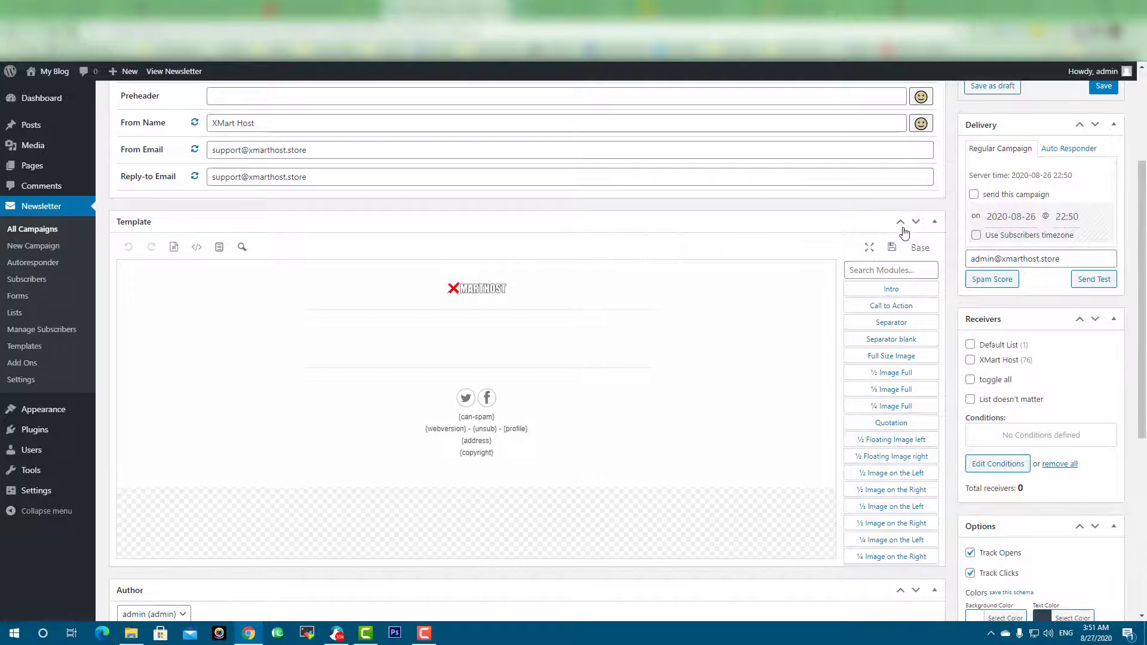
{"action": "left_click", "coordinate": [918, 247]}
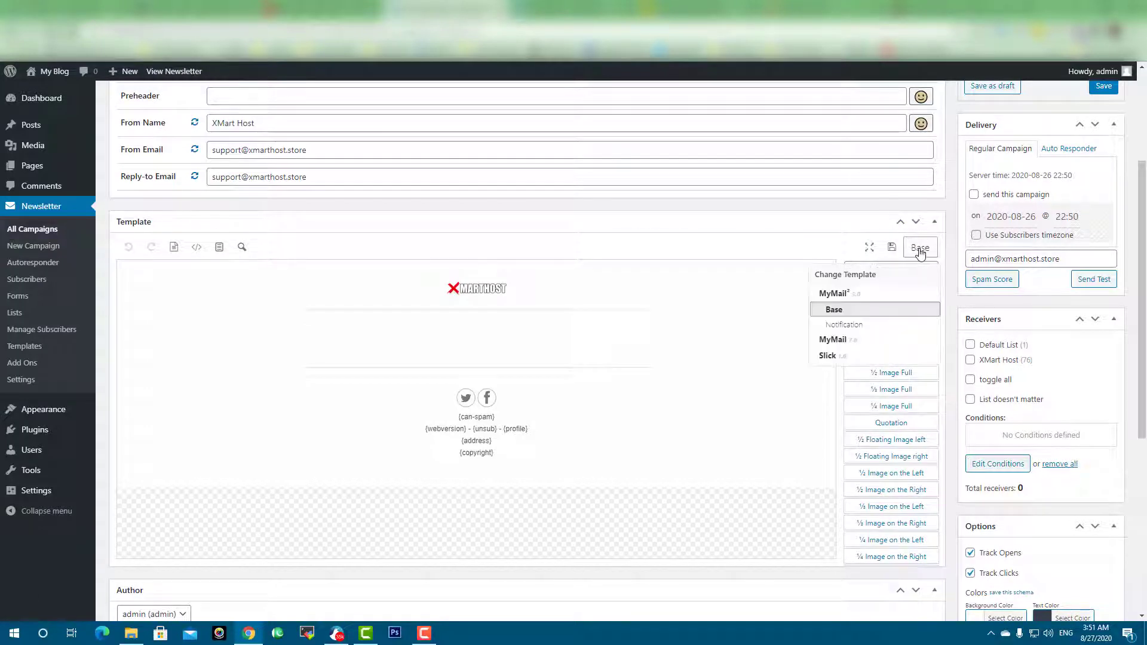
{"action": "left_click", "coordinate": [846, 357]}
{"action": "left_click", "coordinate": [842, 375]}
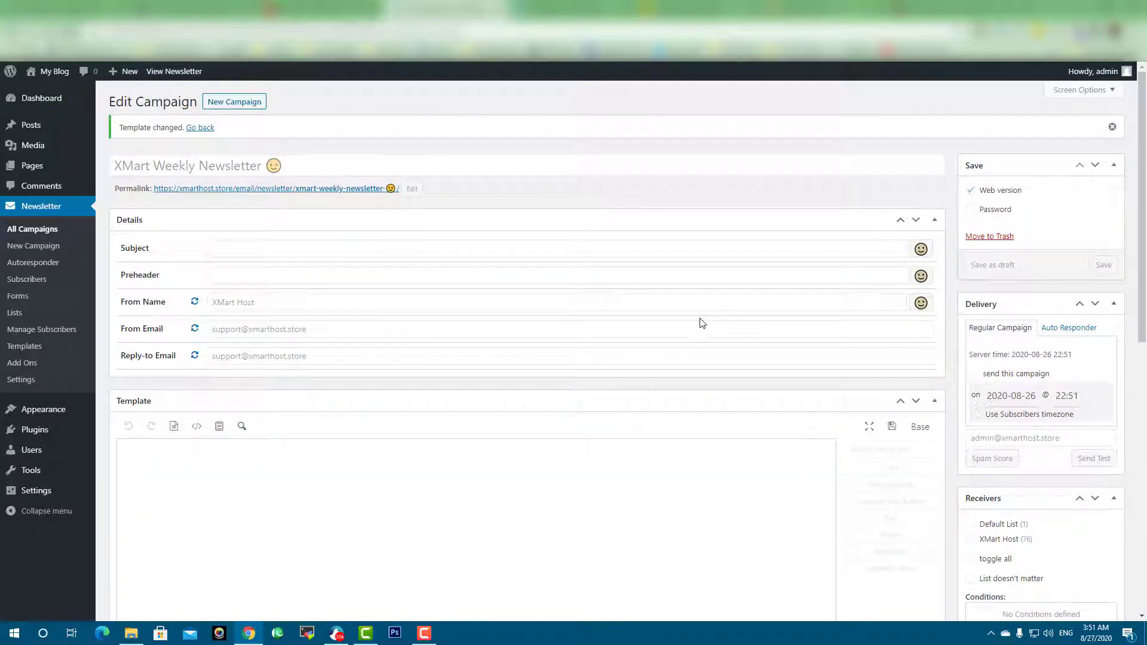
Review the Slick layout and return the campaign template to the Base layout of MyMail²
{"action": "scroll", "coordinate": [691, 320], "scroll_direction": "down", "scroll_amount": 5}
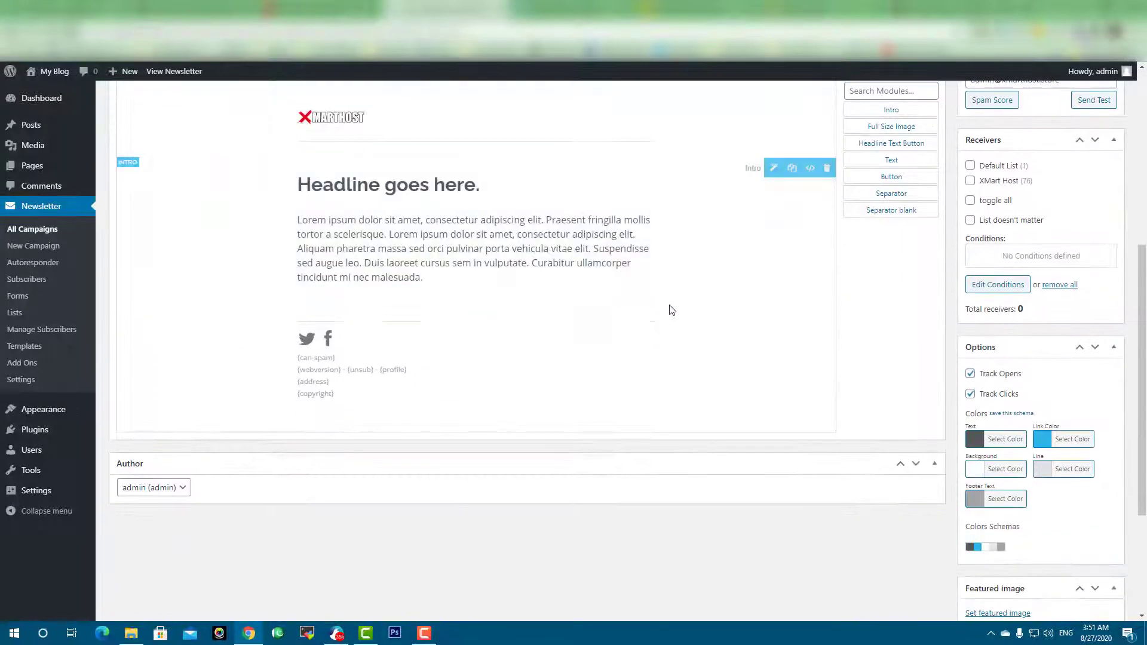
{"action": "scroll", "coordinate": [568, 307], "scroll_direction": "up", "scroll_amount": 3}
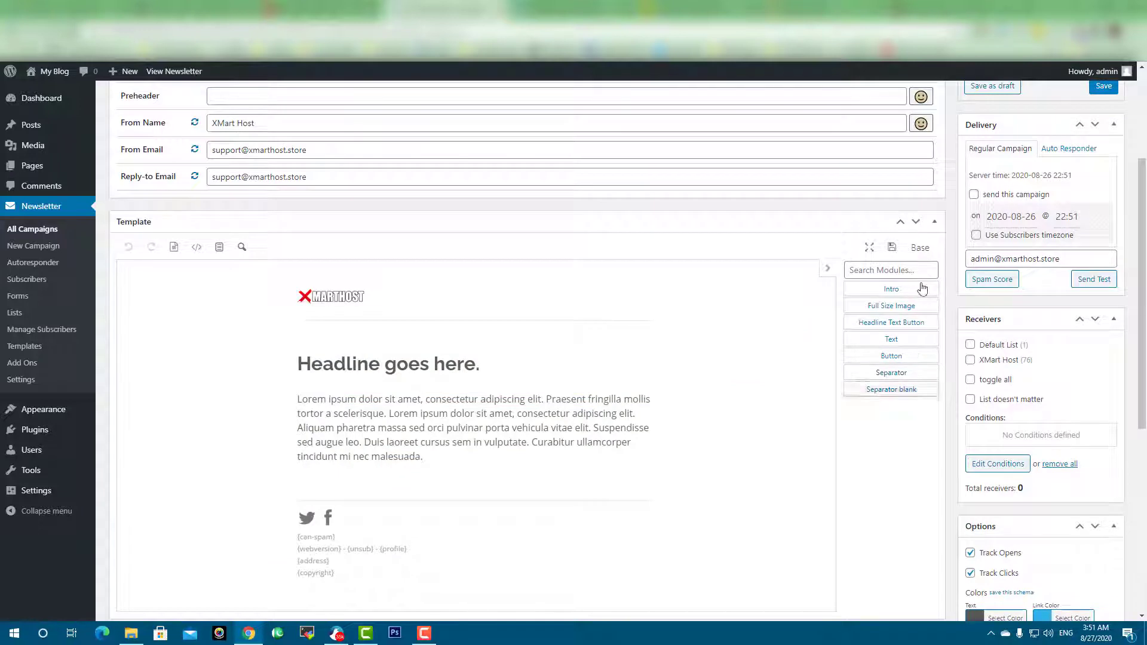
{"action": "left_click", "coordinate": [920, 247]}
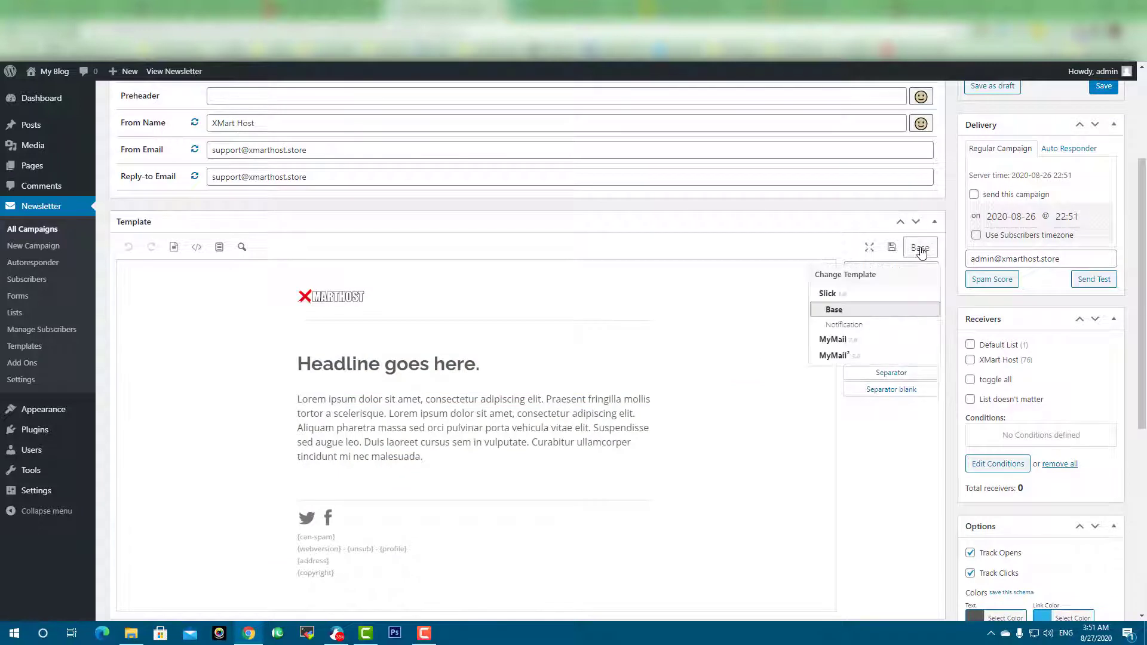
{"action": "left_click", "coordinate": [839, 342]}
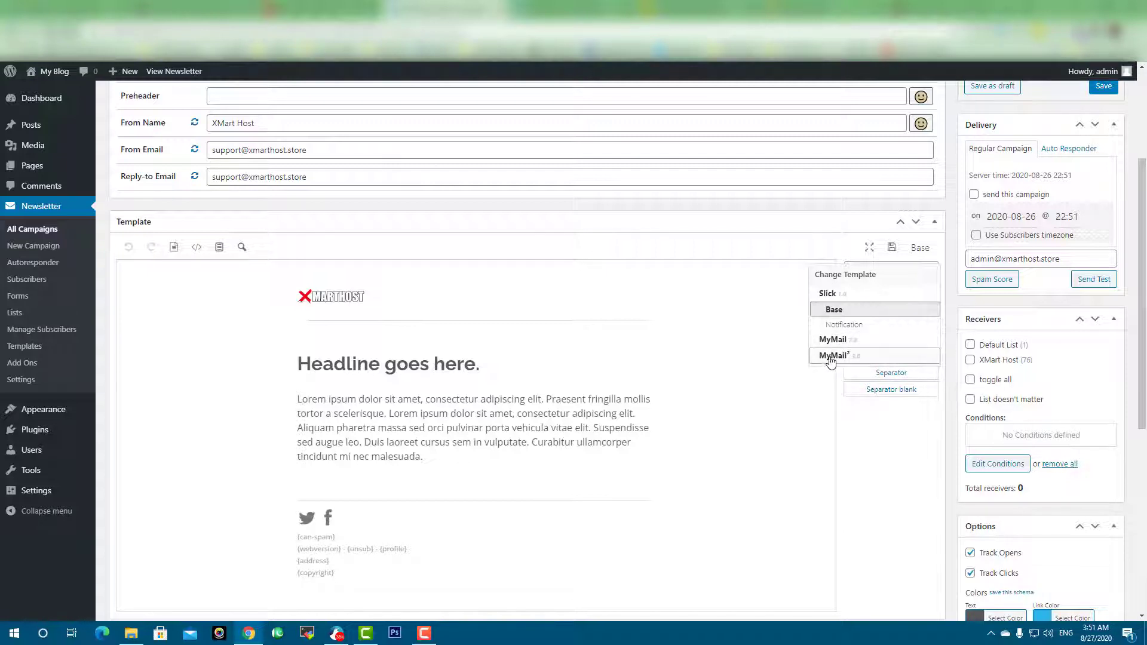
{"action": "left_click", "coordinate": [832, 357]}
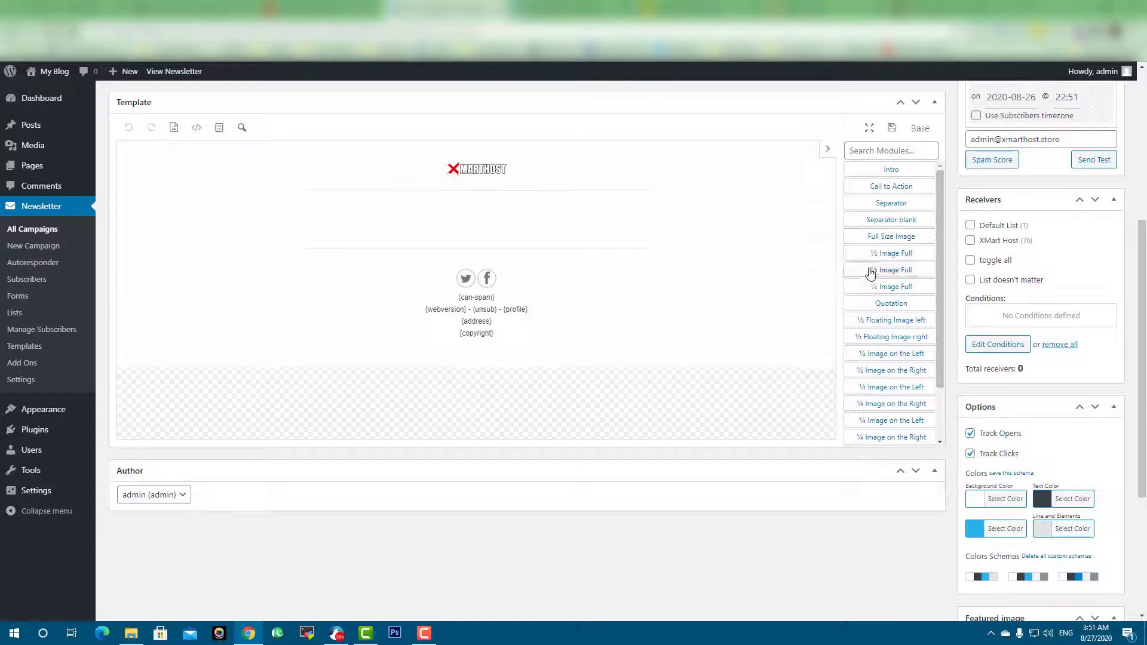
{"action": "scroll", "coordinate": [684, 290], "scroll_direction": "up", "scroll_amount": 1}
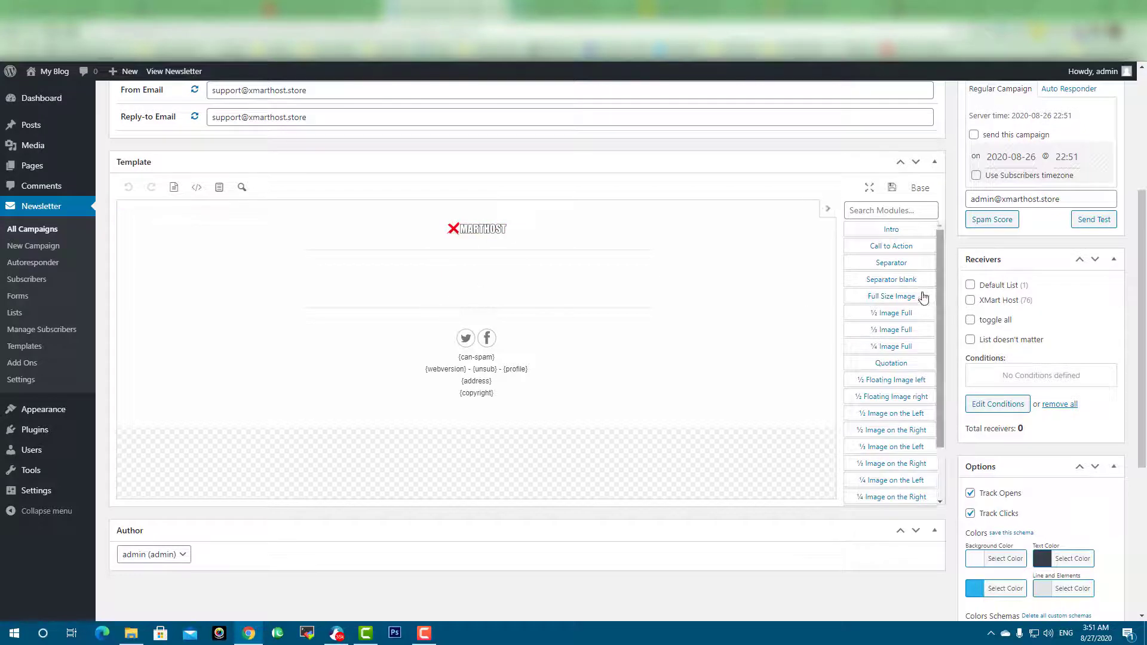
{"action": "left_click", "coordinate": [478, 233]}
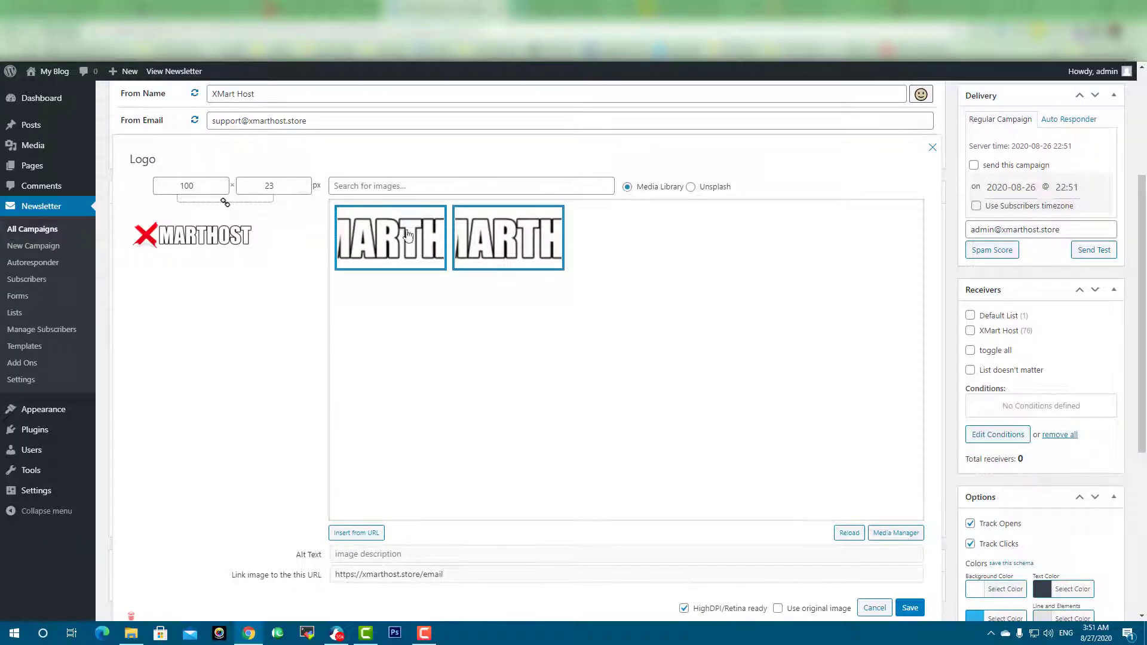
{"action": "left_click", "coordinate": [932, 147]}
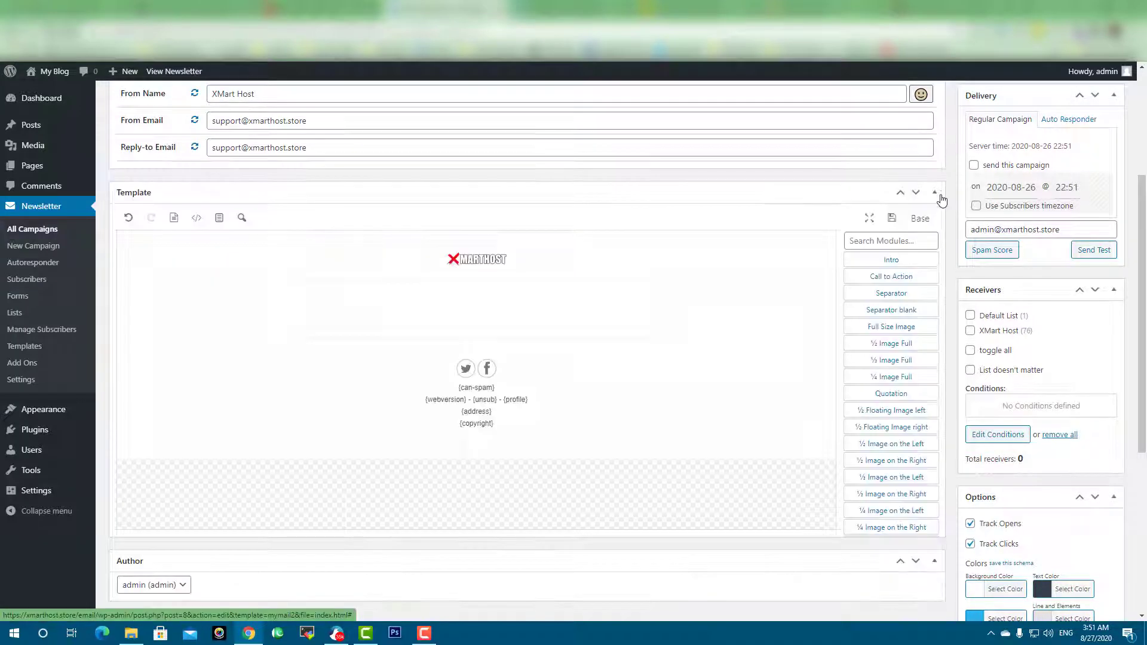
{"action": "left_click", "coordinate": [920, 218]}
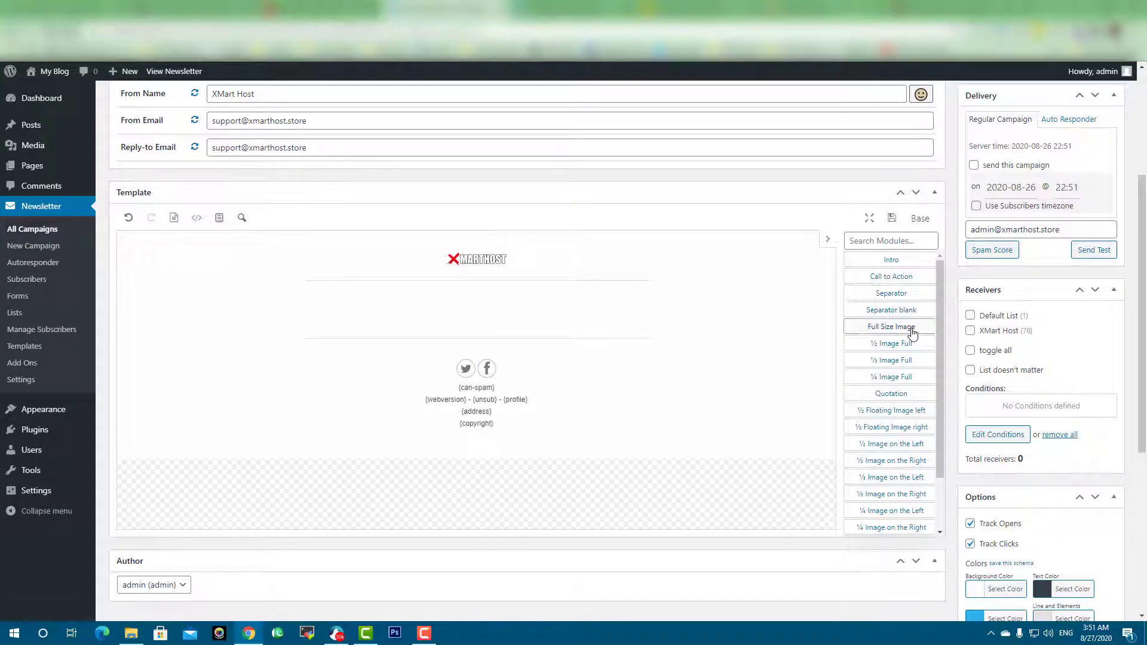
Add a Full Size Image module to the newsletter body below the logo
{"action": "left_click_drag", "start_coordinate": [912, 332], "coordinate": [501, 336]}
{"action": "scroll", "coordinate": [776, 442], "scroll_direction": "down", "scroll_amount": 1}
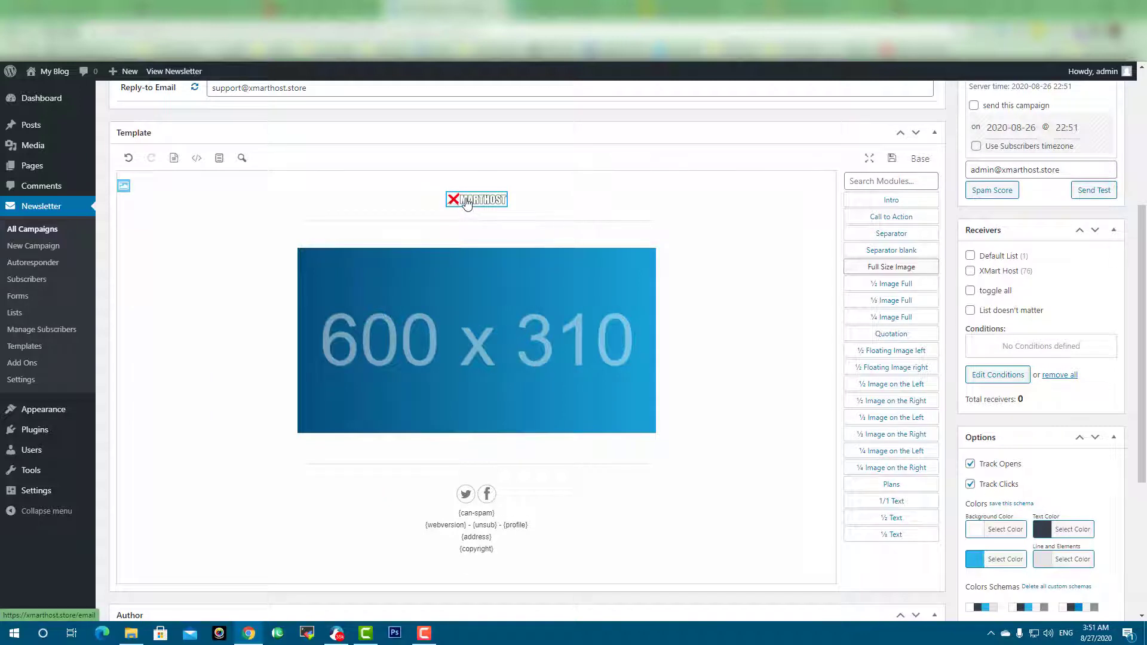
Set the newsletter logo's width to 200 px and save the image settings
{"action": "left_click", "coordinate": [474, 200]}
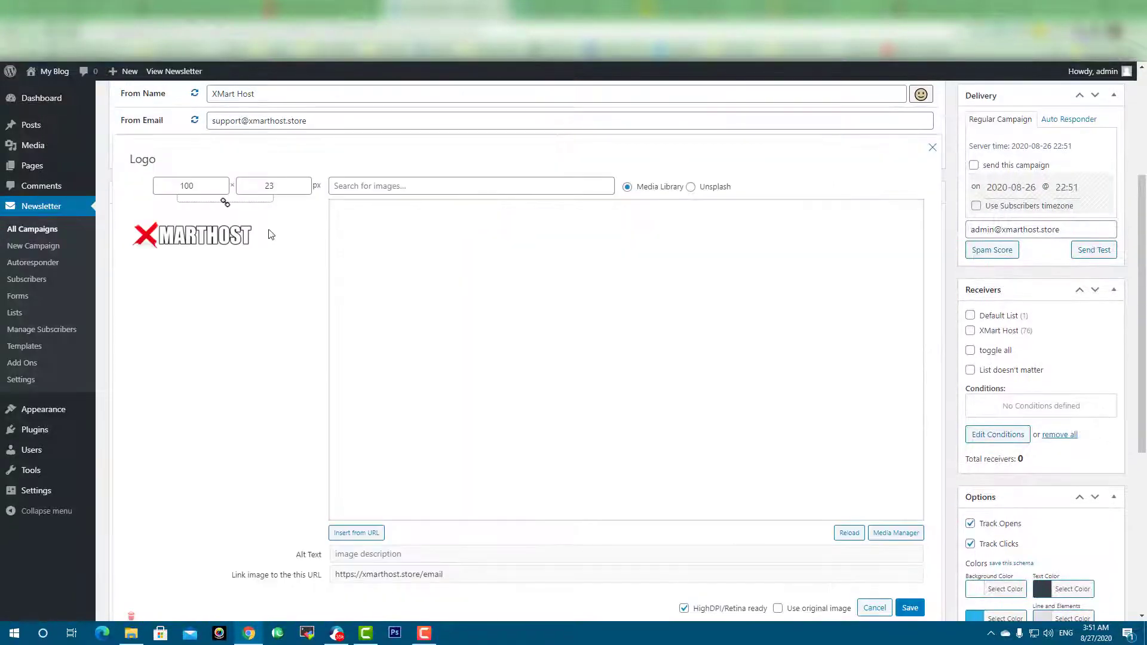
{"action": "double_click", "coordinate": [194, 184]}
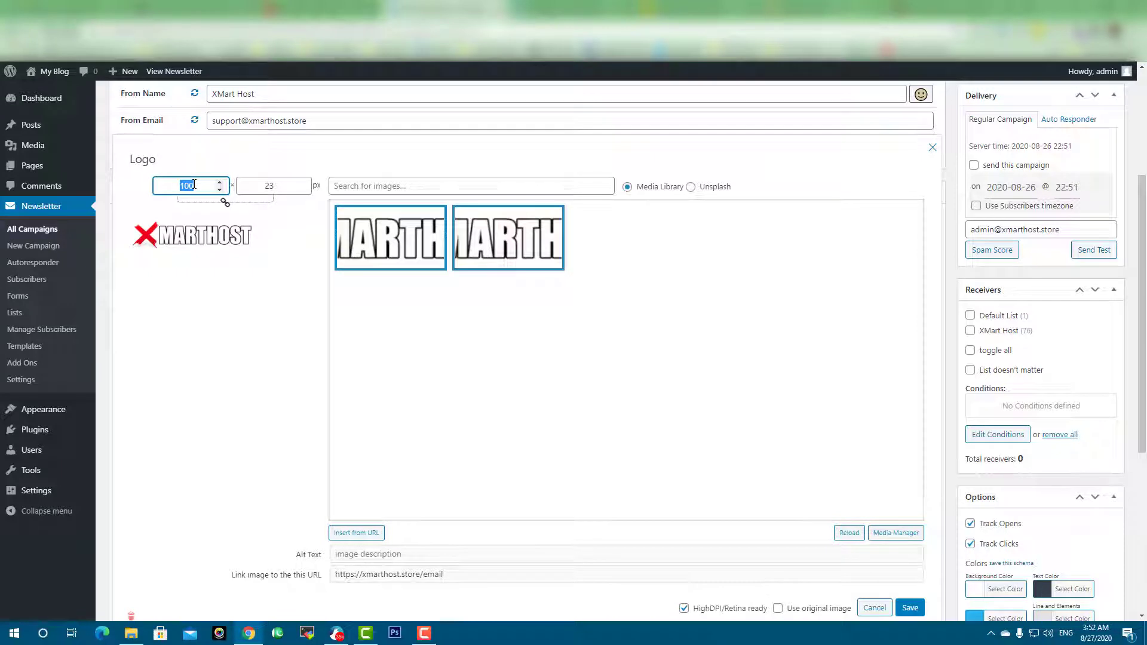
{"action": "type", "text": "200"}
{"action": "left_click", "coordinate": [910, 608]}
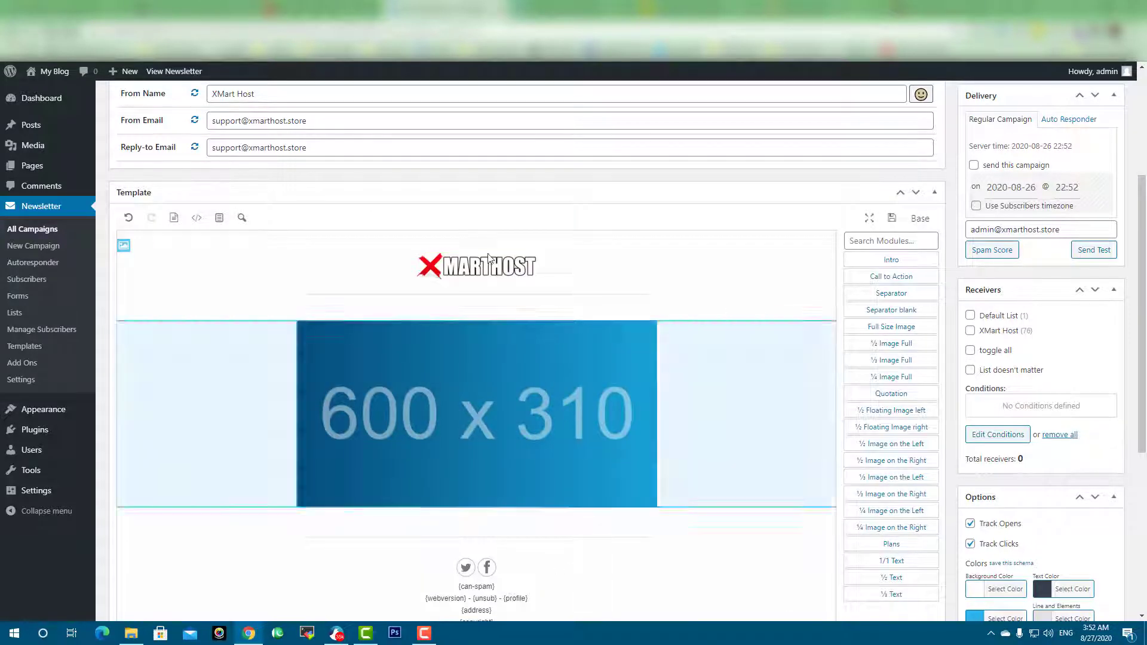
Set the newsletter logo's width to 250 px and save the image settings
{"action": "left_click", "coordinate": [514, 271]}
{"action": "left_click", "coordinate": [196, 184]}
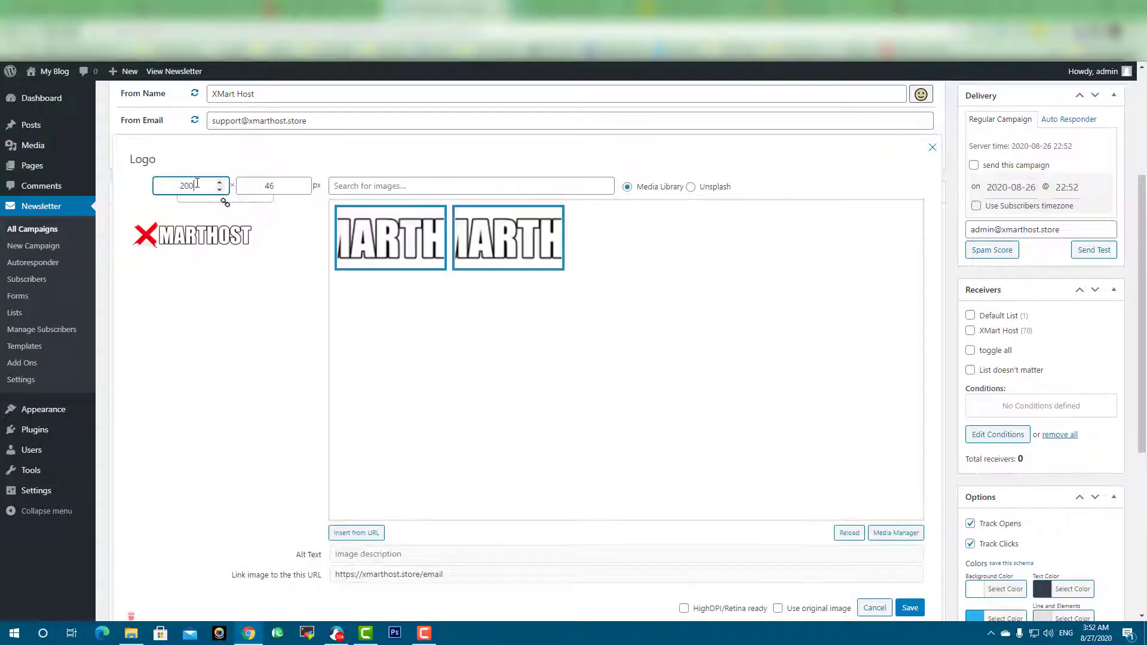
{"action": "double_click", "coordinate": [186, 184]}
{"action": "type", "text": "250"}
{"action": "left_click", "coordinate": [911, 608]}
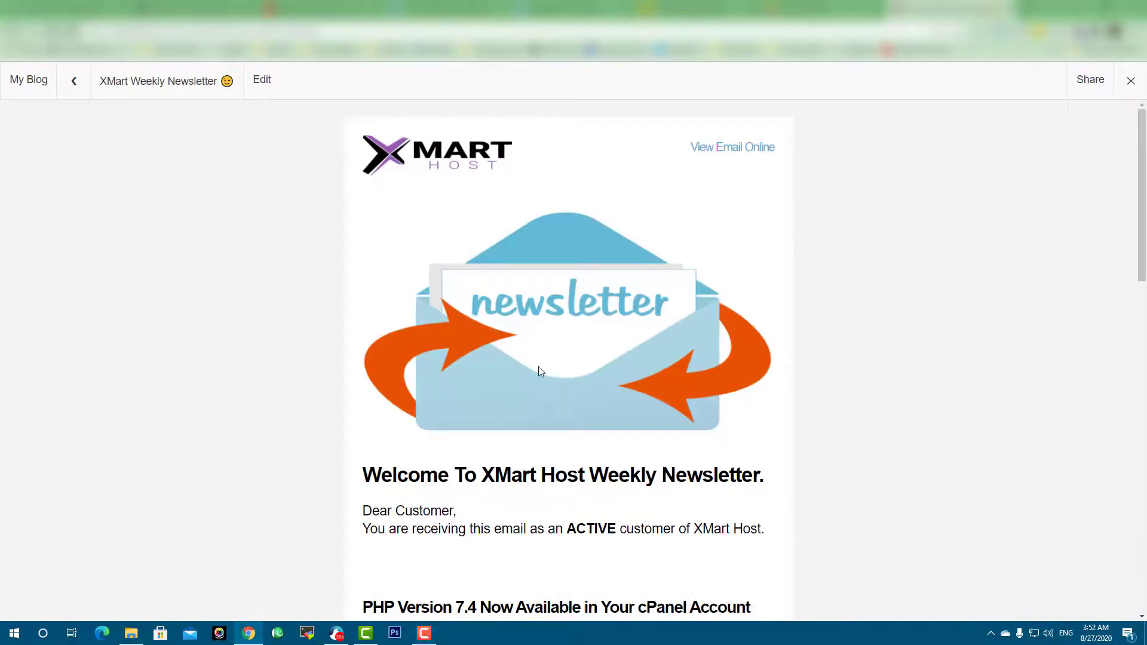
Open the envelope image from the existing XMart Weekly Newsletter page on its own and save it to the computer
{"action": "right_click", "coordinate": [553, 321]}
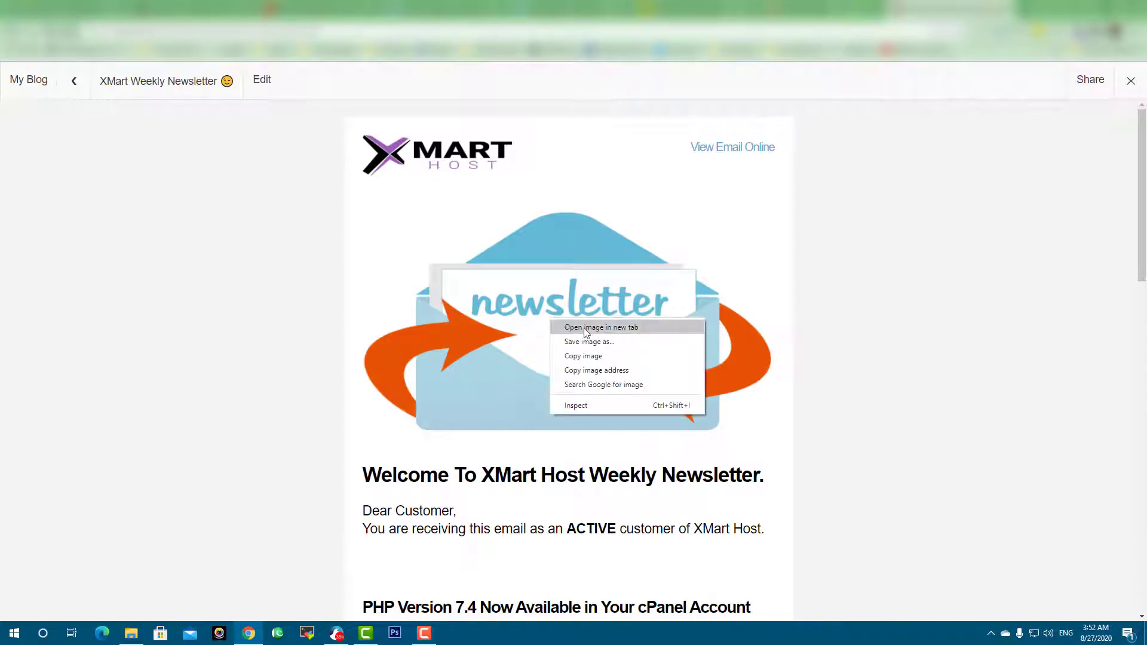
{"action": "left_click", "coordinate": [577, 328]}
{"action": "left_click", "coordinate": [953, 9]}
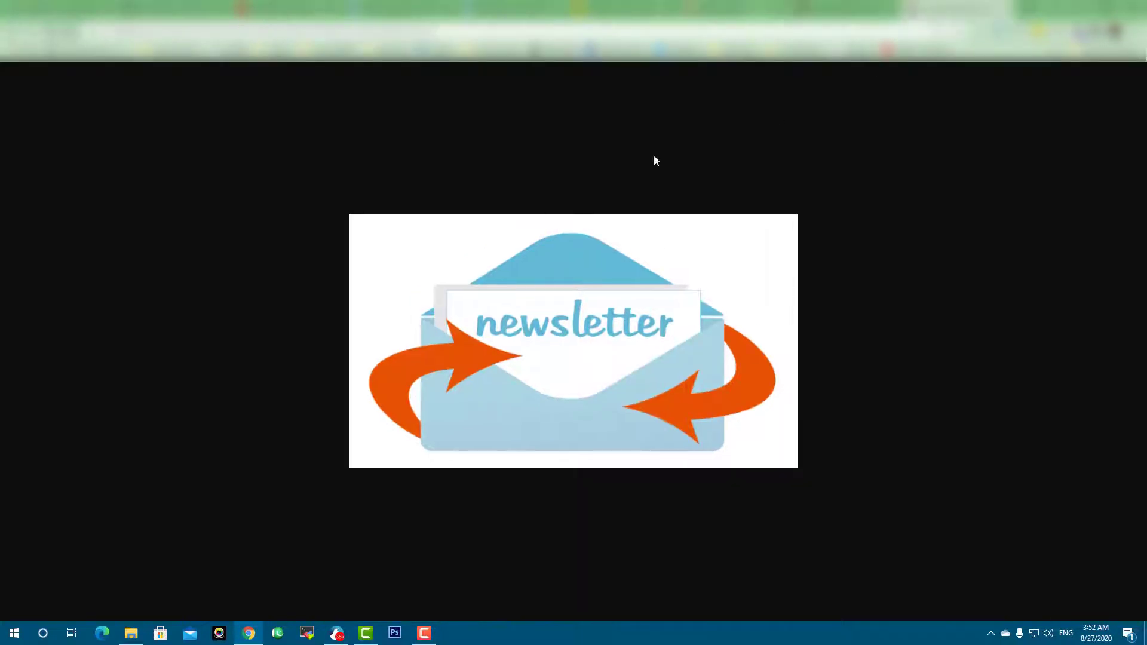
{"action": "right_click", "coordinate": [533, 315]}
{"action": "left_click", "coordinate": [591, 332]}
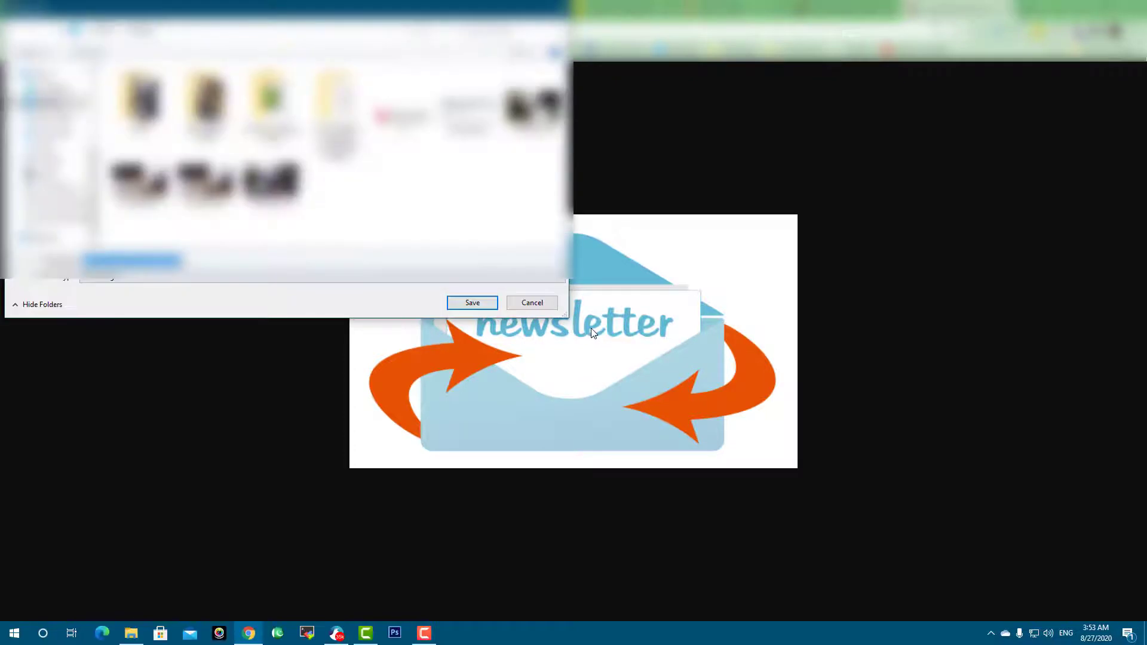
{"action": "key", "text": "Return"}
Replace the Full Size Image placeholder with the downloaded envelope picture by uploading it to the media library, and save the image settings
{"action": "left_click", "coordinate": [406, 8]}
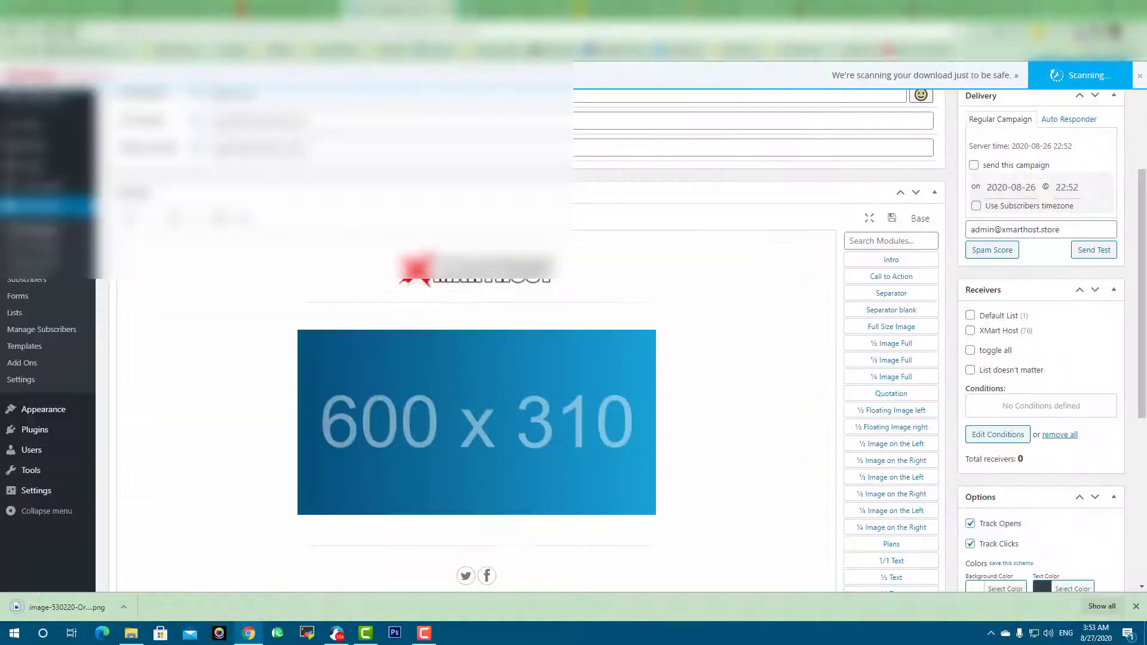
{"action": "left_click", "coordinate": [486, 423]}
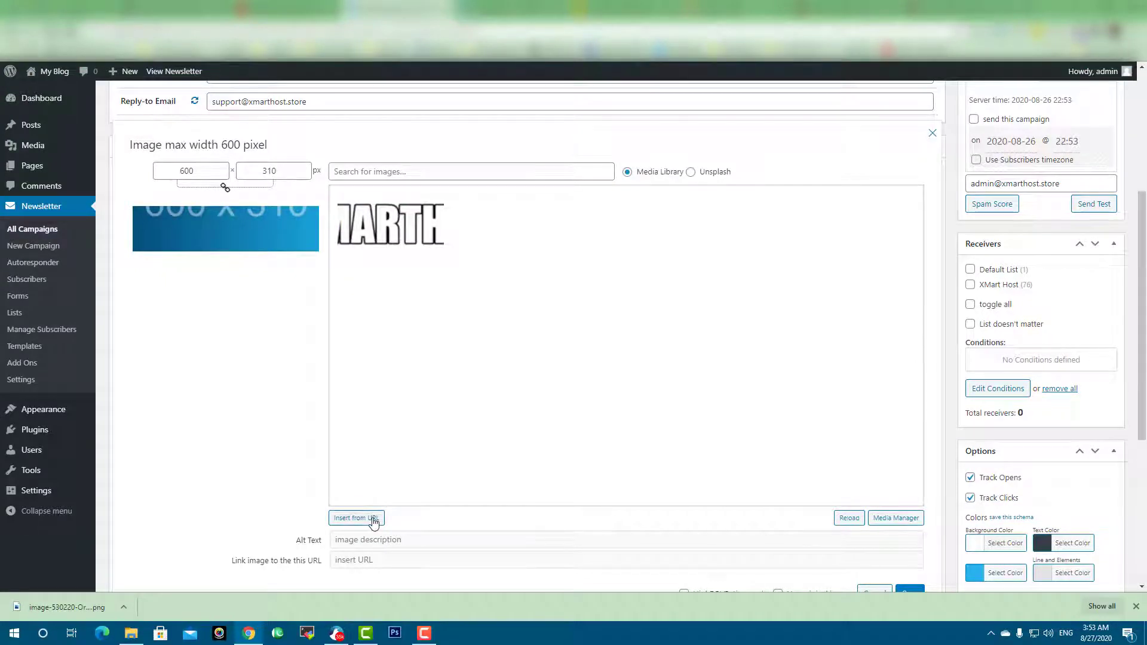
{"action": "left_click", "coordinate": [890, 520]}
{"action": "left_click_drag", "start_coordinate": [58, 611], "coordinate": [525, 379]}
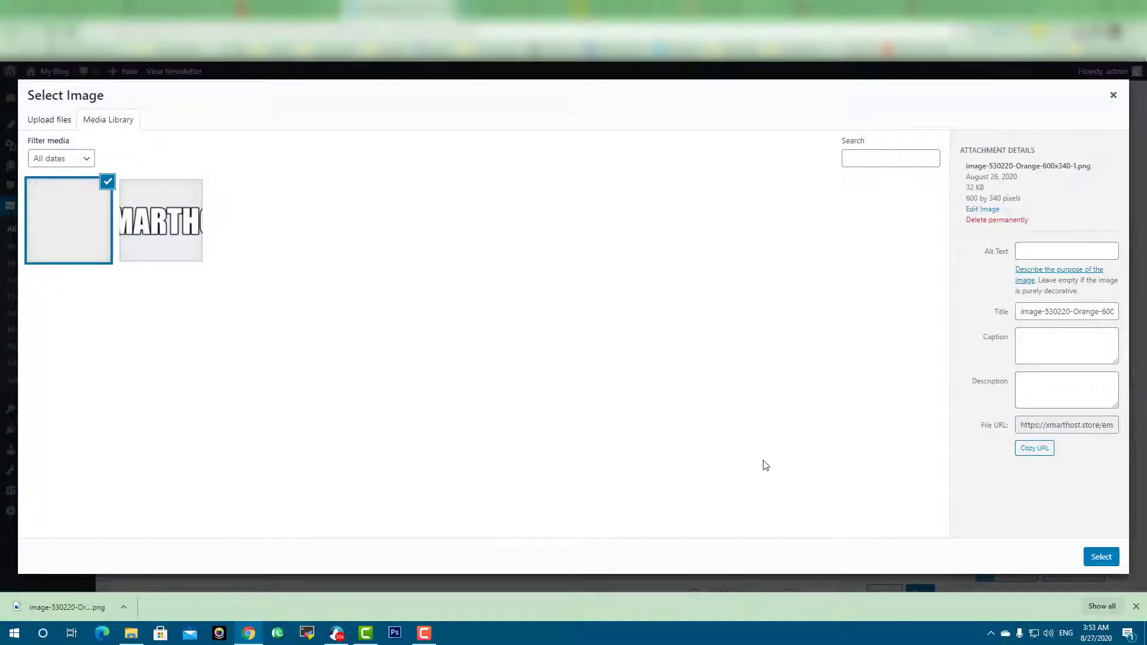
{"action": "left_click", "coordinate": [1101, 558]}
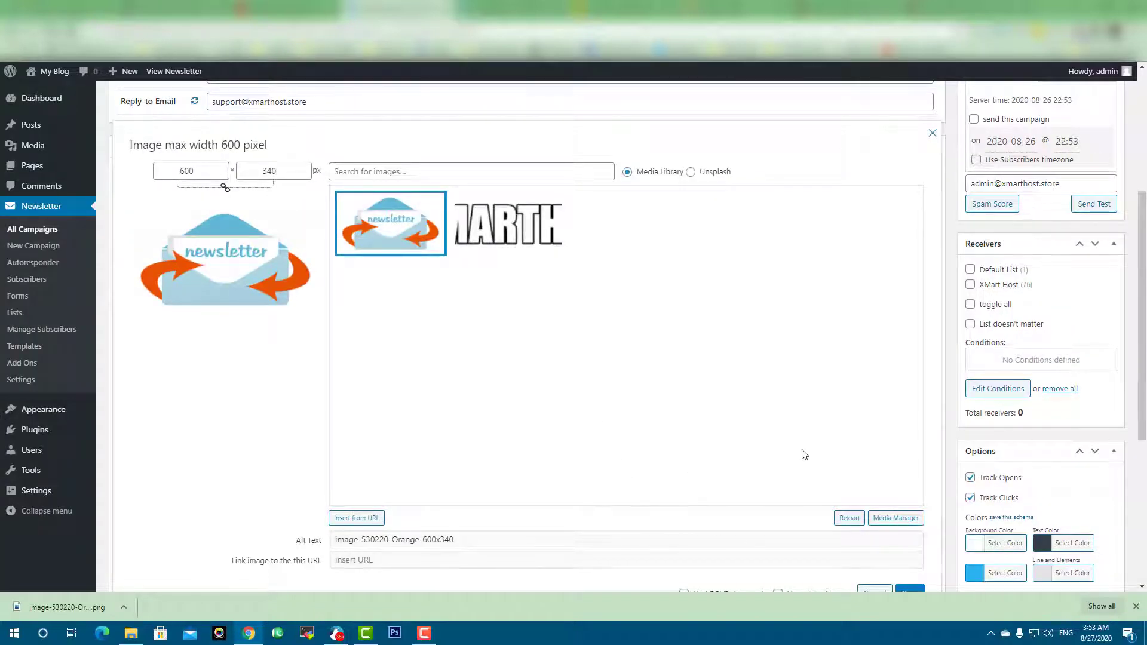
{"action": "scroll", "coordinate": [802, 455], "scroll_direction": "down", "scroll_amount": 2}
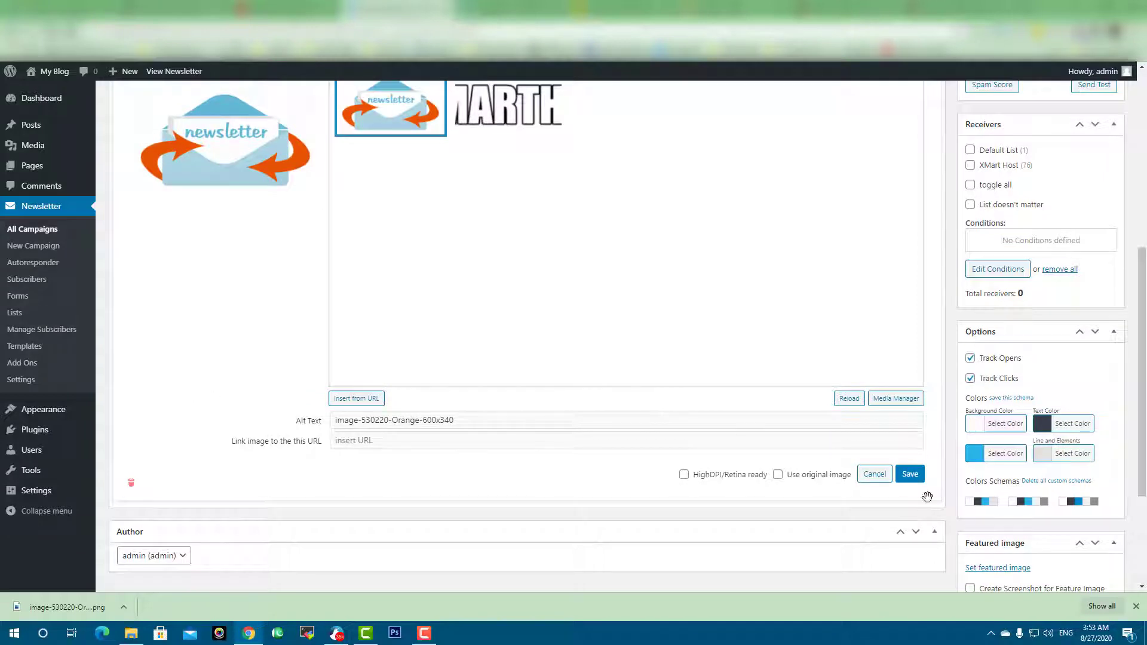
{"action": "left_click", "coordinate": [909, 474]}
{"action": "scroll", "coordinate": [622, 438], "scroll_direction": "up", "scroll_amount": 1}
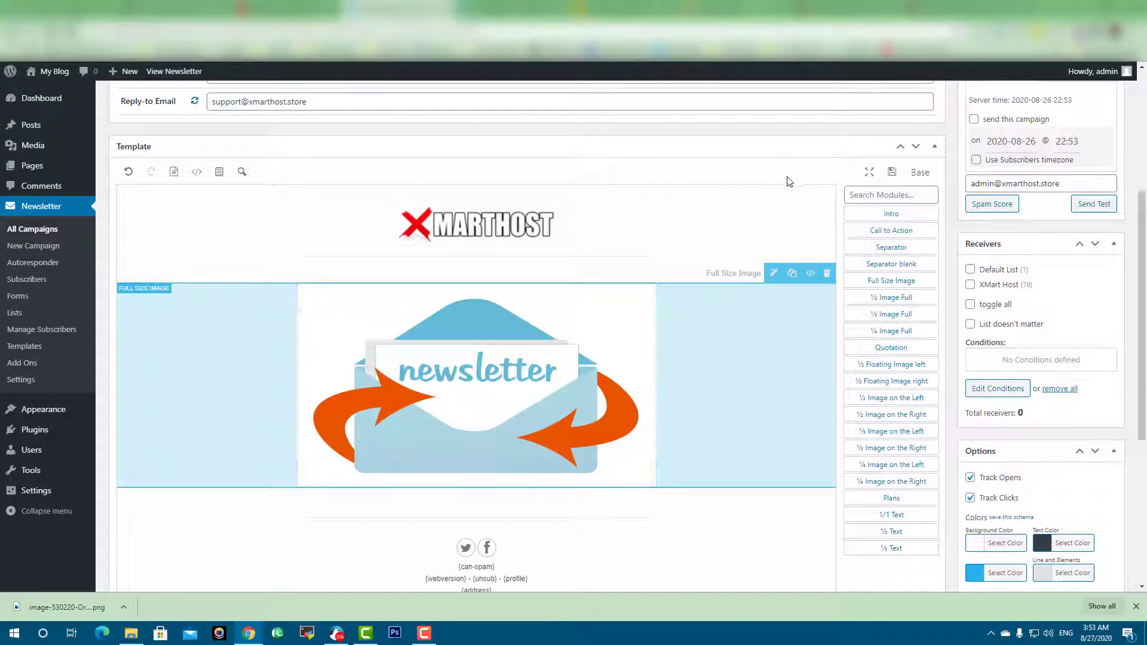
{"action": "left_click", "coordinate": [708, 233]}
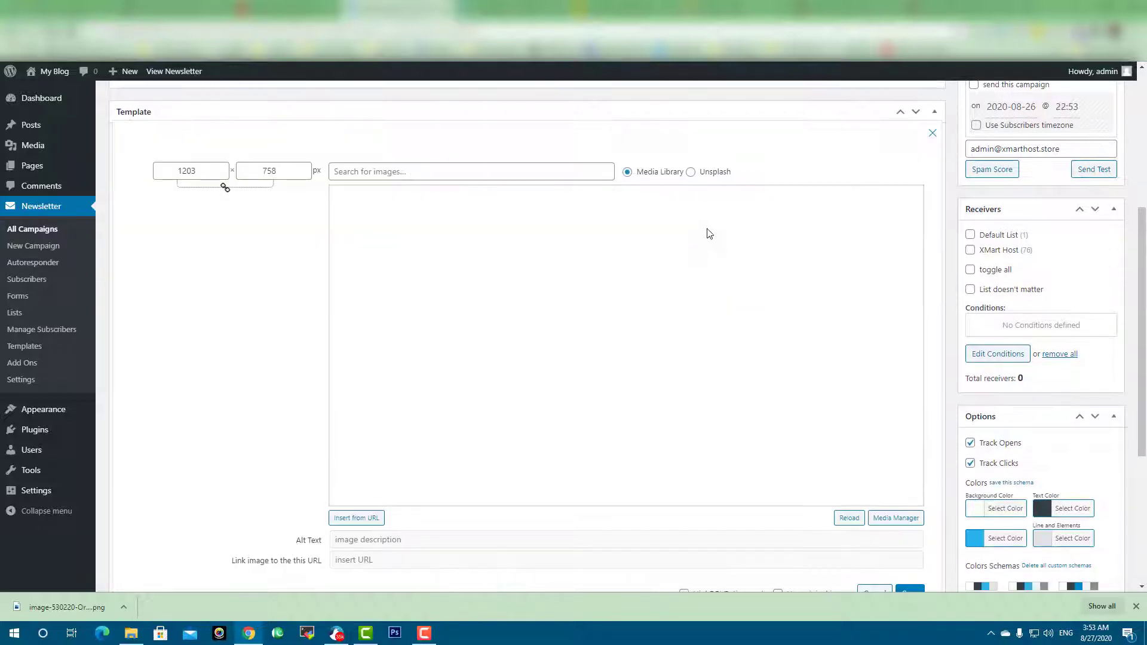
{"action": "left_click", "coordinate": [933, 134]}
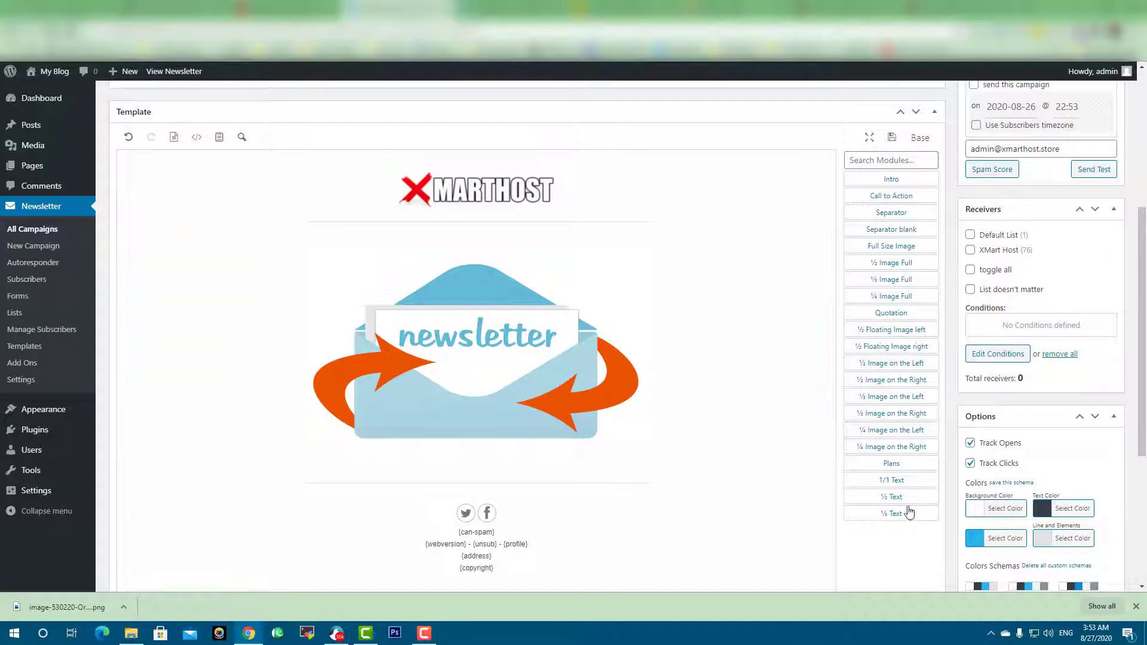
{"action": "scroll", "coordinate": [783, 411], "scroll_direction": "up", "scroll_amount": 2}
{"action": "scroll", "coordinate": [762, 286], "scroll_direction": "down", "scroll_amount": 2}
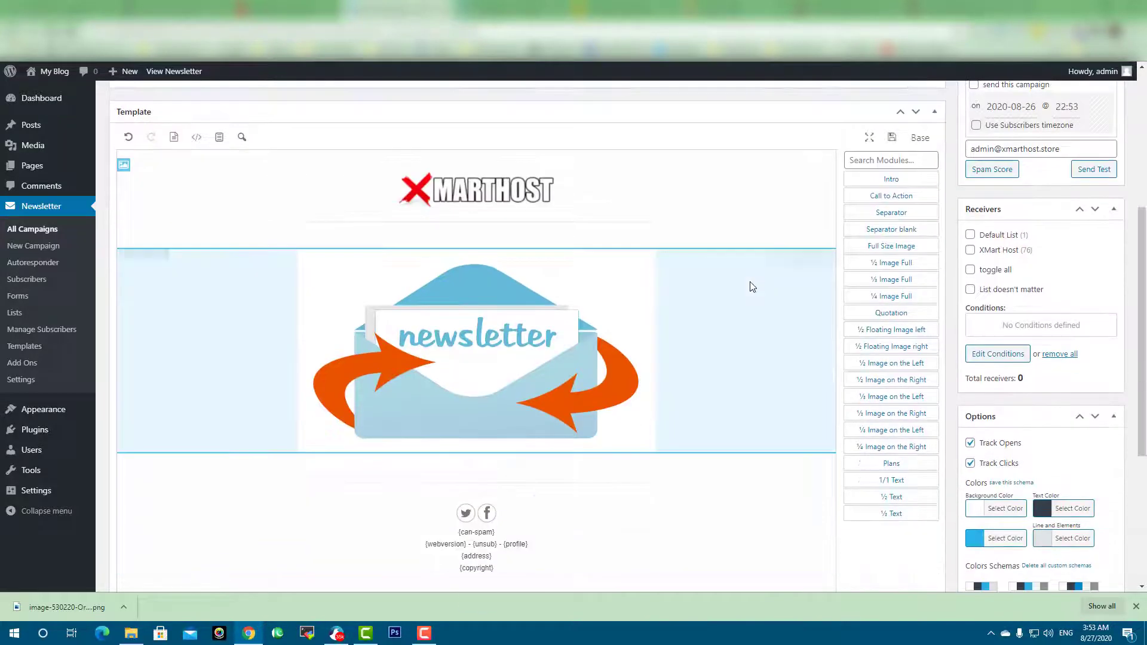
Copy the heading "Welcome To XMart Host Weekly Newsletter." from the existing newsletter page and return to the campaign editor
{"action": "key", "text": "ctrl+Tab"}
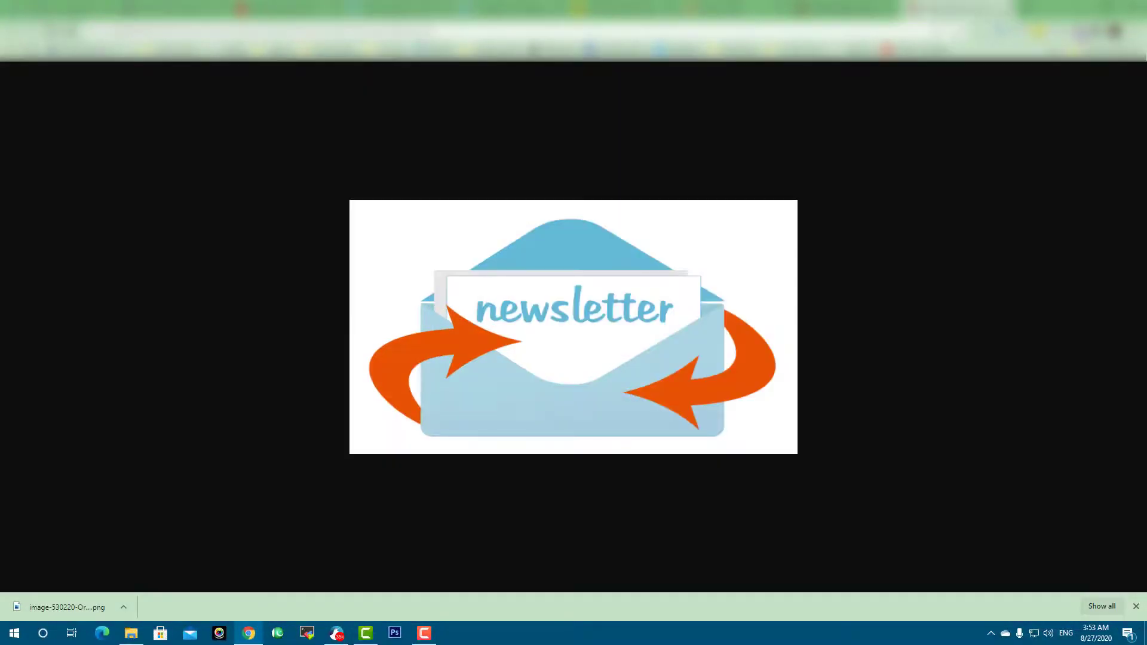
{"action": "key", "text": "ctrl+Tab"}
{"action": "scroll", "coordinate": [872, 213], "scroll_direction": "down", "scroll_amount": 4}
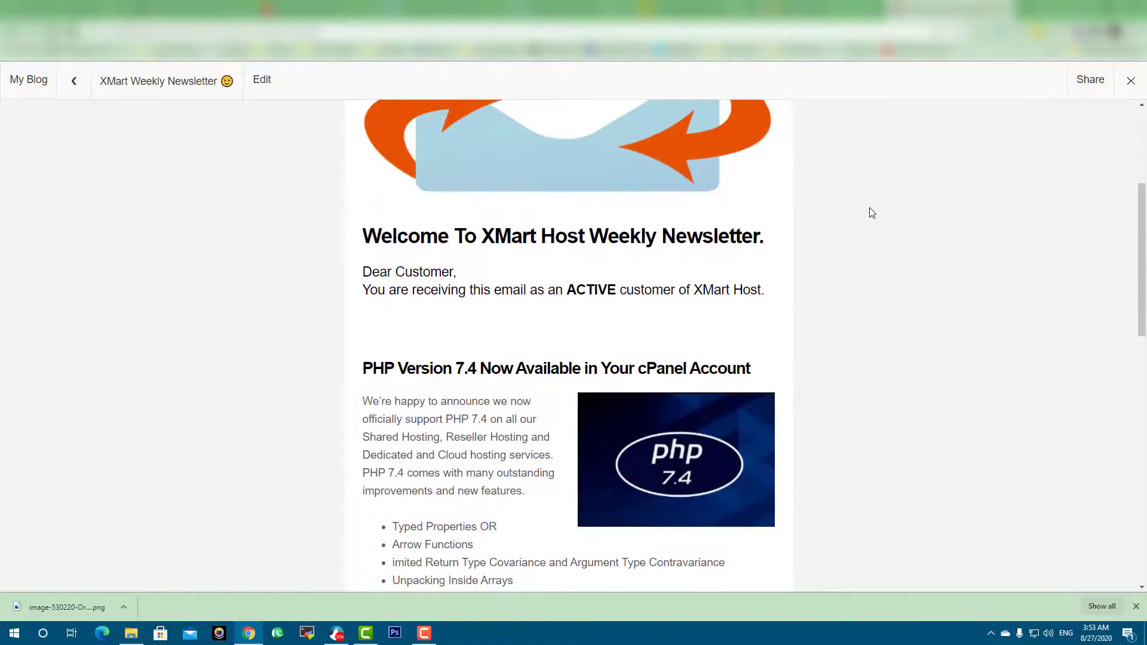
{"action": "triple_click", "coordinate": [592, 240]}
{"action": "key", "text": "ctrl+c"}
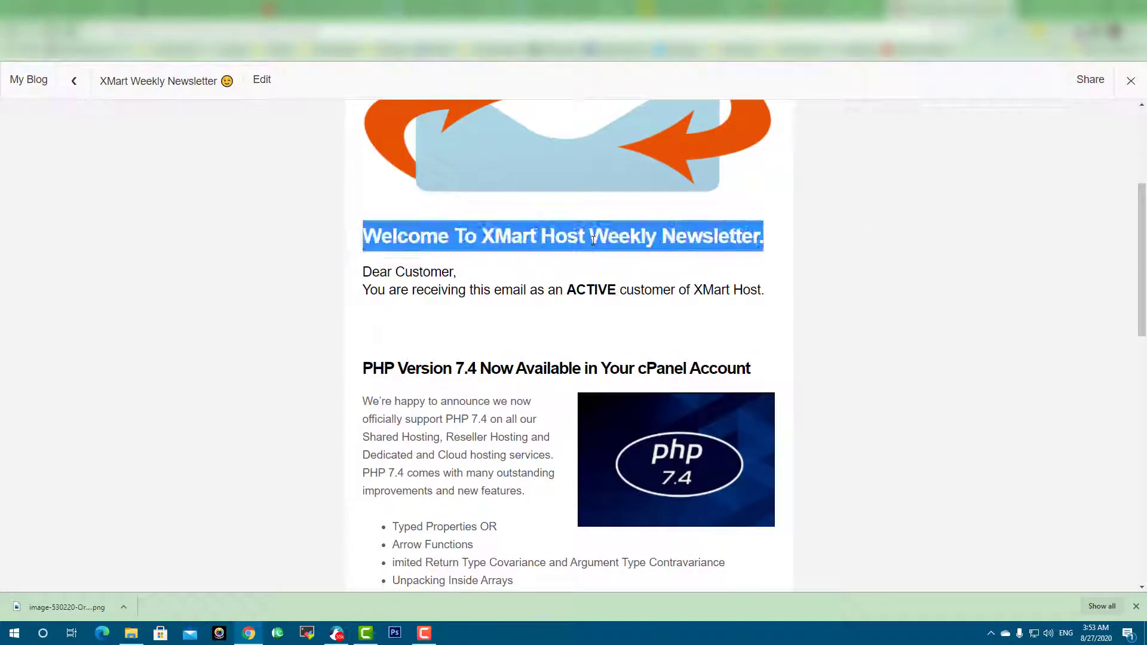
{"action": "right_click", "coordinate": [593, 240]}
{"action": "left_click", "coordinate": [621, 250]}
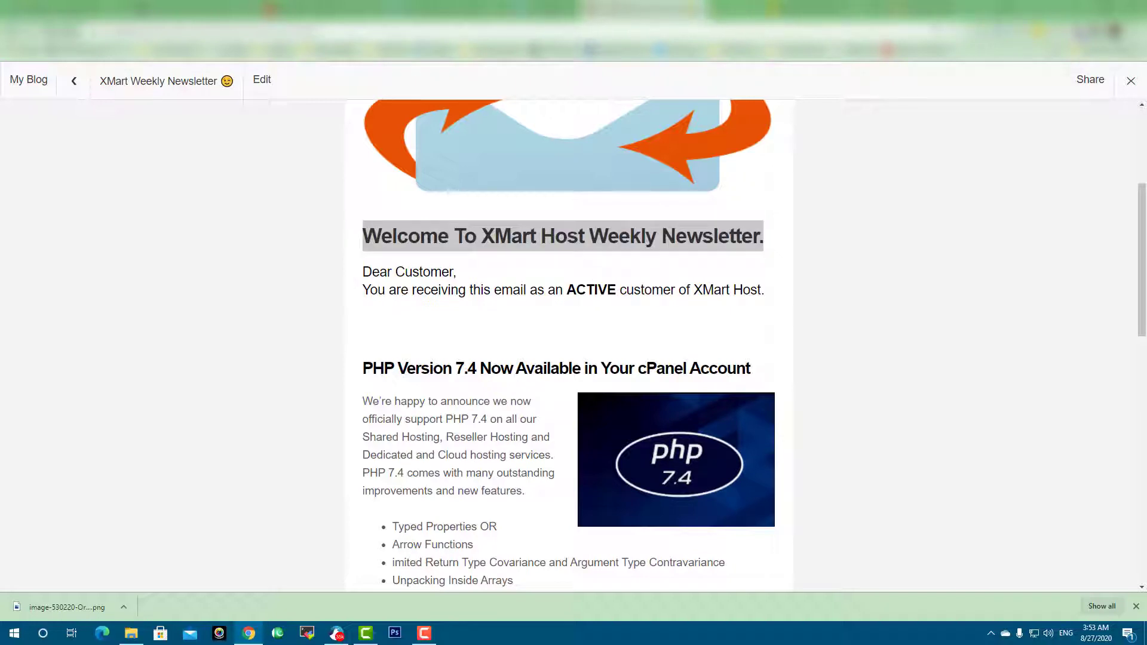
{"action": "key", "text": "Escape"}
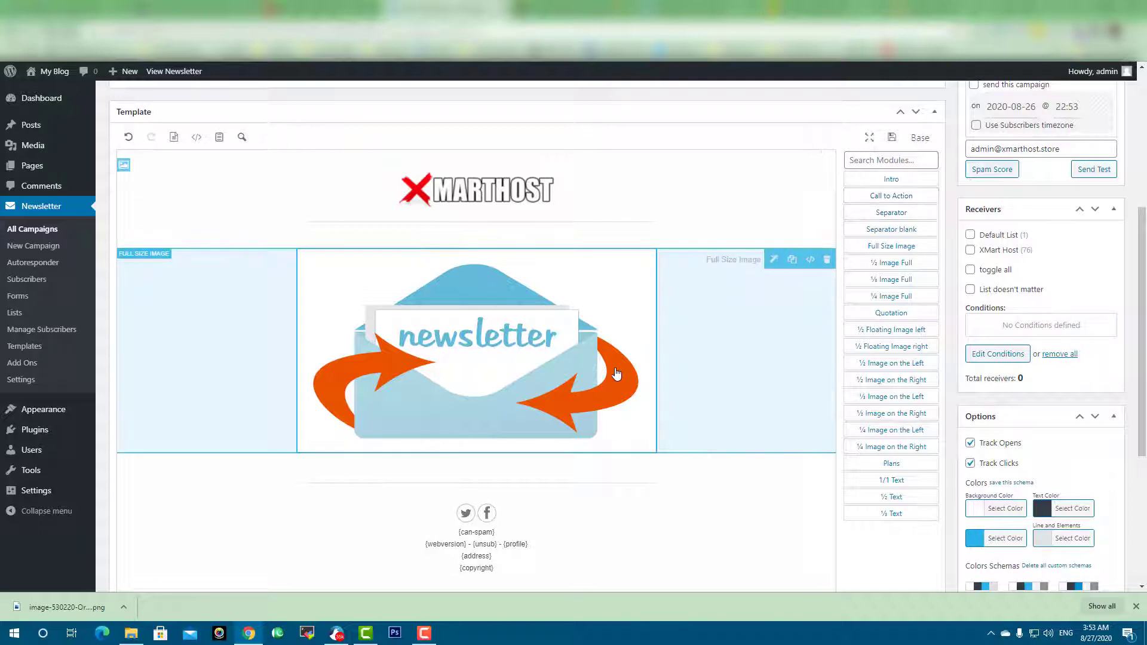
Add an Intro module to the newsletter body directly below the envelope image
{"action": "scroll", "coordinate": [607, 360], "scroll_direction": "down", "scroll_amount": 2}
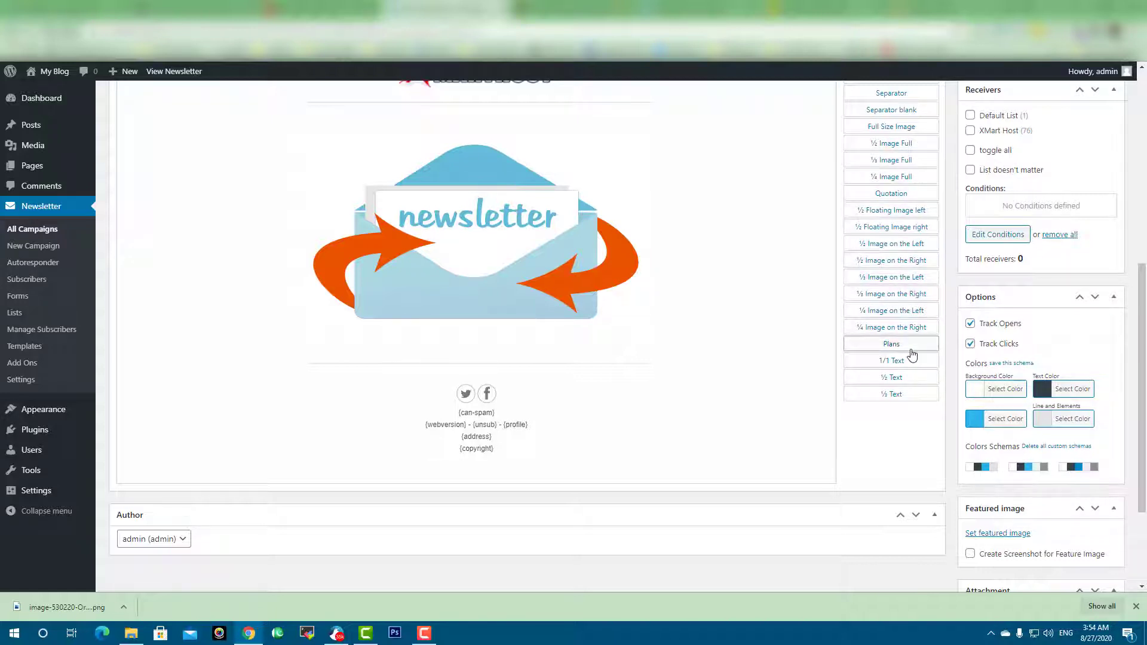
{"action": "scroll", "coordinate": [902, 269], "scroll_direction": "up", "scroll_amount": 1}
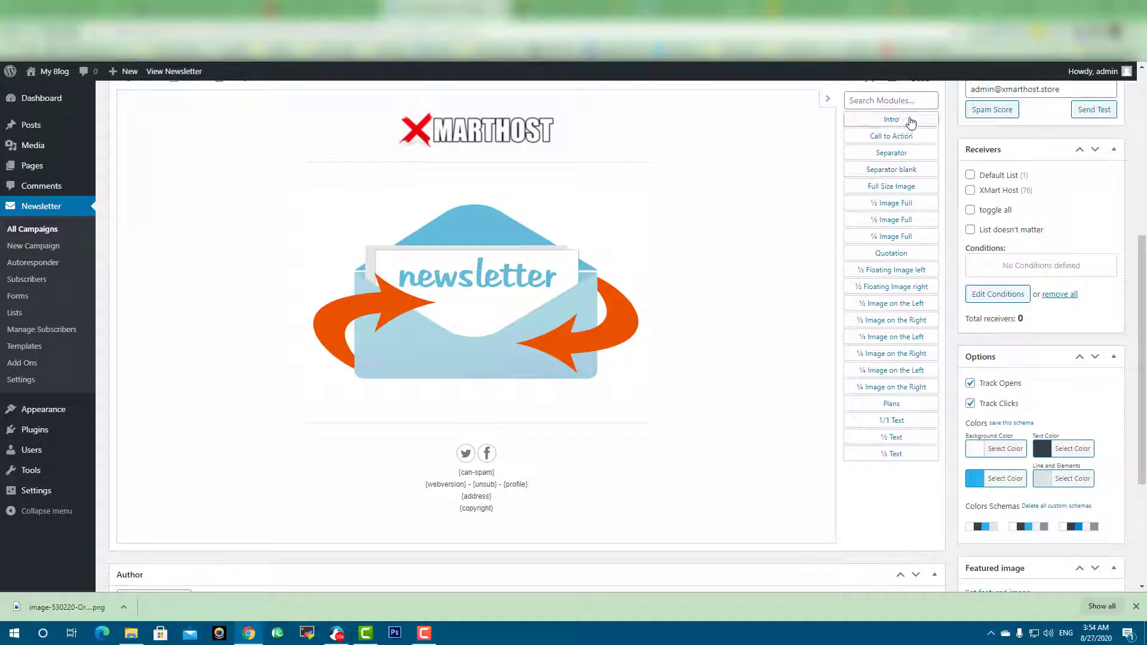
{"action": "left_click_drag", "start_coordinate": [870, 145], "coordinate": [526, 432]}
{"action": "left_click_drag", "start_coordinate": [893, 122], "coordinate": [472, 402]}
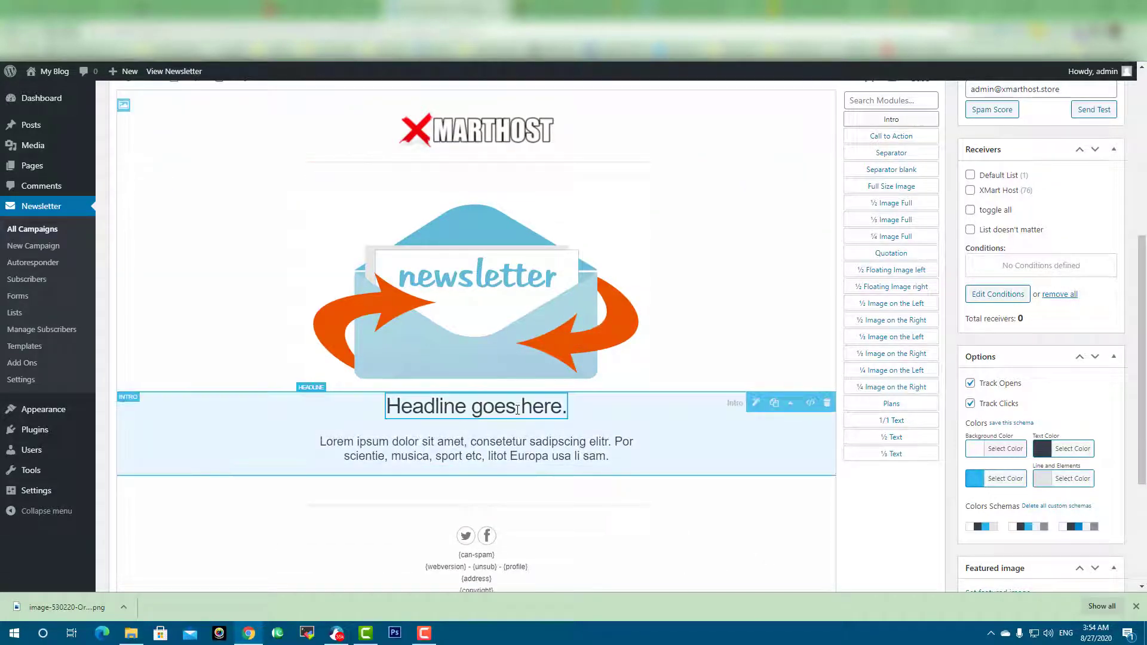
Replace the Intro module's placeholder headline with the copied "Welcome To XMart Host Weekly Newsletter."
{"action": "triple_click", "coordinate": [517, 408]}
{"action": "right_click", "coordinate": [517, 409]}
{"action": "left_click", "coordinate": [559, 483]}
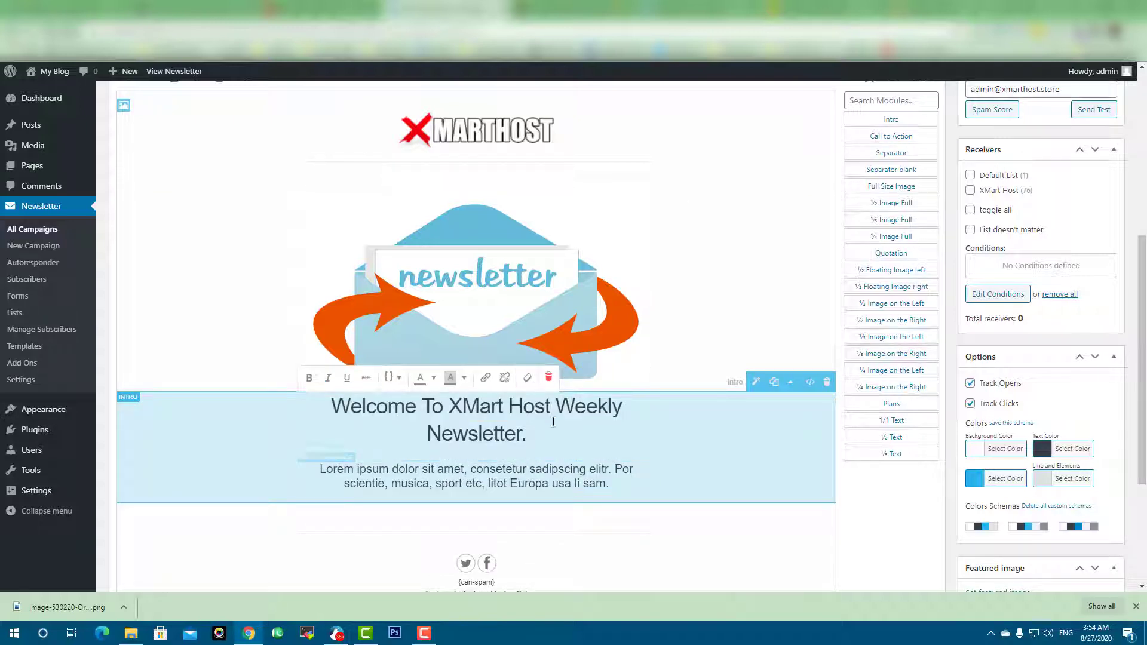
Make the Intro headline bold and set its text colour to black
{"action": "triple_click", "coordinate": [476, 412]}
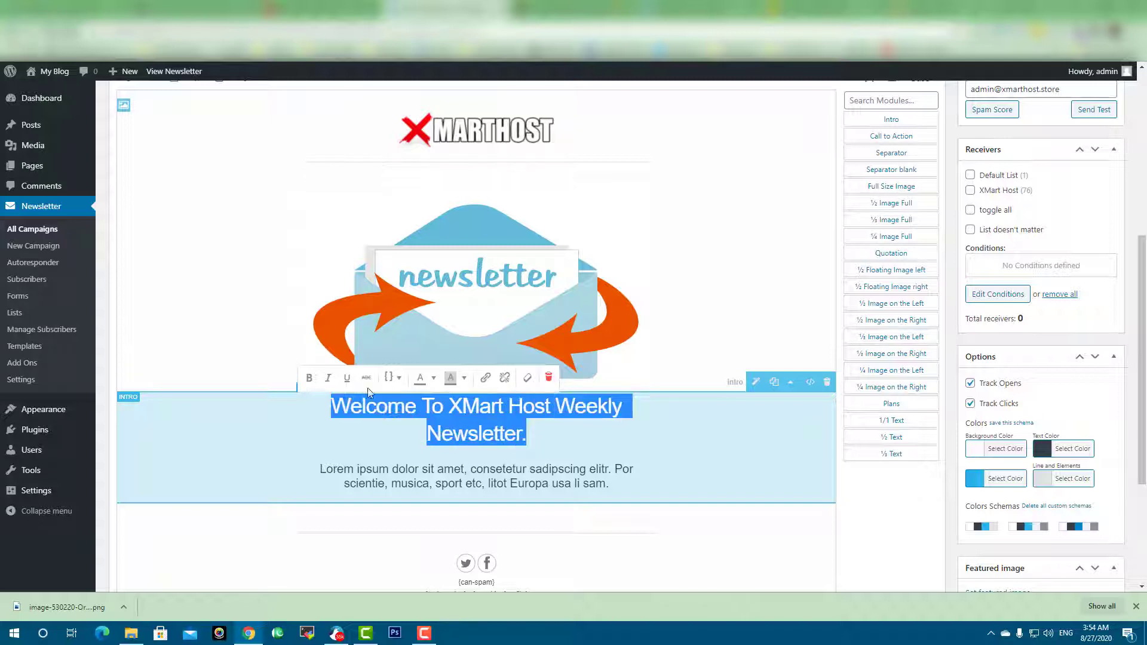
{"action": "left_click", "coordinate": [309, 377]}
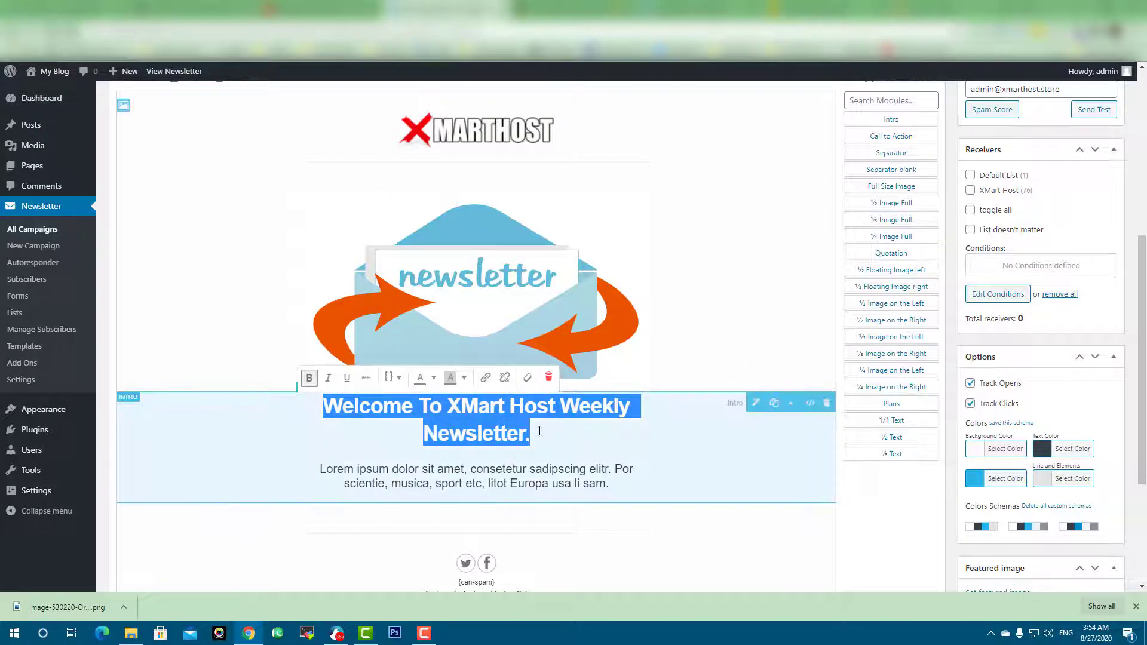
{"action": "left_click", "coordinate": [489, 412]}
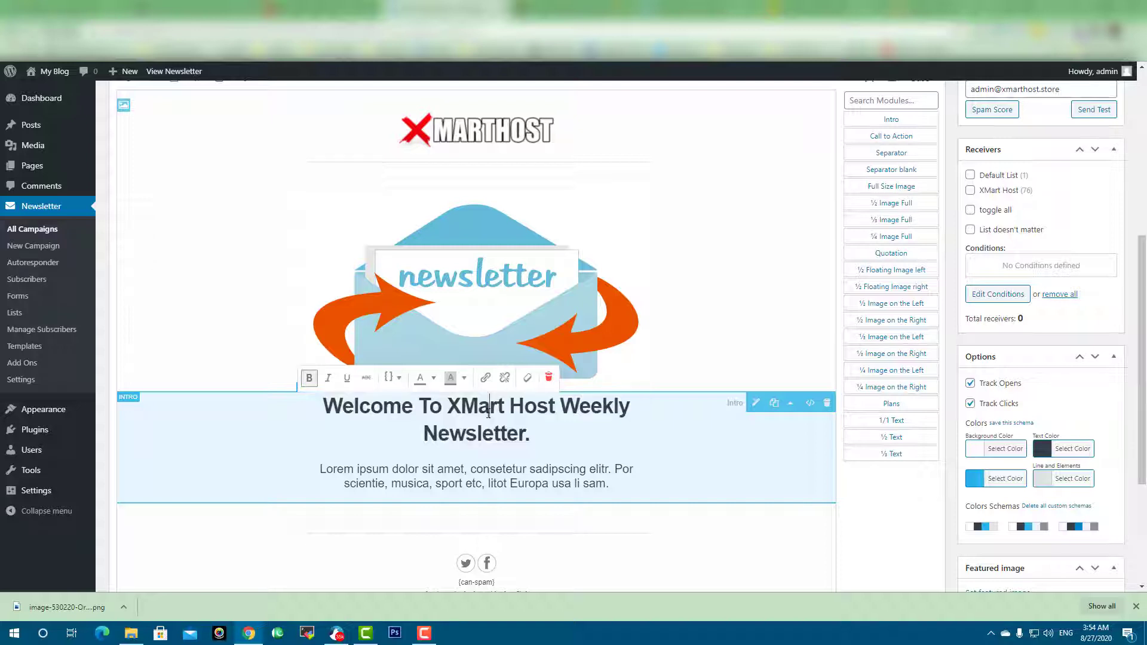
{"action": "triple_click", "coordinate": [493, 417]}
{"action": "left_click", "coordinate": [434, 379]}
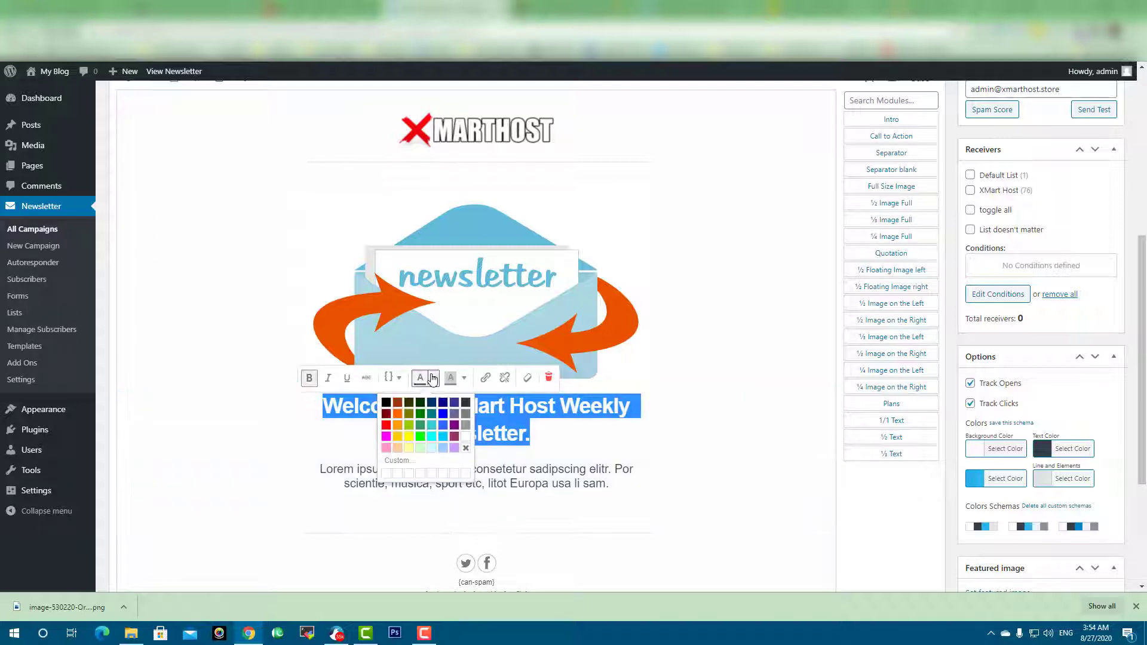
{"action": "left_click", "coordinate": [391, 401]}
{"action": "left_click", "coordinate": [507, 426]}
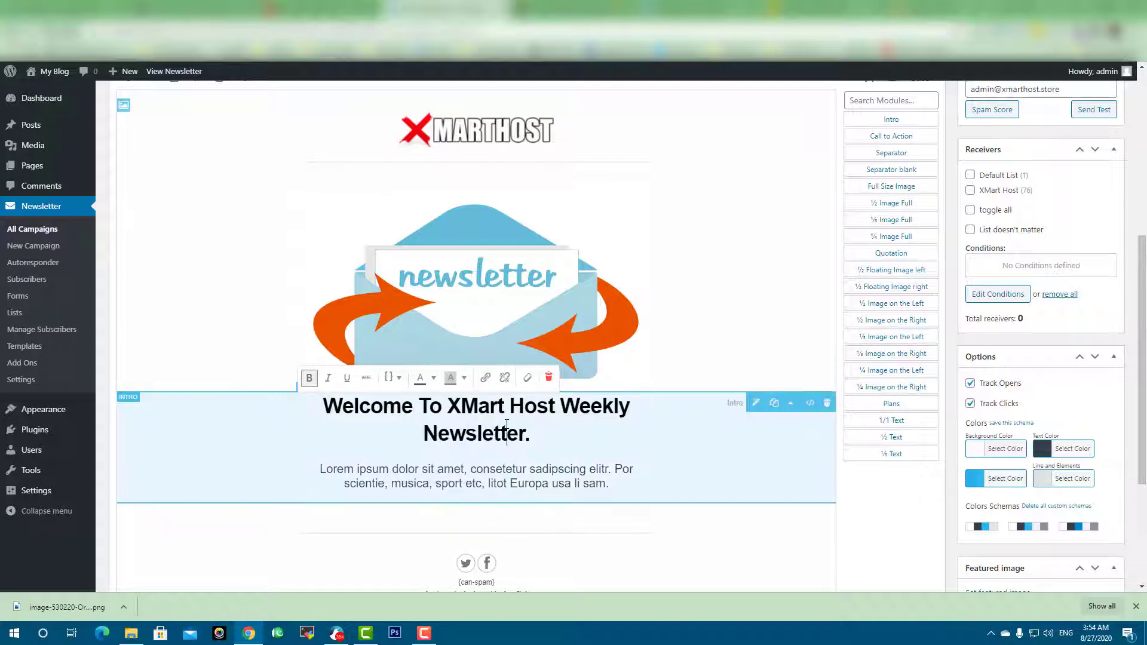
Copy the sentence "You are receiving this email as an ACTIVE customer of XMart Host." from the existing newsletter page and return to the campaign editor
{"action": "left_click", "coordinate": [832, 9]}
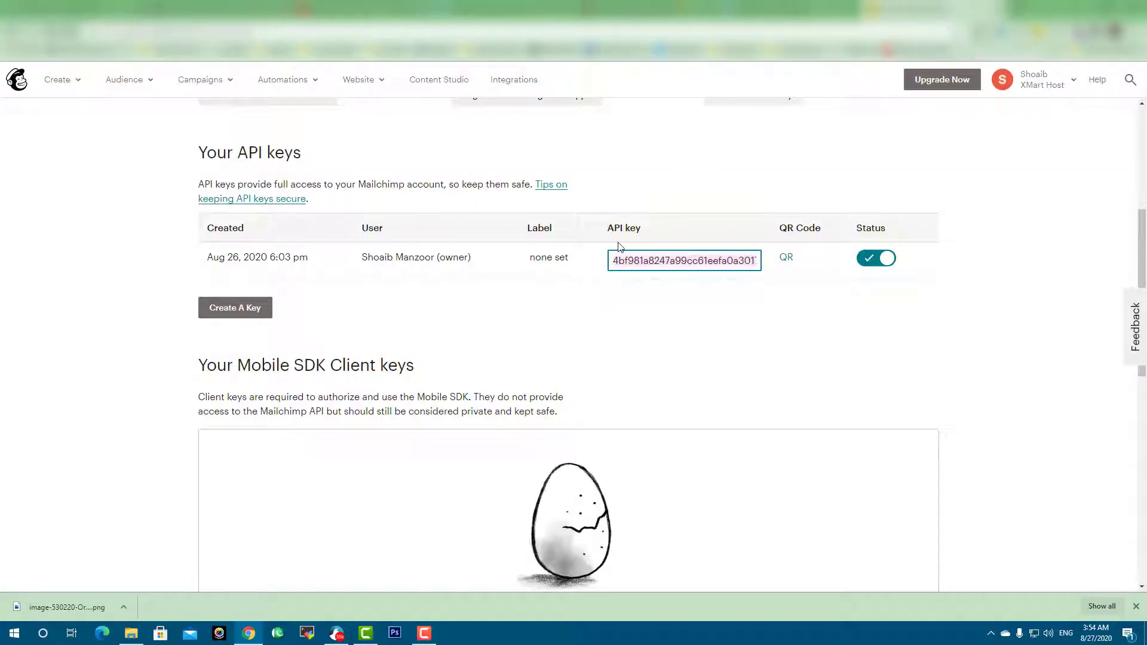
{"action": "left_click", "coordinate": [797, 9]}
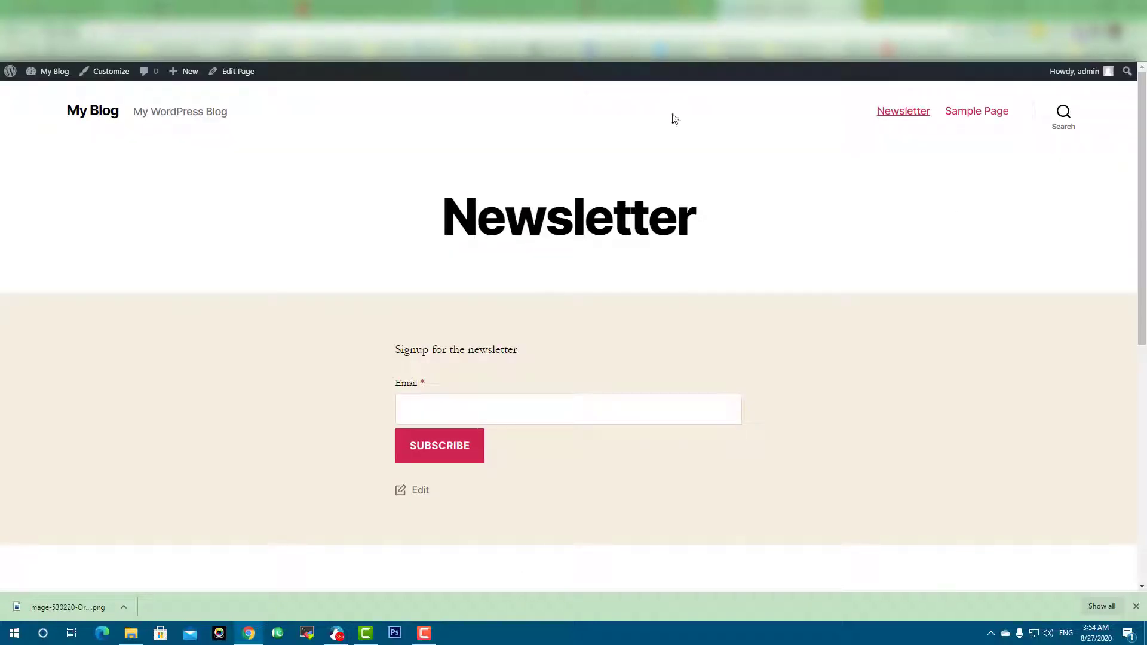
{"action": "left_click", "coordinate": [649, 9]}
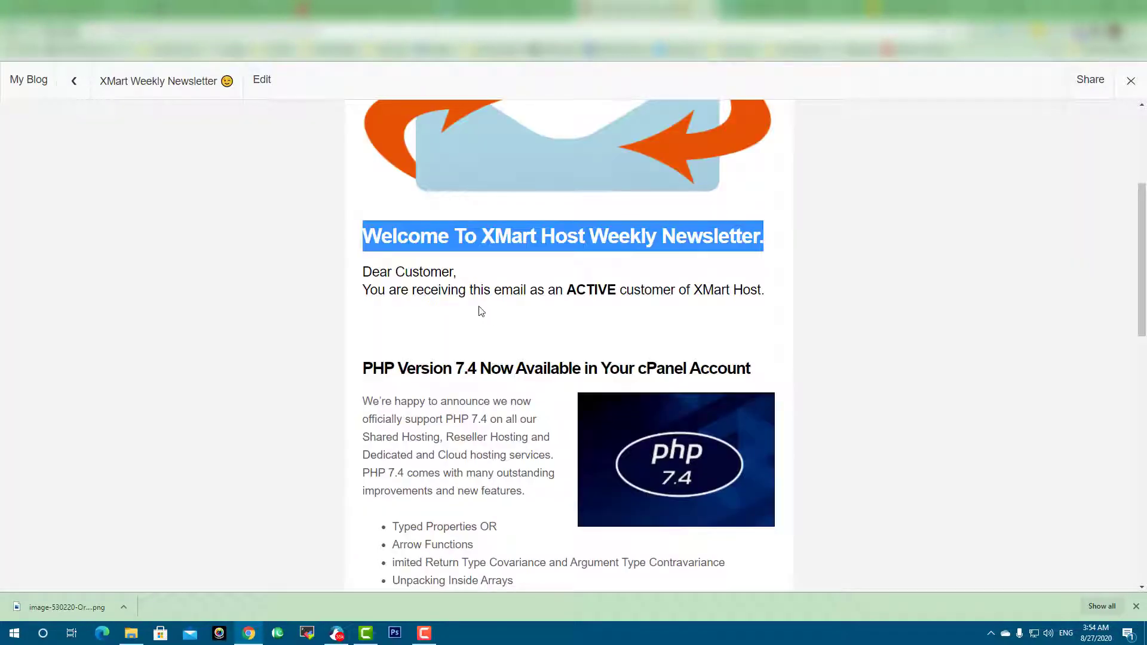
{"action": "triple_click", "coordinate": [367, 288]}
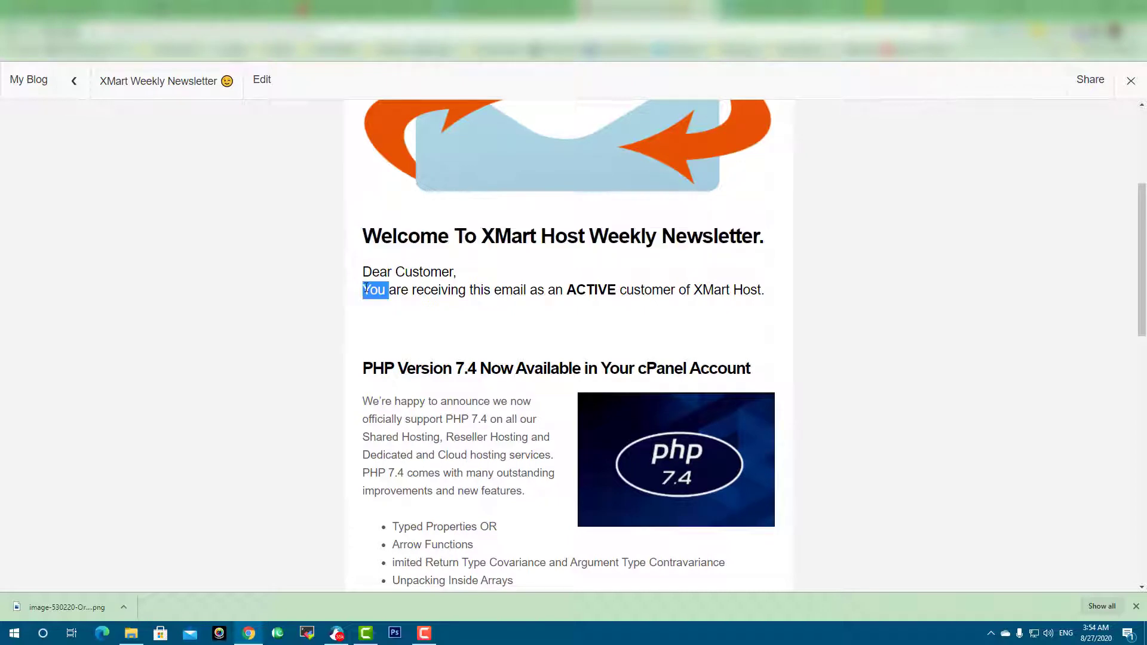
{"action": "right_click", "coordinate": [366, 289]}
{"action": "left_click", "coordinate": [404, 297]}
{"action": "left_click", "coordinate": [505, 9]}
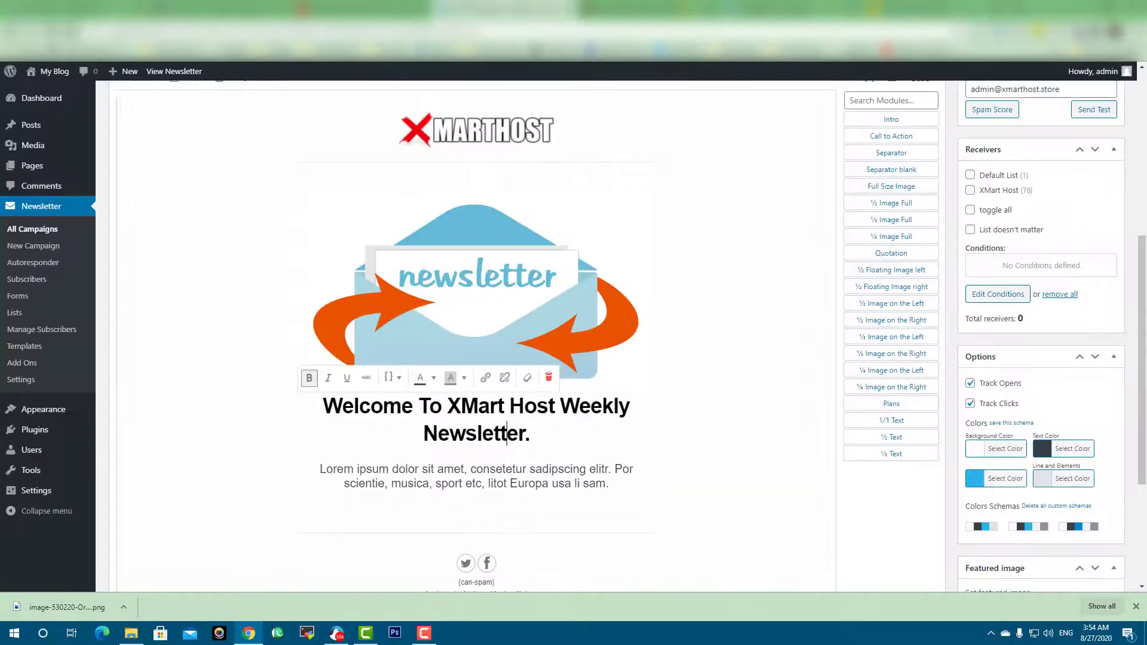
Replace the Intro module's placeholder paragraph with the copied "You are receiving this email as an ACTIVE customer of XMart Host."
{"action": "left_click", "coordinate": [489, 470]}
{"action": "double_click", "coordinate": [489, 470]}
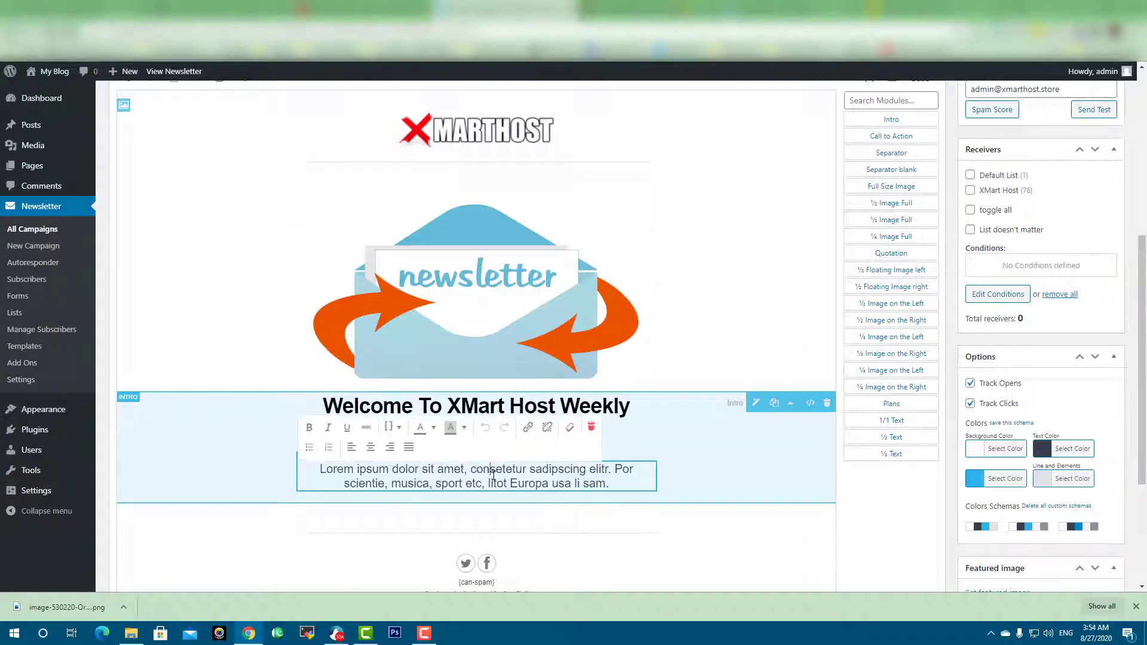
{"action": "triple_click", "coordinate": [491, 472]}
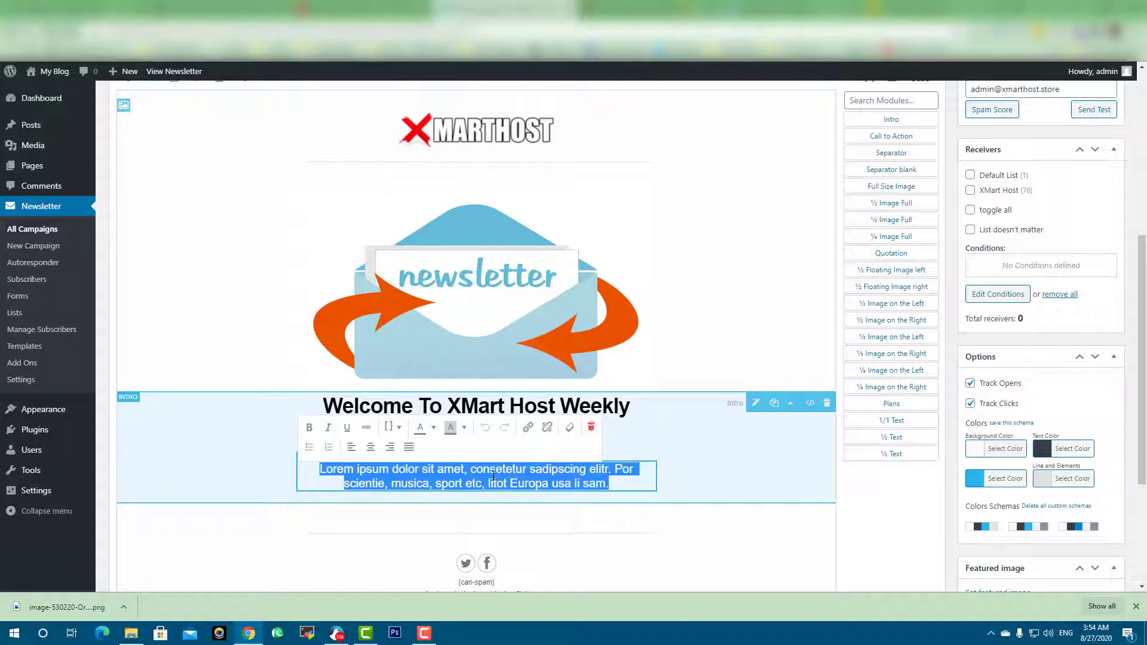
{"action": "key", "text": "ctrl+v"}
{"action": "left_click", "coordinate": [692, 434]}
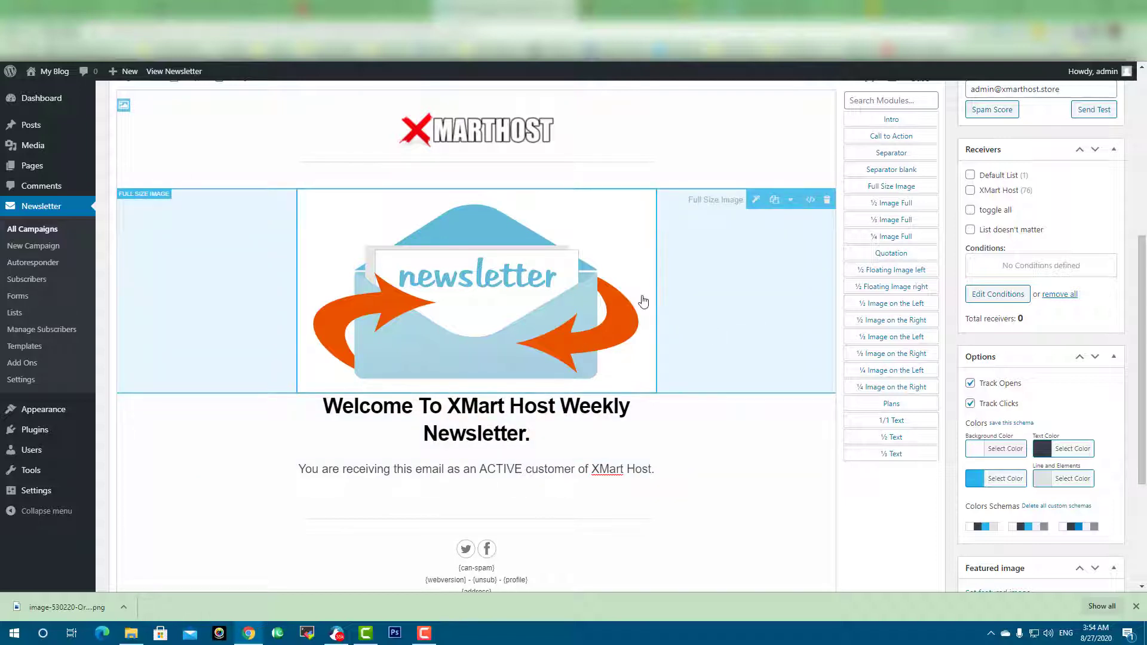
Shorten the Intro headline to "Welcome To XMart Host" by deleting "Weekly Newsletter."
{"action": "triple_click", "coordinate": [526, 411]}
{"action": "left_click", "coordinate": [560, 409]}
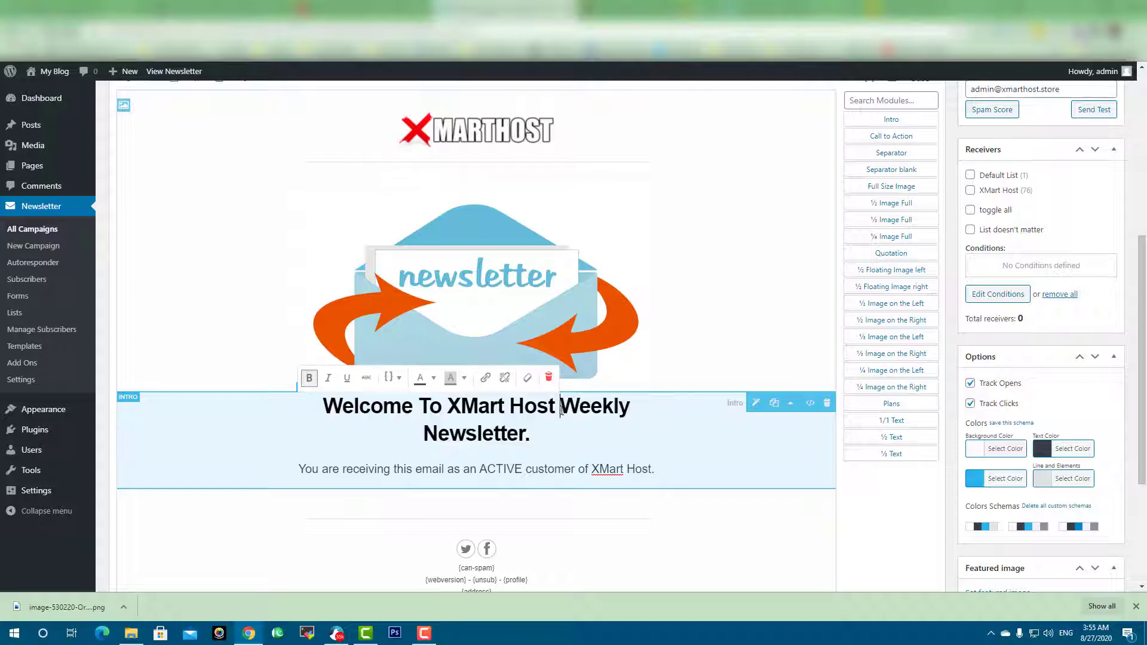
{"action": "left_click_drag", "start_coordinate": [561, 409], "coordinate": [568, 434]}
{"action": "key", "text": "BackSpace"}
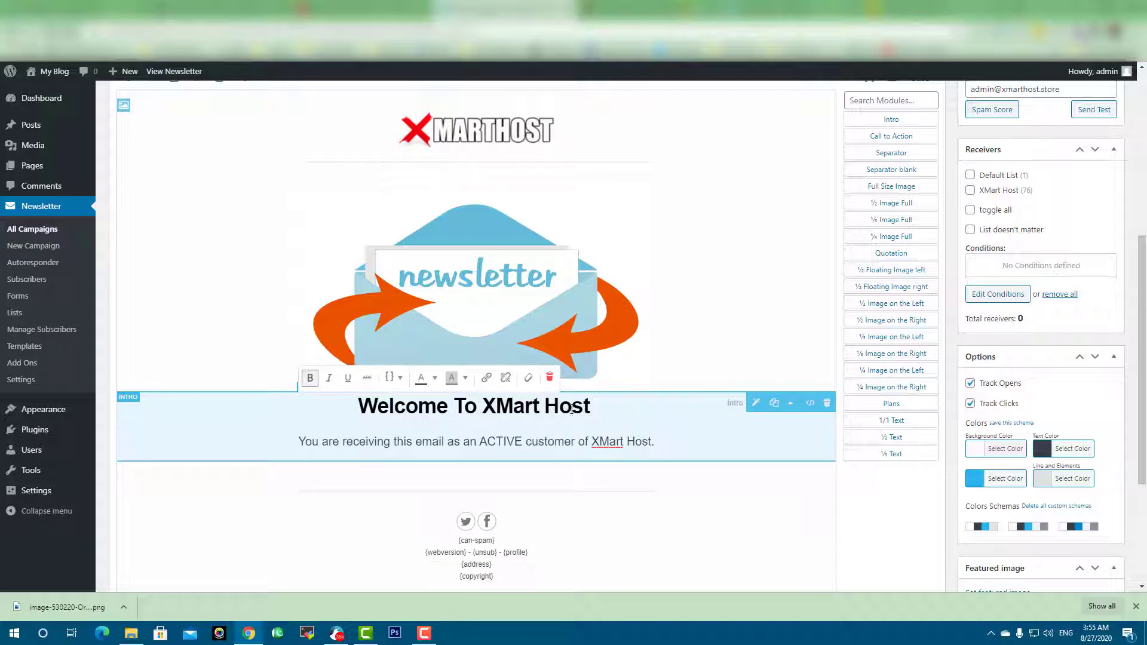
{"action": "key", "text": "BackSpace"}
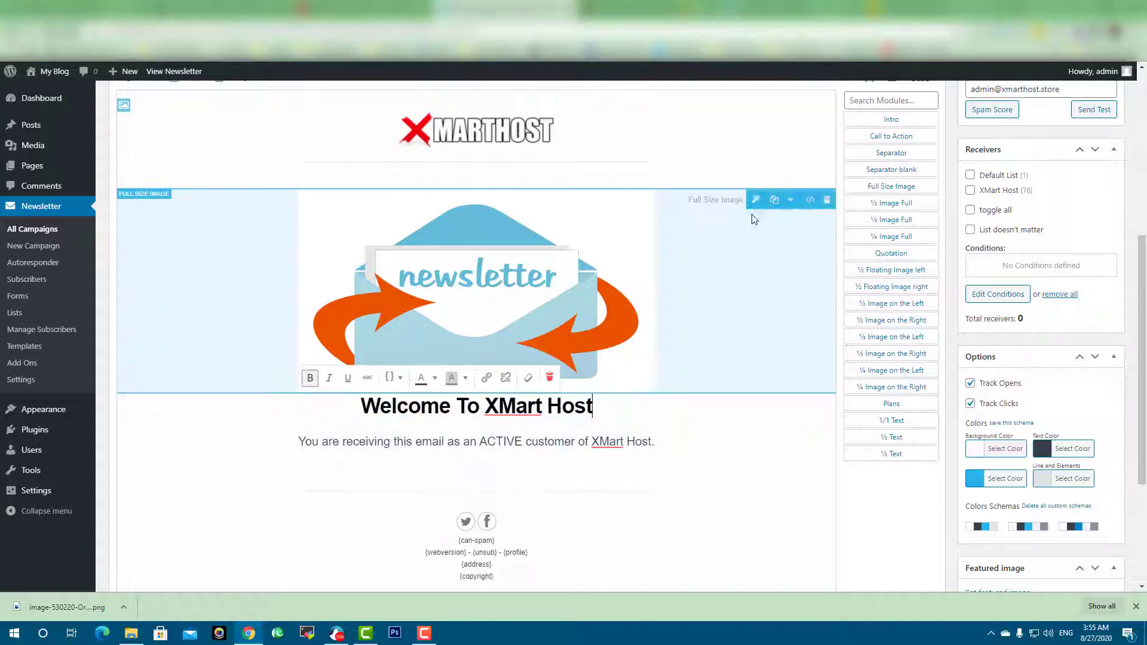
{"action": "left_click", "coordinate": [597, 239]}
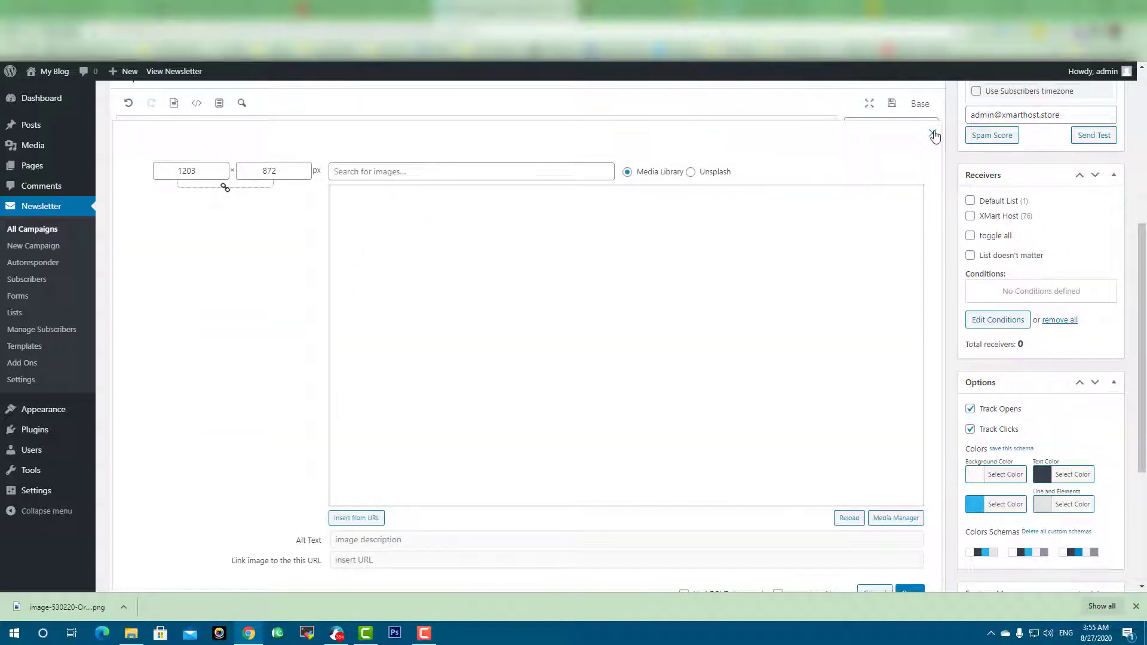
Add a ½ Floating Image left module below the Intro text, after checking the PHP section of the existing newsletter
{"action": "left_click", "coordinate": [933, 134]}
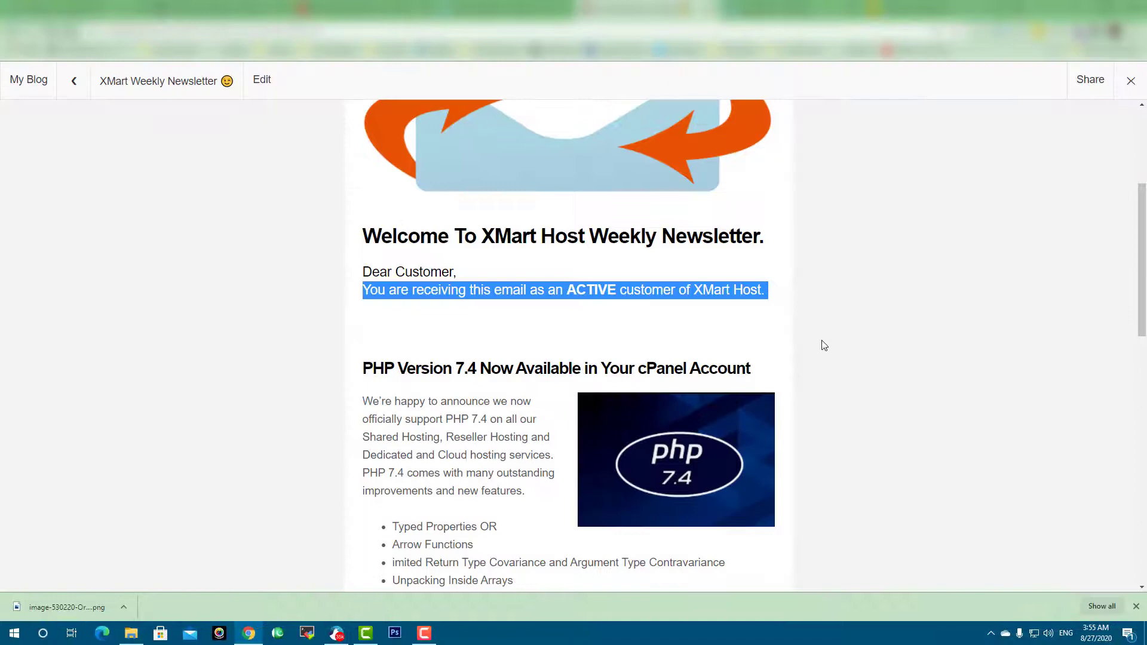
{"action": "scroll", "coordinate": [824, 345], "scroll_direction": "down", "scroll_amount": 4}
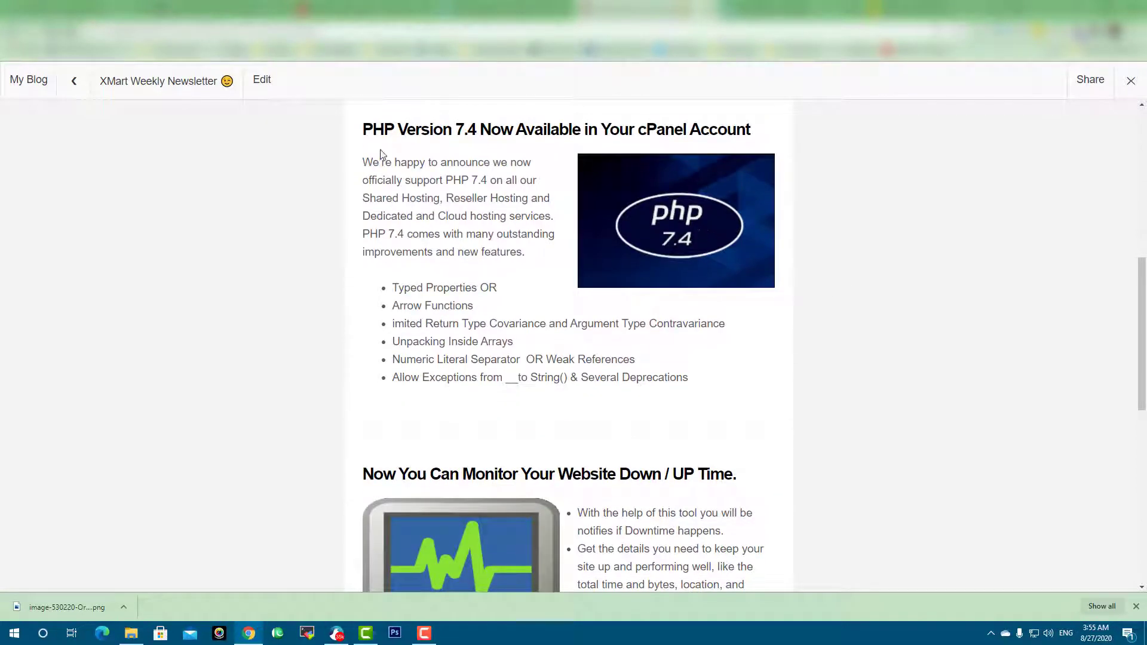
{"action": "left_click_drag", "start_coordinate": [373, 129], "coordinate": [473, 230]}
{"action": "left_click", "coordinate": [473, 230]}
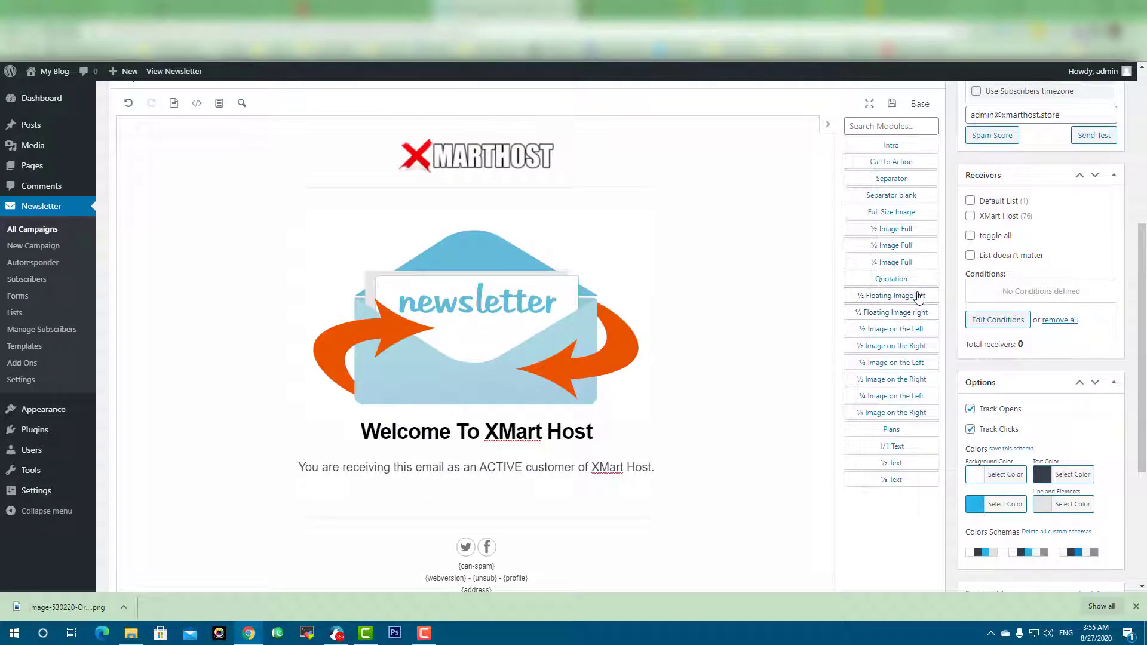
{"action": "left_click_drag", "start_coordinate": [918, 297], "coordinate": [505, 502]}
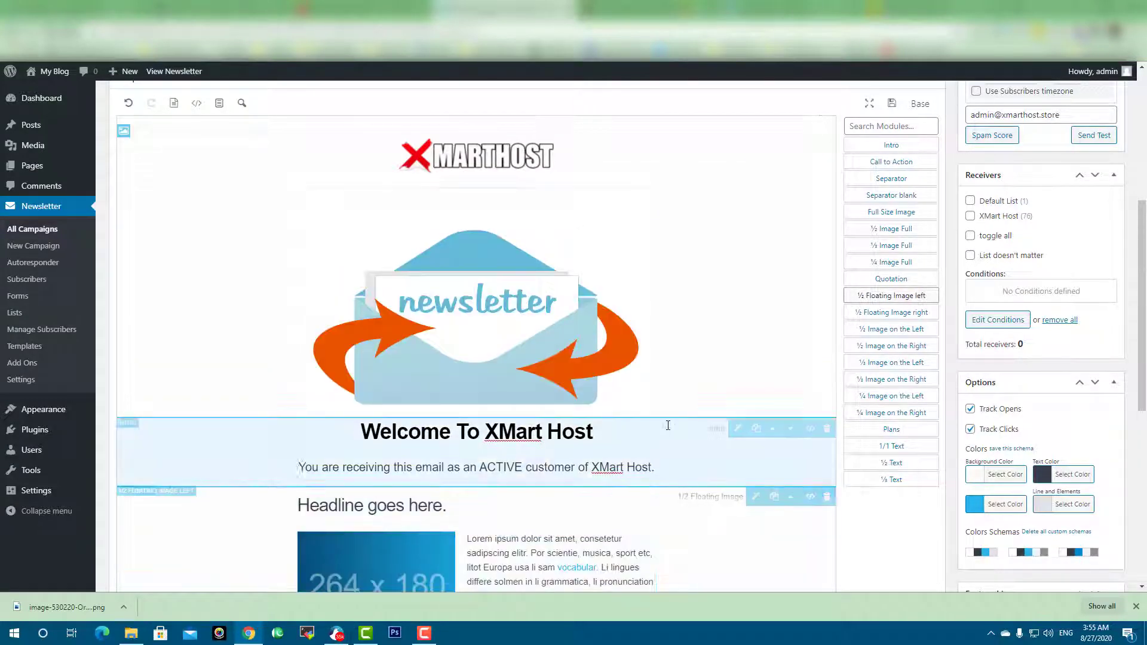
{"action": "scroll", "coordinate": [668, 425], "scroll_direction": "down", "scroll_amount": 3}
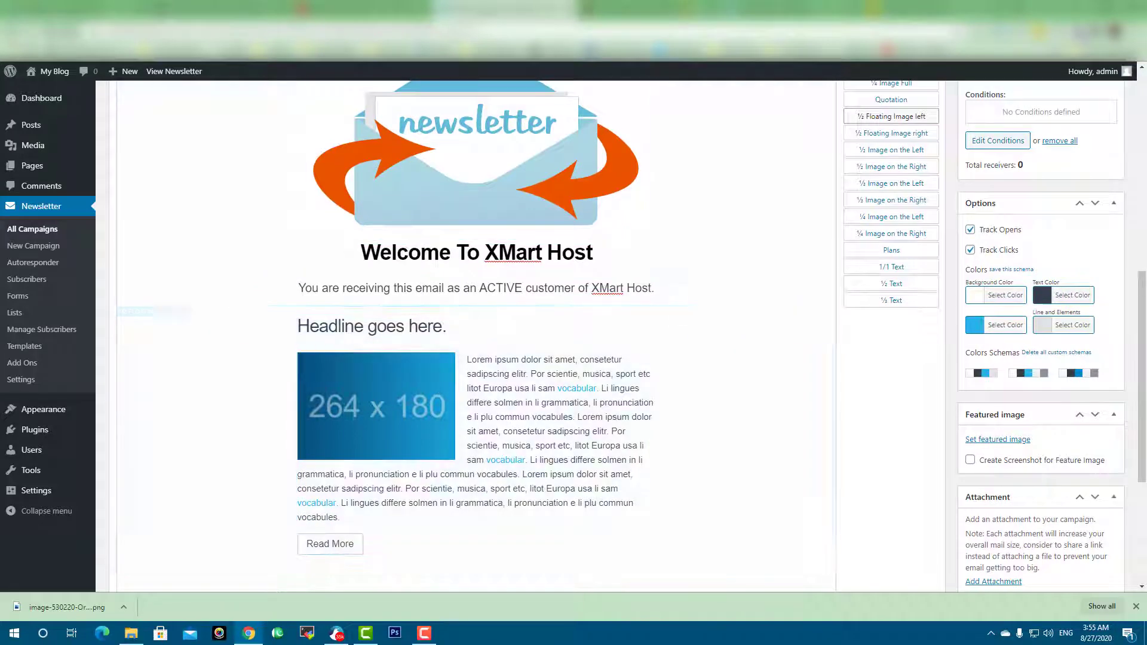
Replace the floating-image module's headline with "PHP Version 7.4 Now Available in Your cPanel Account" copied from the existing newsletter page
{"action": "left_click", "coordinate": [647, 8]}
{"action": "triple_click", "coordinate": [495, 129]}
{"action": "right_click", "coordinate": [494, 124]}
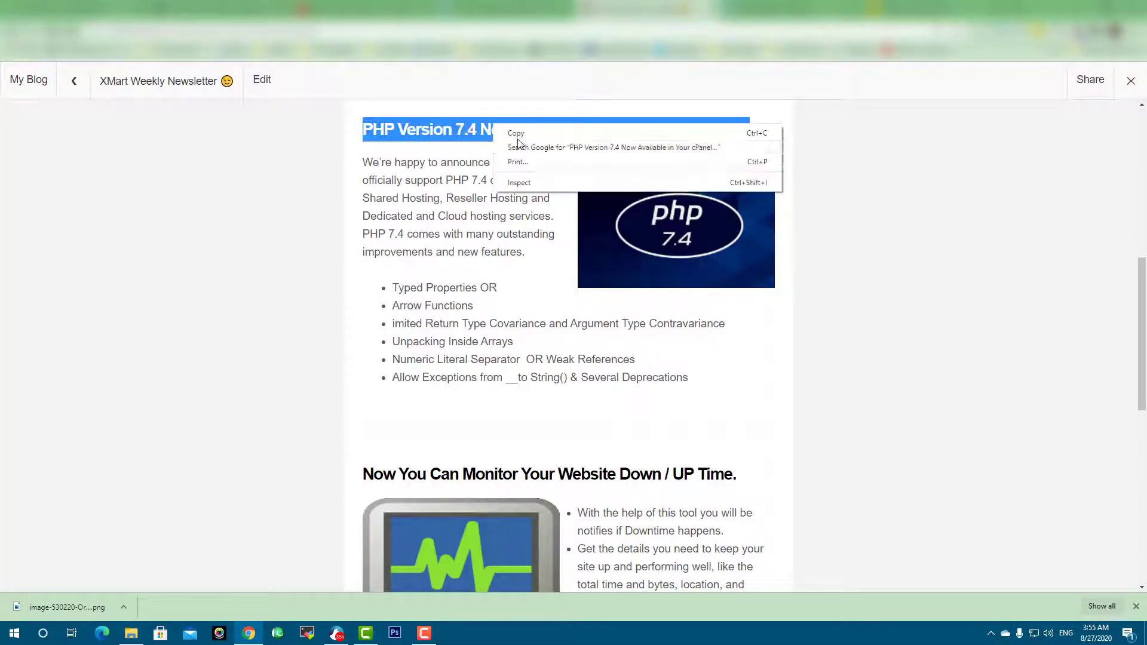
{"action": "left_click", "coordinate": [540, 135]}
{"action": "left_click", "coordinate": [516, 9]}
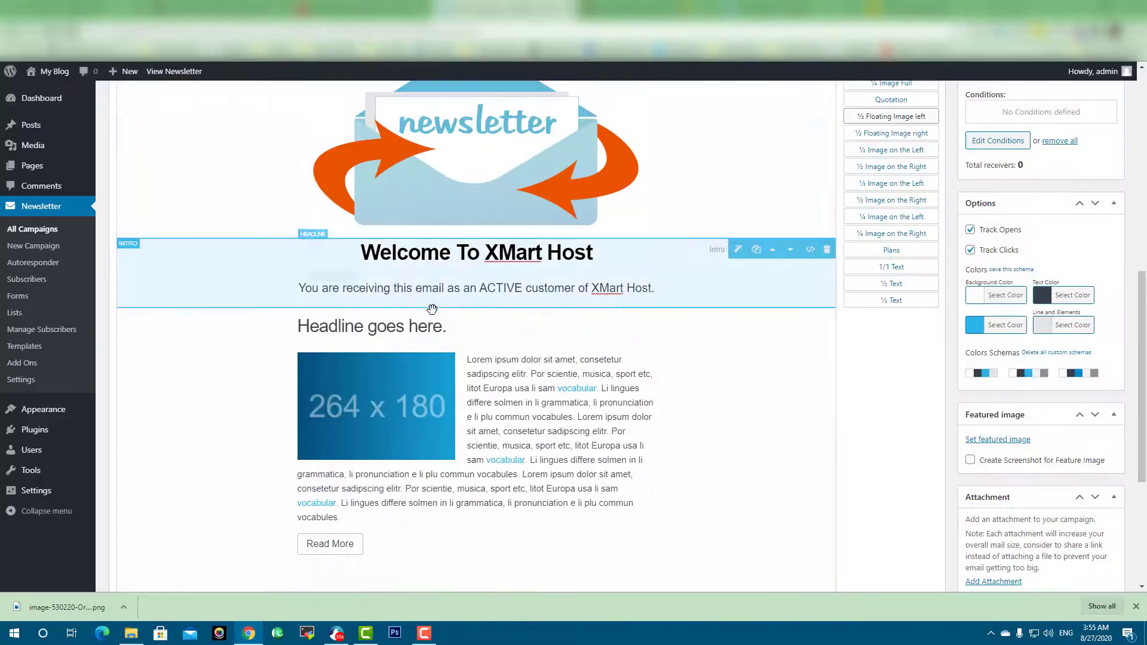
{"action": "left_click", "coordinate": [421, 328]}
{"action": "double_click", "coordinate": [420, 329]}
{"action": "triple_click", "coordinate": [421, 330]}
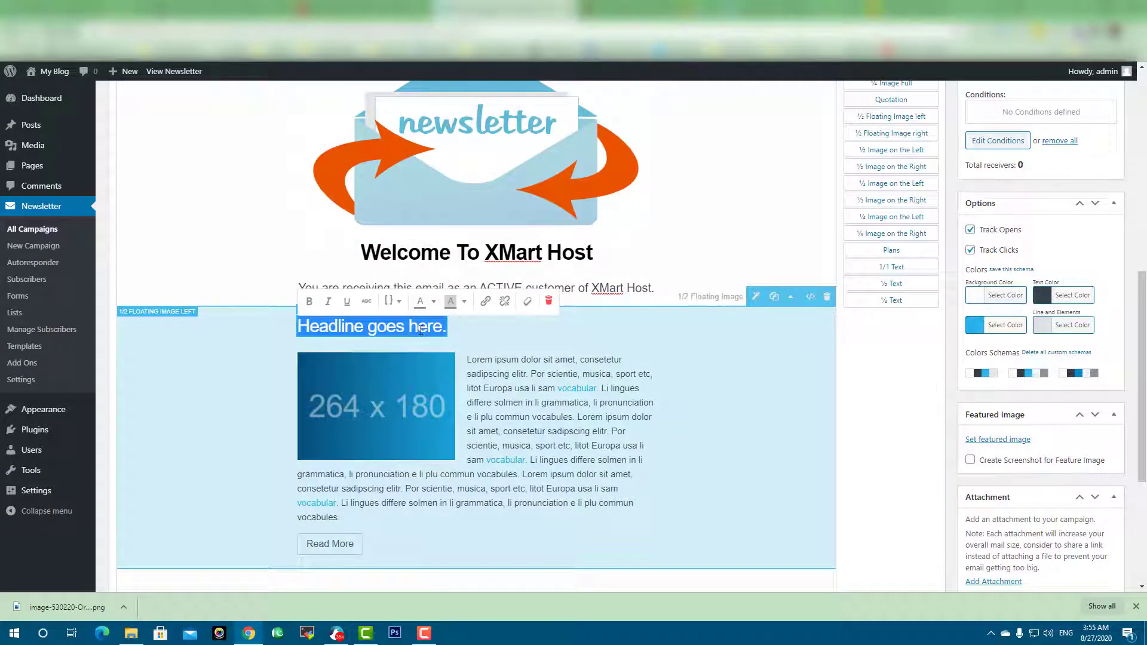
{"action": "key", "text": "ctrl+v"}
Make the PHP Version 7.4 headline bold and add a period at its end
{"action": "triple_click", "coordinate": [371, 347]}
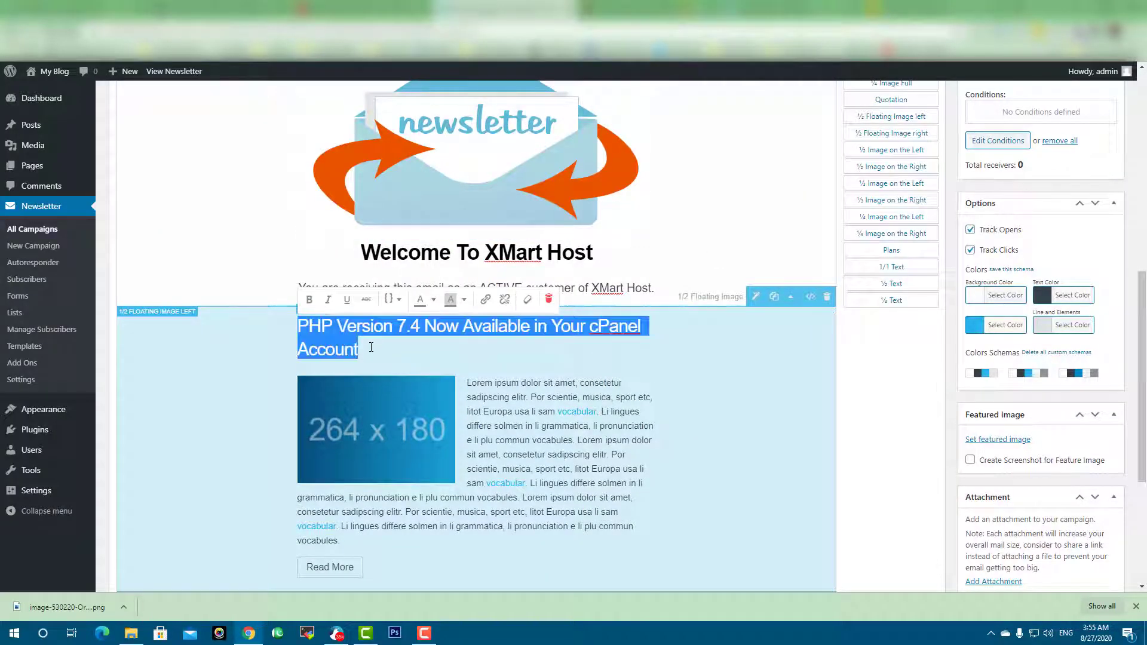
{"action": "left_click", "coordinate": [309, 299]}
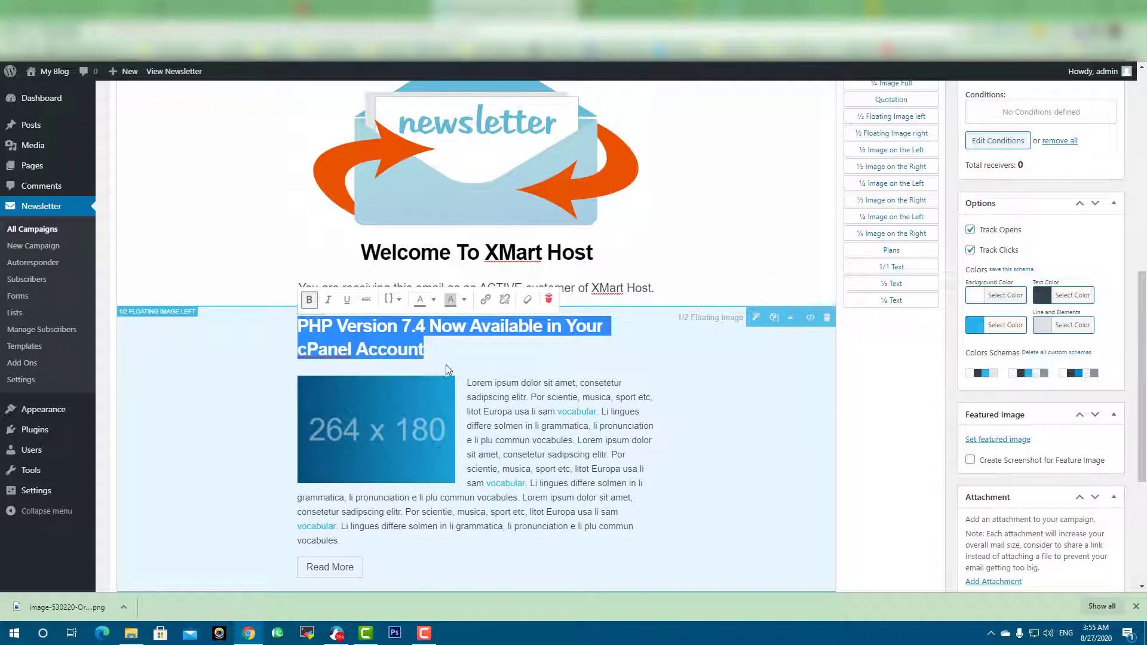
{"action": "left_click", "coordinate": [456, 353]}
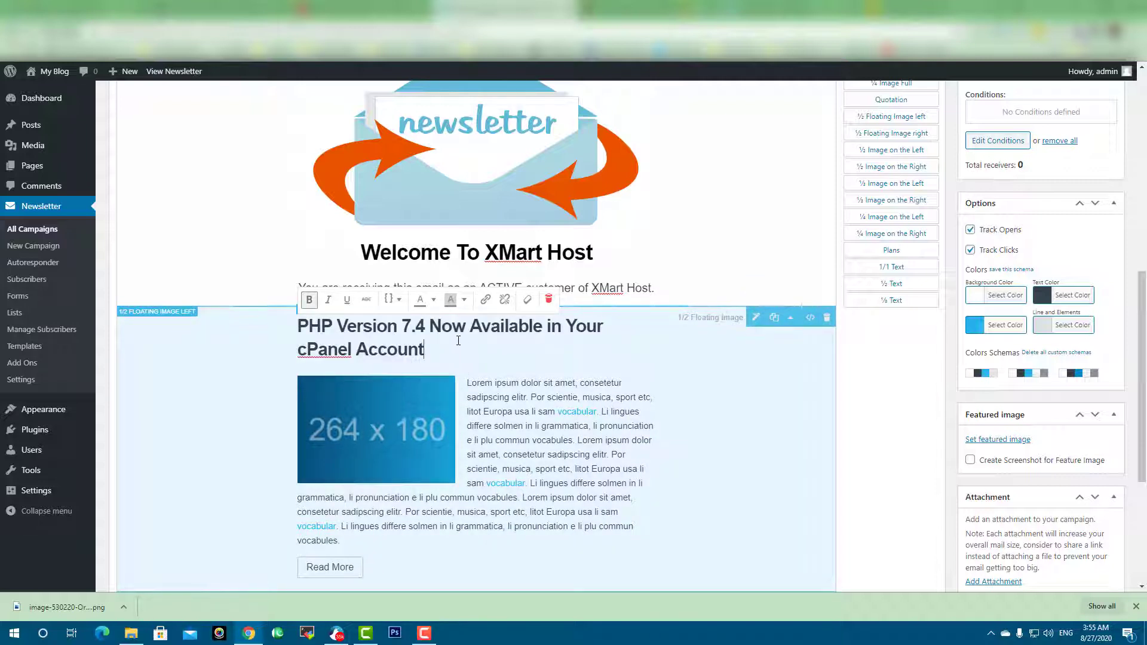
{"action": "type", "text": "."}
Set the text colour of the whole PHP Version 7.4 headline to black
{"action": "triple_click", "coordinate": [444, 340]}
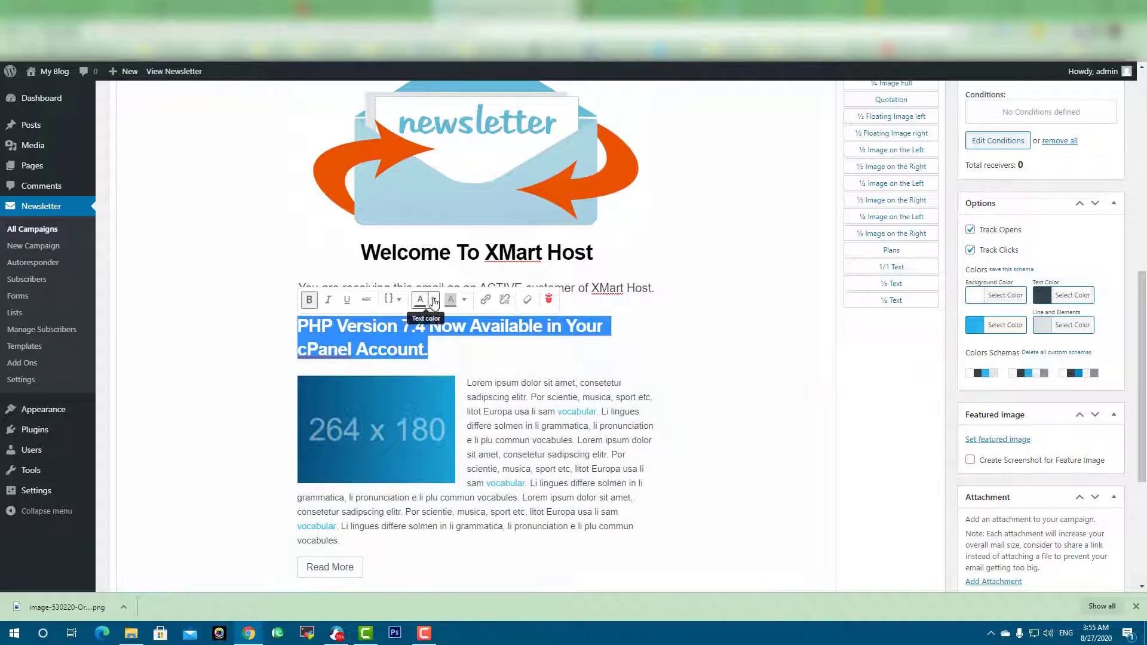
{"action": "left_click", "coordinate": [434, 299]}
{"action": "left_click", "coordinate": [386, 325]}
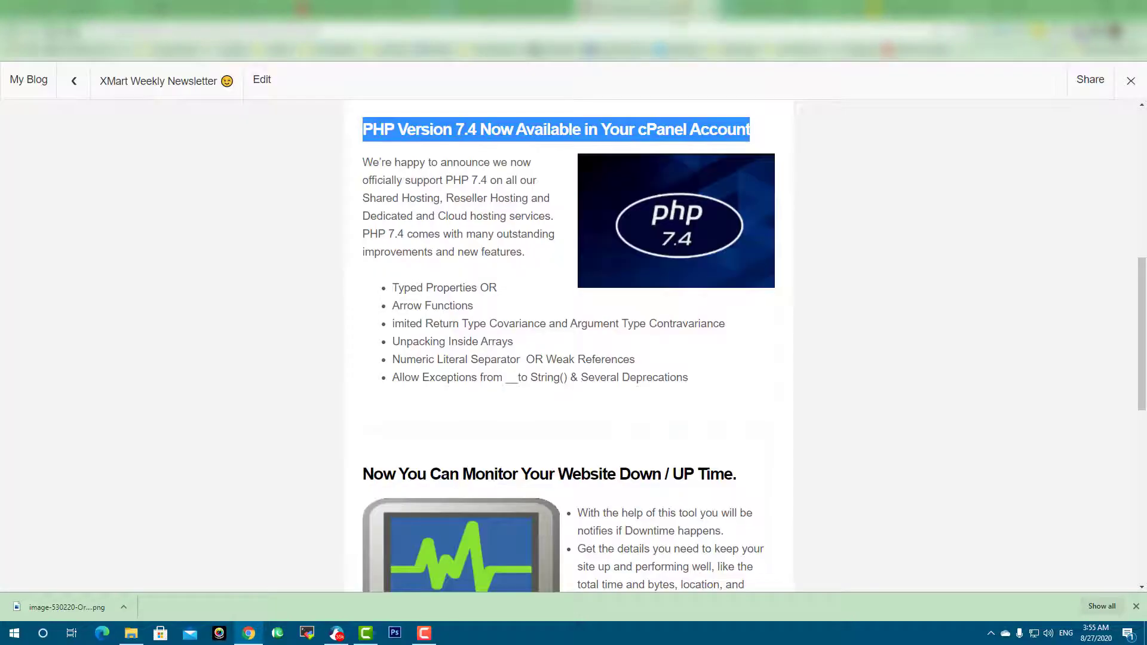
{"action": "scroll", "coordinate": [437, 175], "scroll_direction": "down", "scroll_amount": 1}
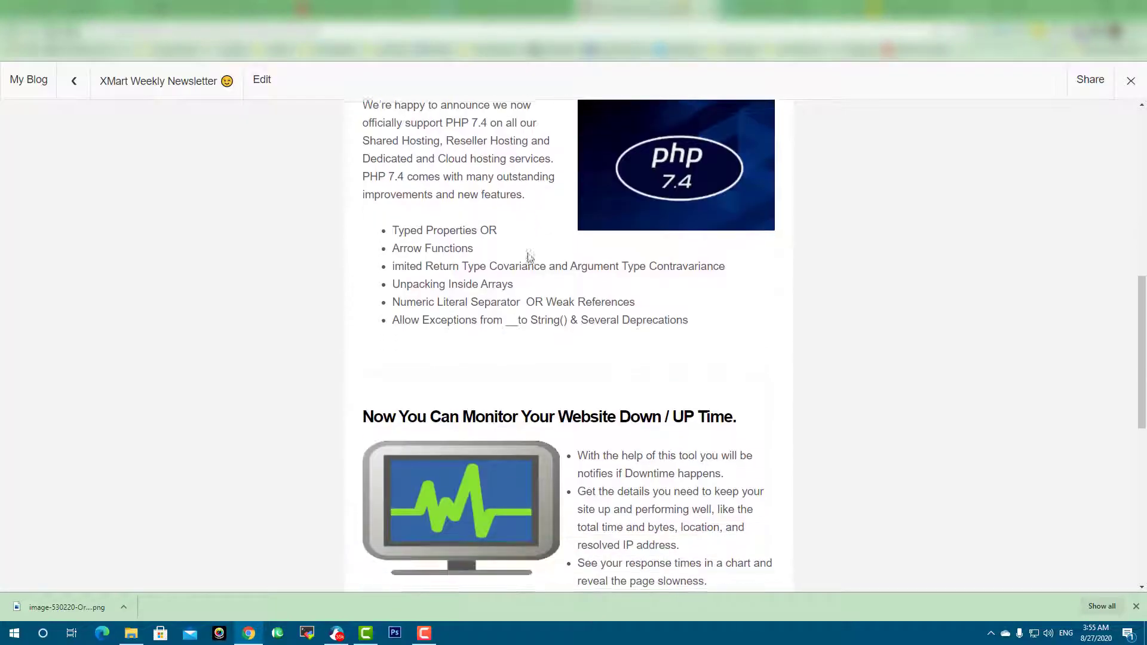
{"action": "scroll", "coordinate": [436, 175], "scroll_direction": "up", "scroll_amount": 1}
{"action": "triple_click", "coordinate": [443, 211]}
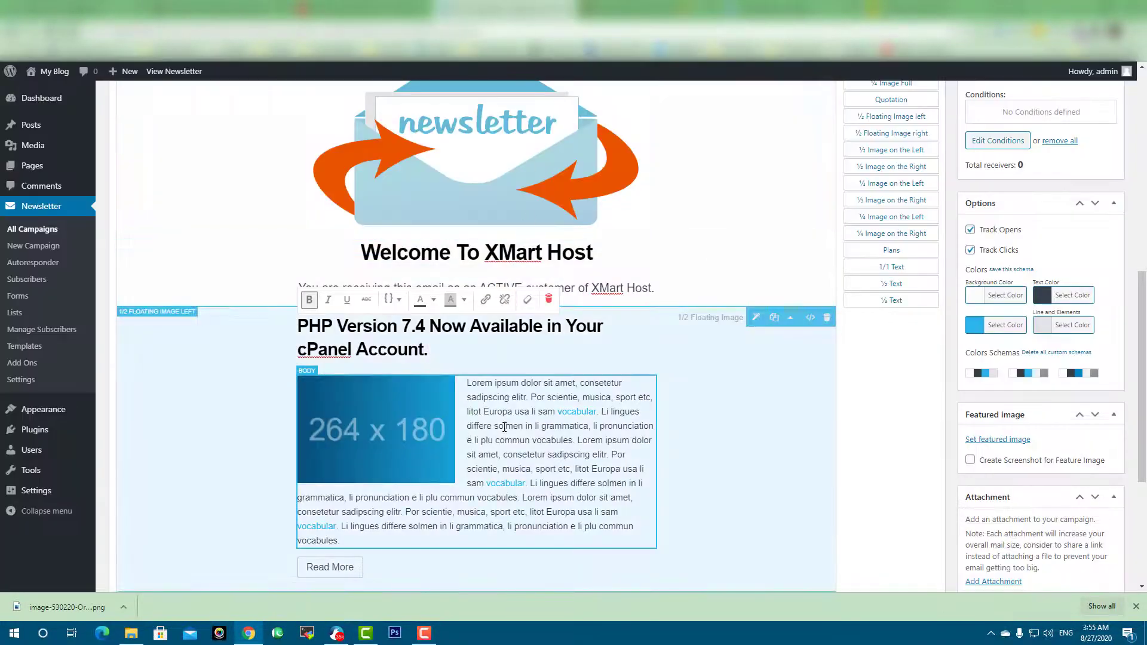
{"action": "triple_click", "coordinate": [504, 426]}
{"action": "left_click", "coordinate": [510, 444]}
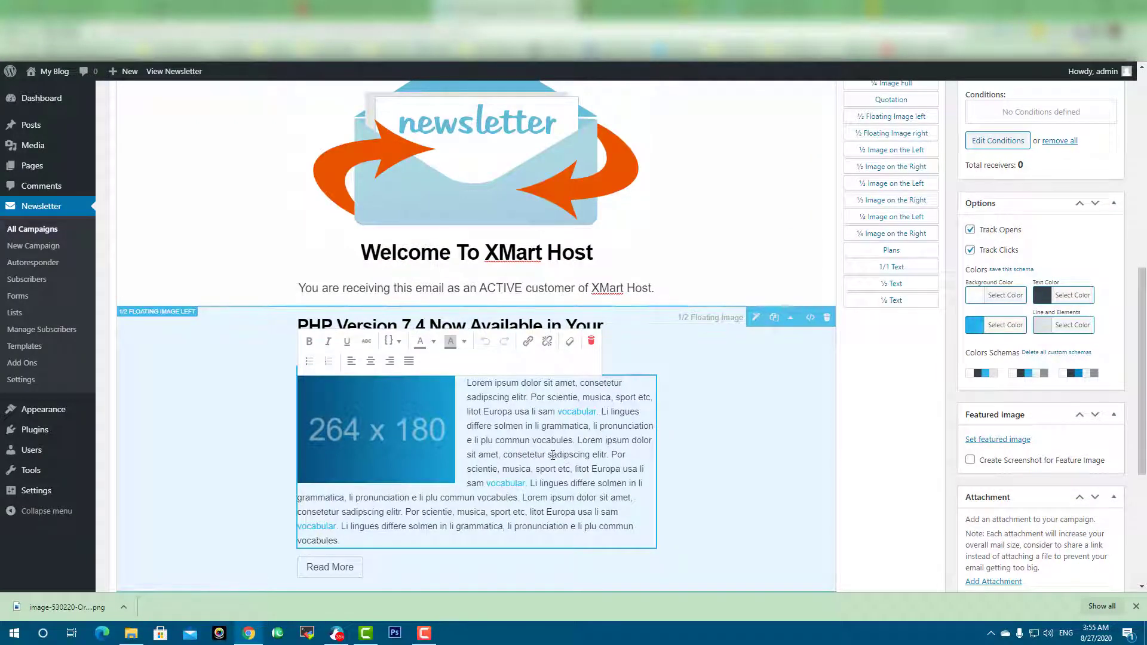
{"action": "left_click", "coordinate": [707, 172]}
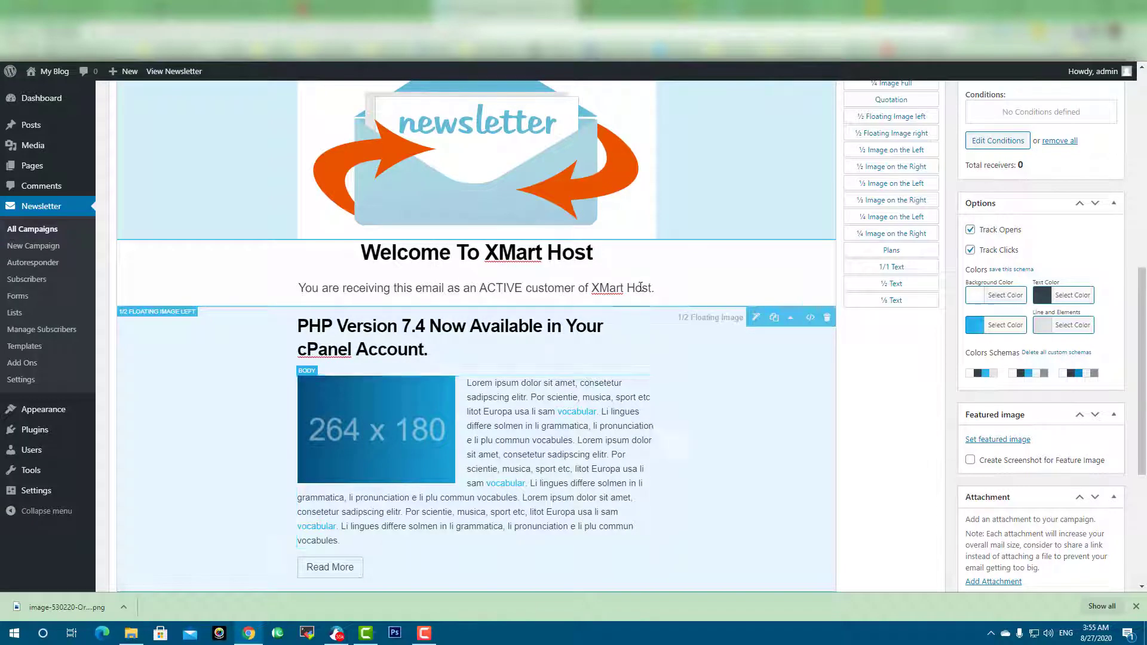
Replace the 264 x 180 placeholder in the floating-image module with the media library image image-530220-Orange-600x340
{"action": "left_click", "coordinate": [376, 429]}
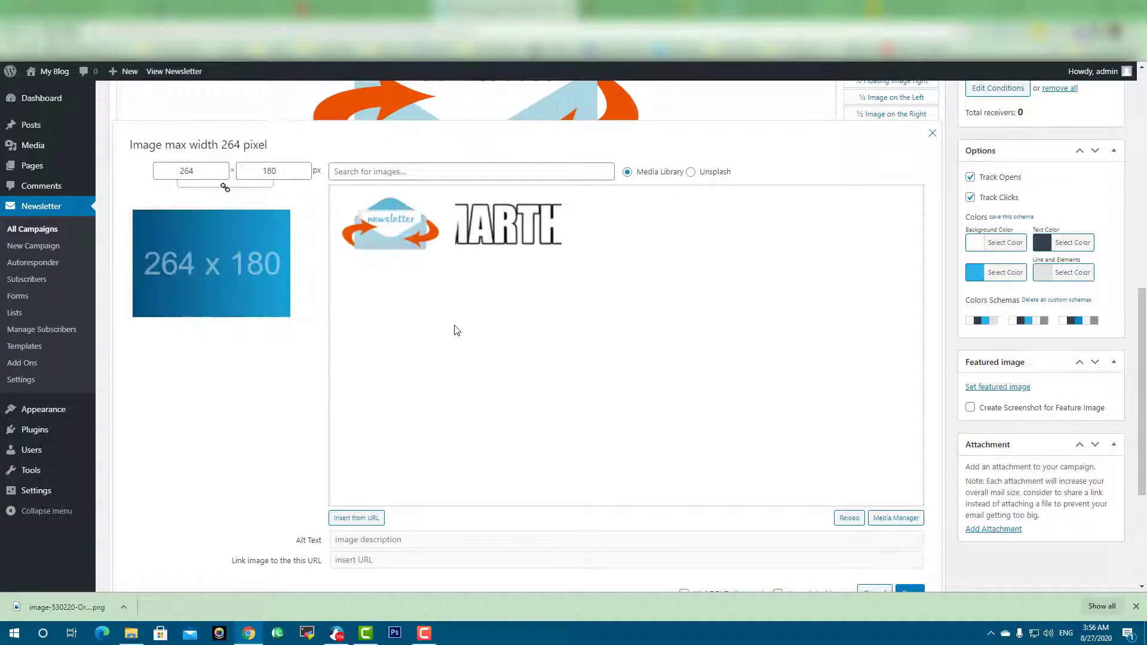
{"action": "left_click", "coordinate": [389, 226]}
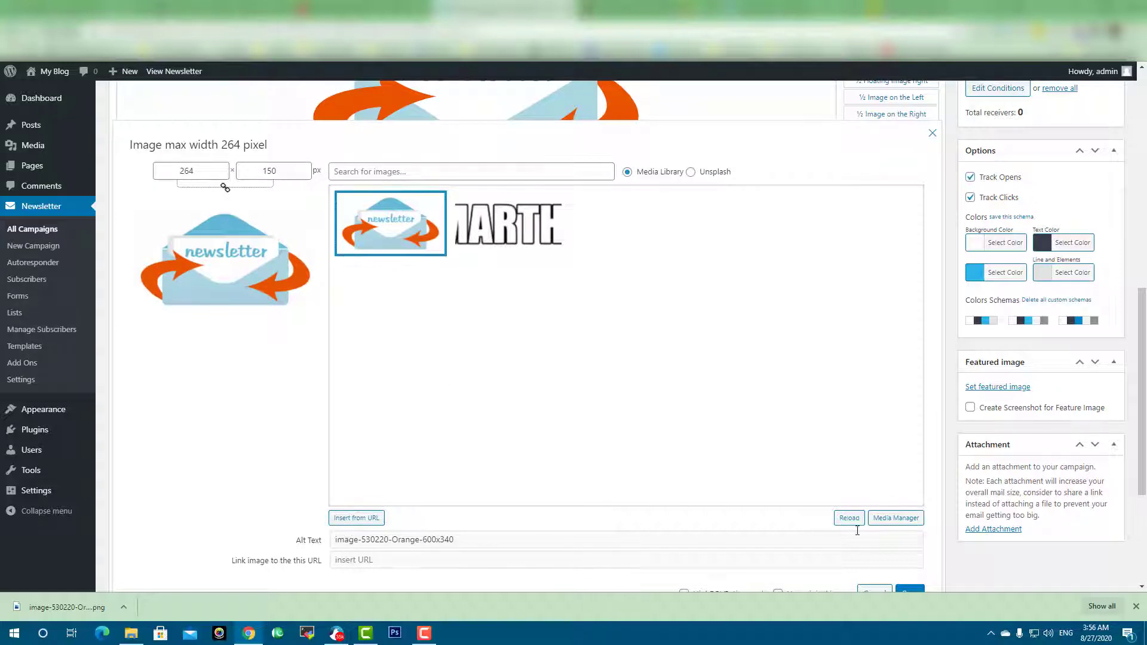
{"action": "scroll", "coordinate": [894, 541], "scroll_direction": "down", "scroll_amount": 1}
{"action": "left_click", "coordinate": [910, 534]}
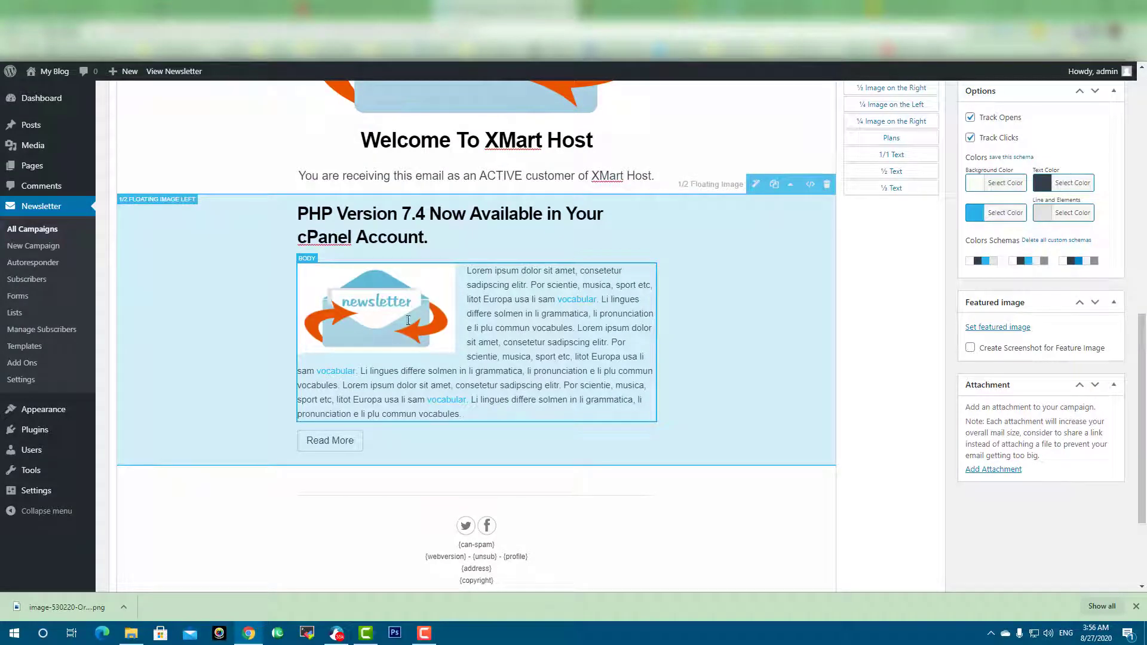
{"action": "left_click", "coordinate": [408, 320]}
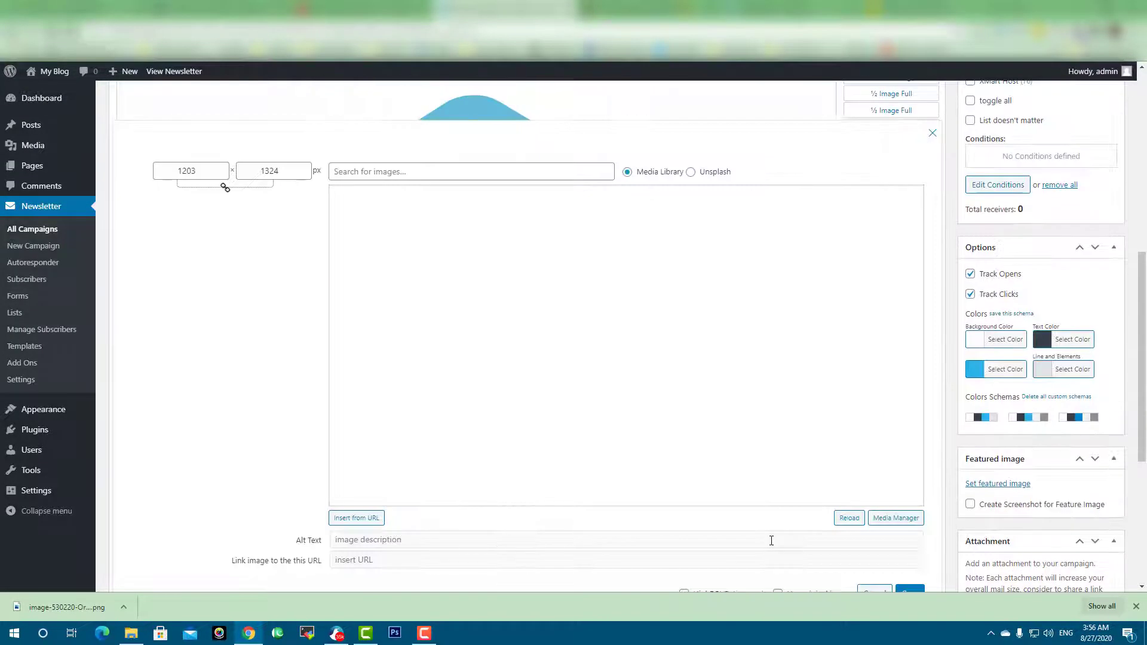
{"action": "left_click", "coordinate": [935, 134]}
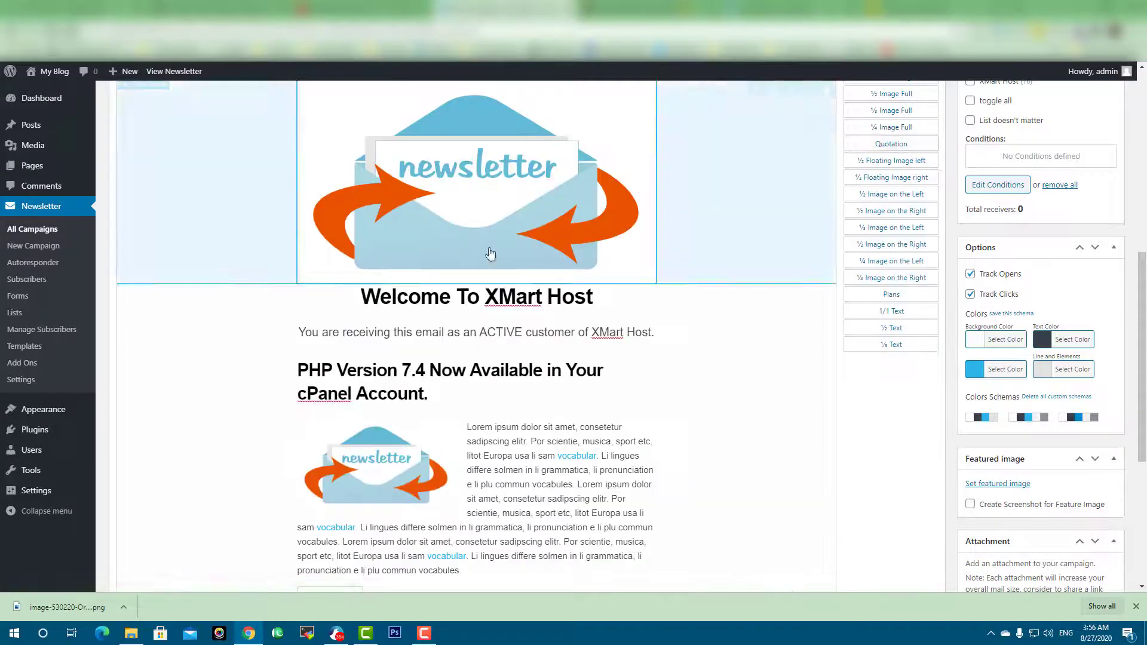
Add a ½ Image on the Right module below the PHP Version 7.4 section
{"action": "scroll", "coordinate": [685, 210], "scroll_direction": "down", "scroll_amount": 3}
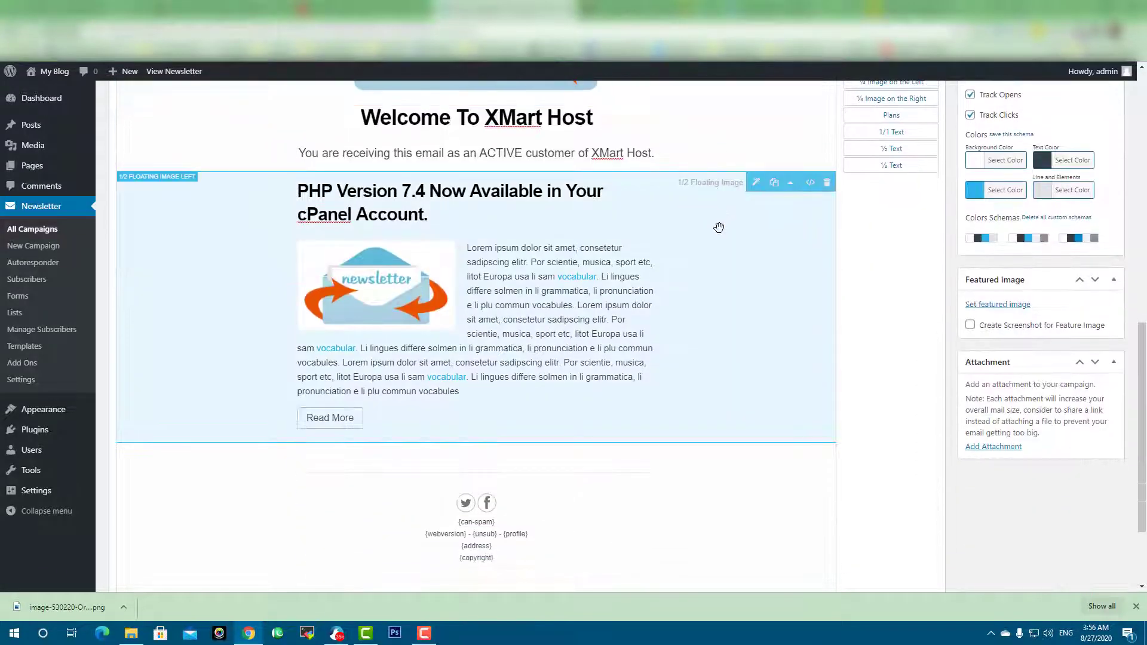
{"action": "scroll", "coordinate": [719, 227], "scroll_direction": "up", "scroll_amount": 2}
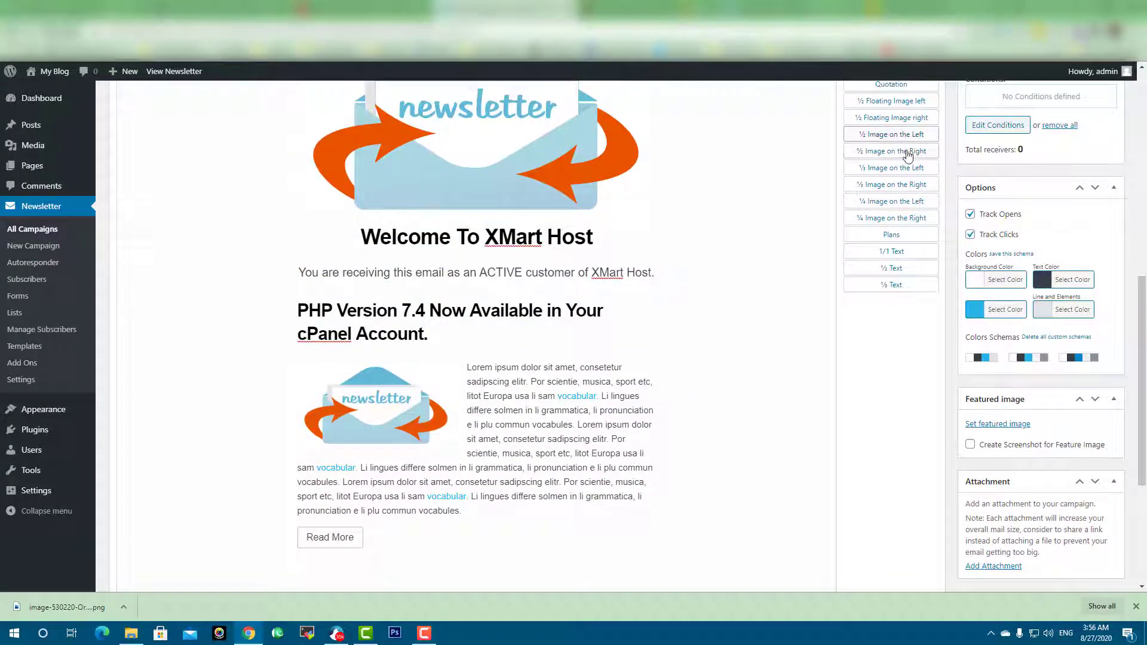
{"action": "left_click_drag", "start_coordinate": [908, 156], "coordinate": [508, 561]}
{"action": "scroll", "coordinate": [588, 344], "scroll_direction": "down", "scroll_amount": 1}
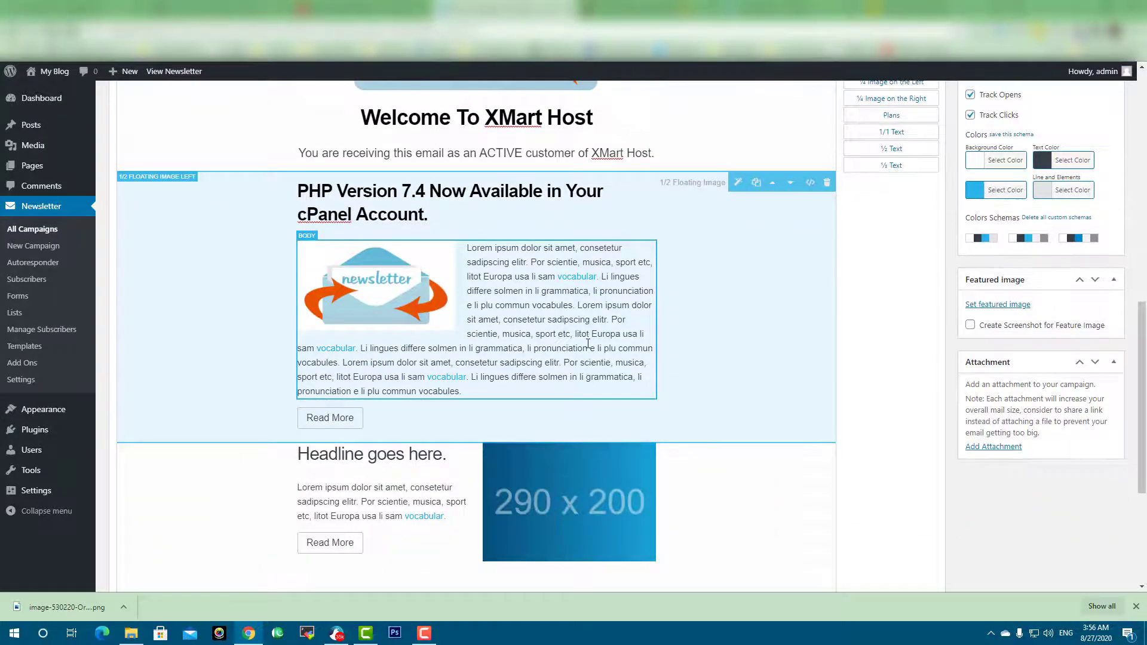
{"action": "scroll", "coordinate": [588, 344], "scroll_direction": "up", "scroll_amount": 5}
{"action": "scroll", "coordinate": [586, 346], "scroll_direction": "down", "scroll_amount": 7}
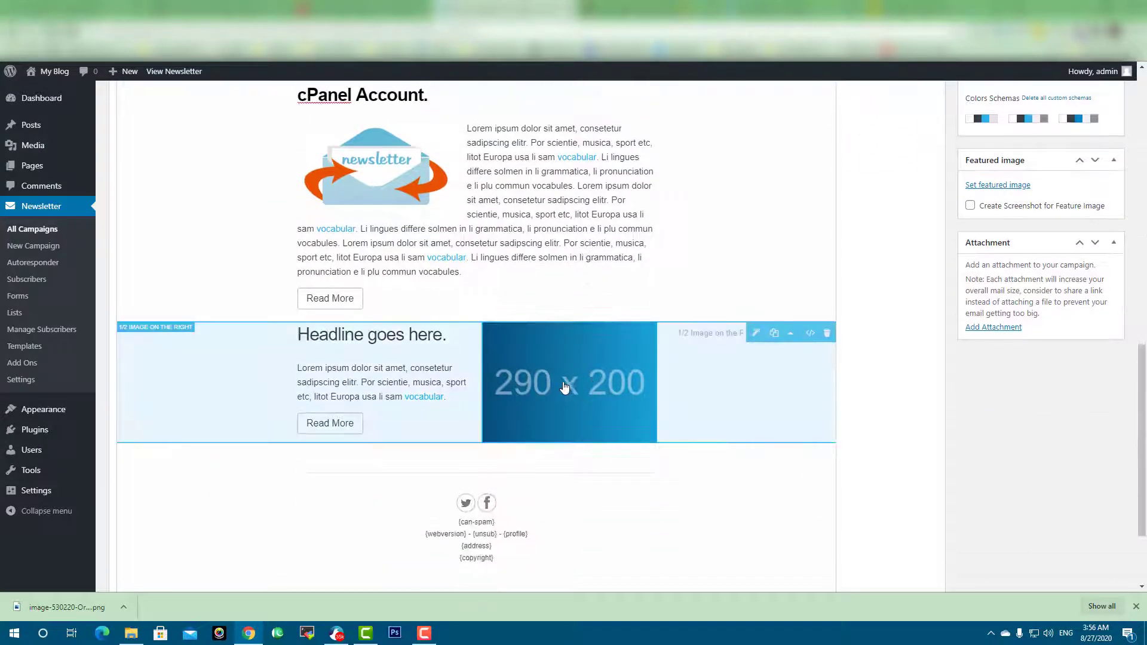
{"action": "scroll", "coordinate": [573, 384], "scroll_direction": "down", "scroll_amount": 1}
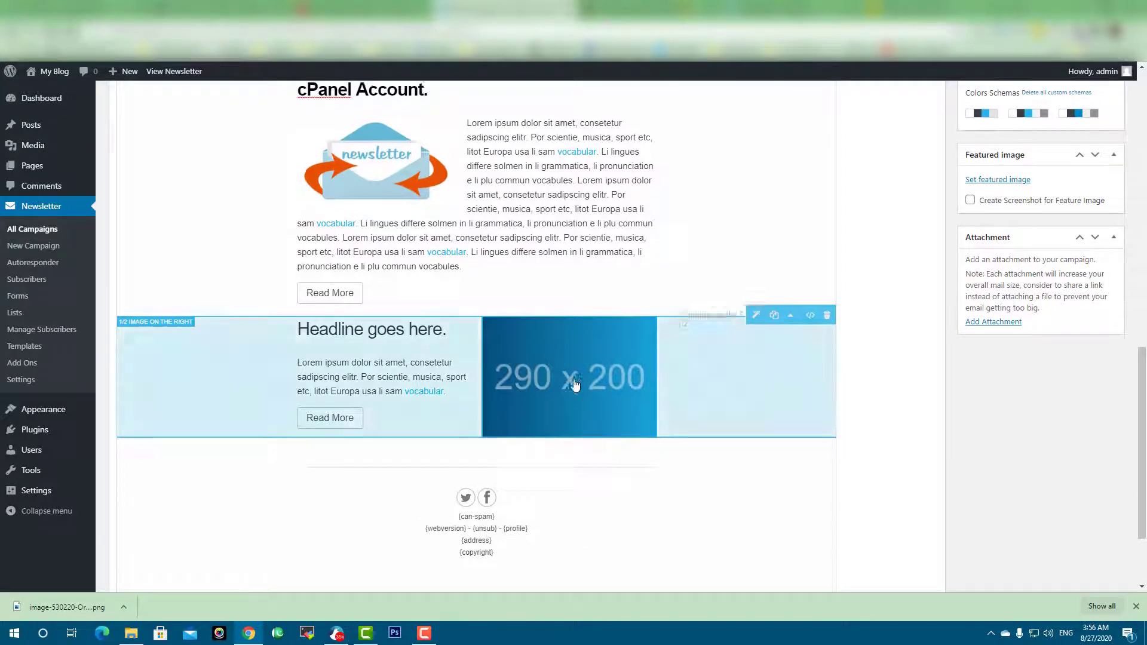
Replace the 290 x 200 placeholder in the ½ Image on the Right module with the library image image-530220-Orange-600x340
{"action": "left_click", "coordinate": [574, 384]}
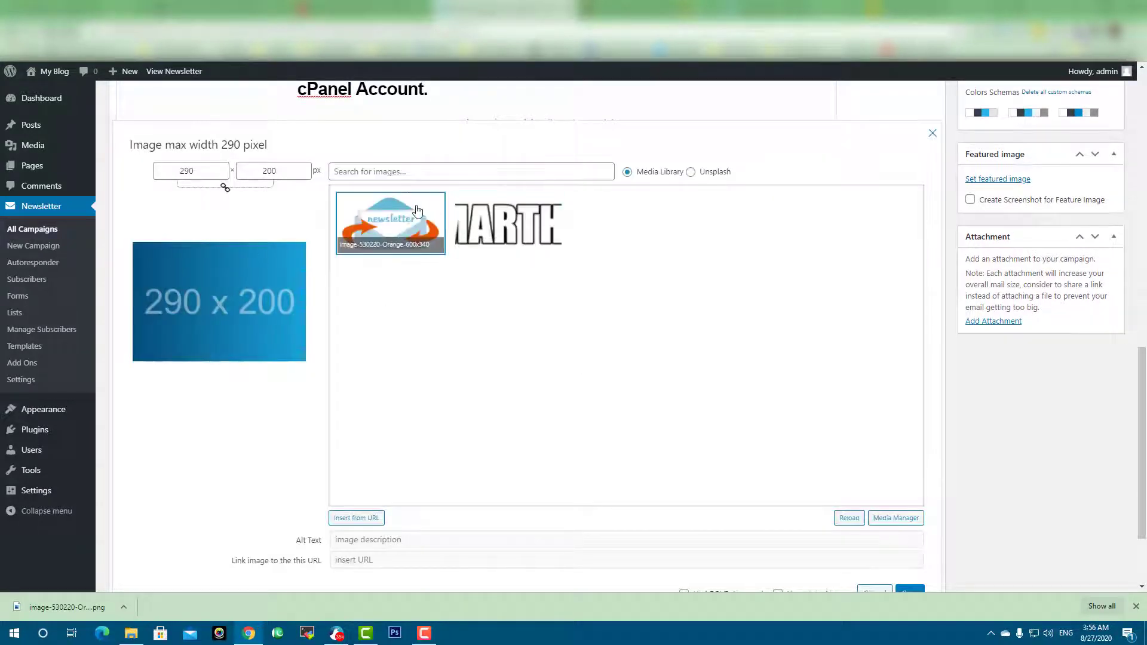
{"action": "left_click", "coordinate": [417, 211]}
{"action": "left_click", "coordinate": [907, 590]}
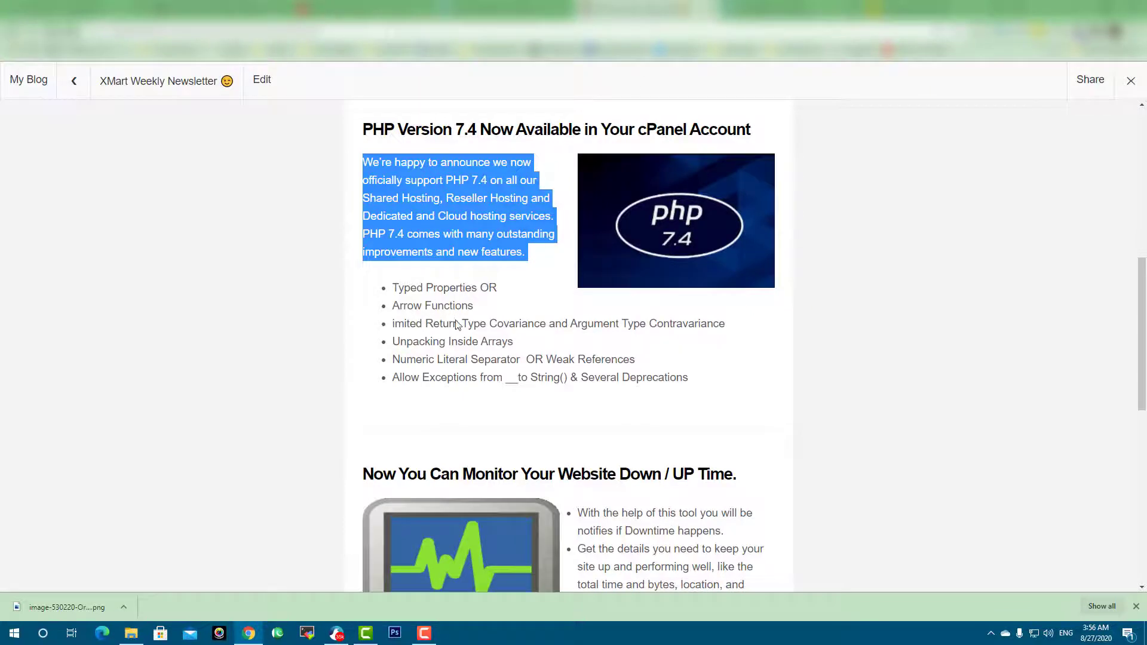
Replace the ½ Image on the Right module's headline with "Now You Can Monitor Your Website Down / UP Time." copied from the existing newsletter page
{"action": "scroll", "coordinate": [457, 324], "scroll_direction": "down", "scroll_amount": 4}
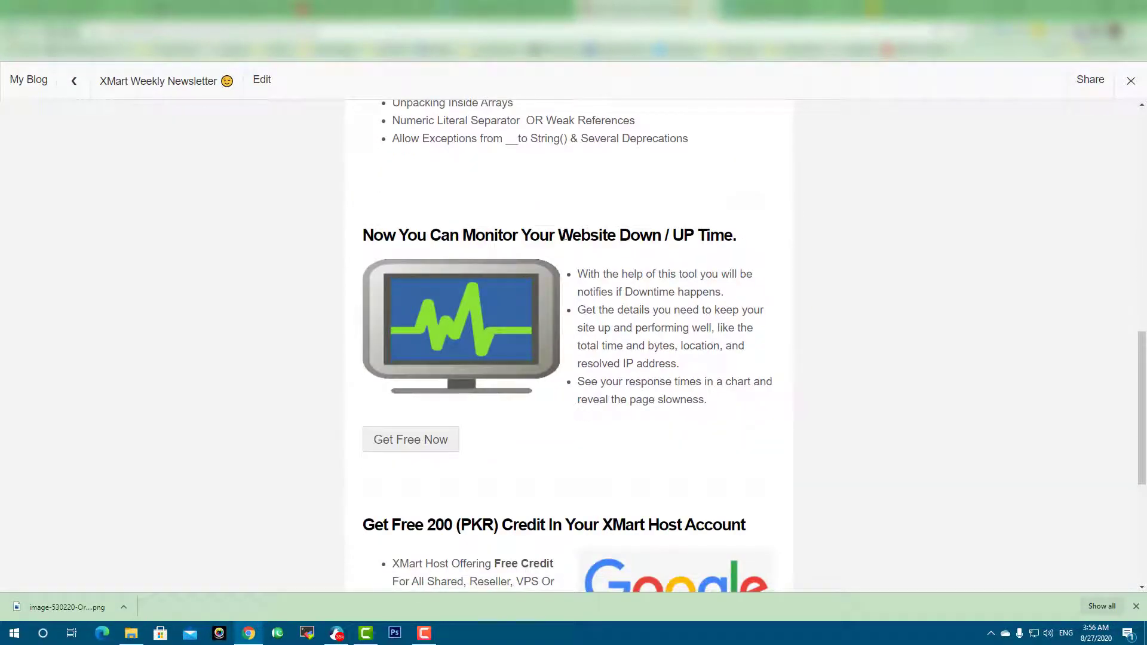
{"action": "triple_click", "coordinate": [424, 242]}
{"action": "key", "text": "ctrl+c"}
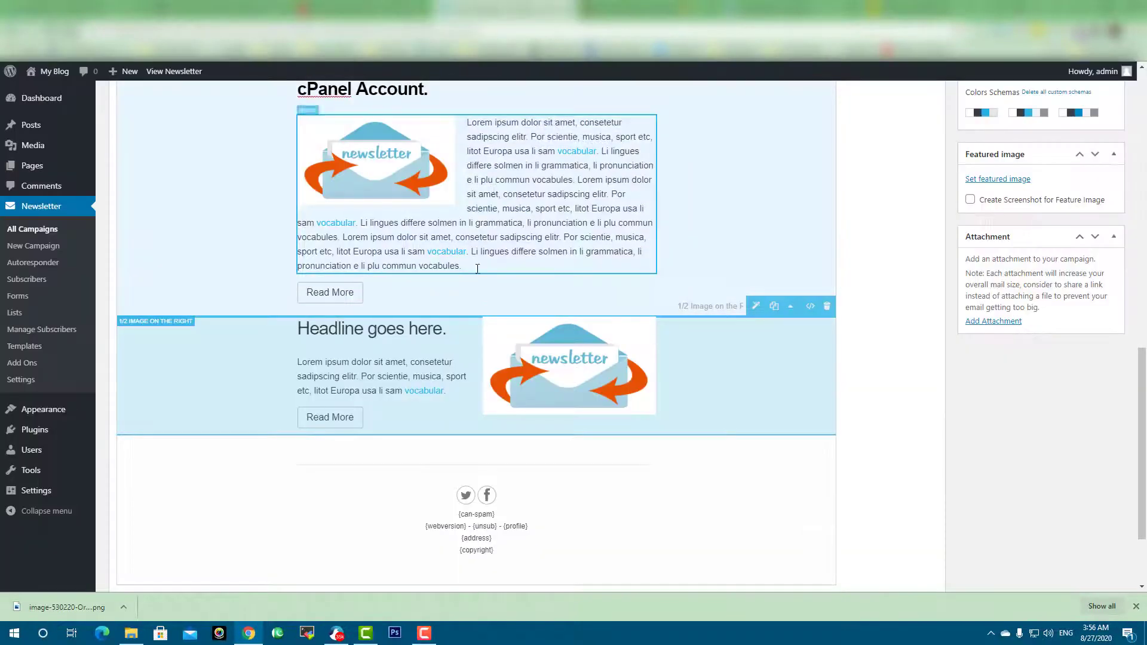
{"action": "left_click", "coordinate": [359, 330]}
{"action": "double_click", "coordinate": [359, 330]}
{"action": "triple_click", "coordinate": [359, 330]}
{"action": "key", "text": "ctrl+v"}
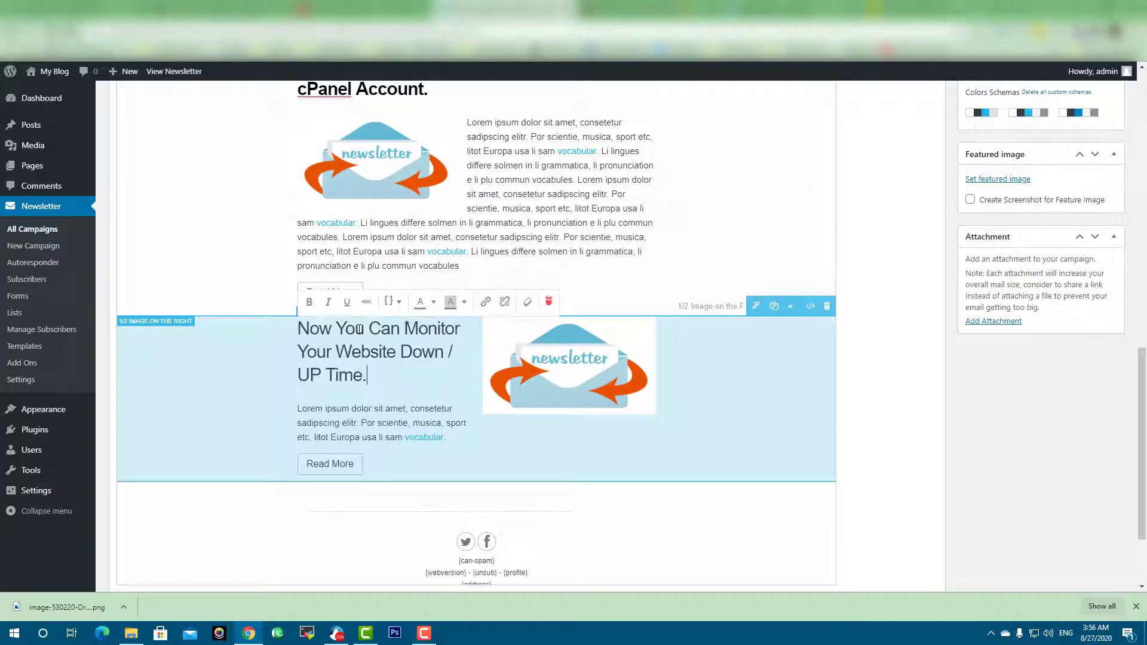
Make the "Now You Can Monitor Your Website Down / UP Time." headline bold and colour it black
{"action": "left_click", "coordinate": [309, 302]}
{"action": "left_click", "coordinate": [434, 302]}
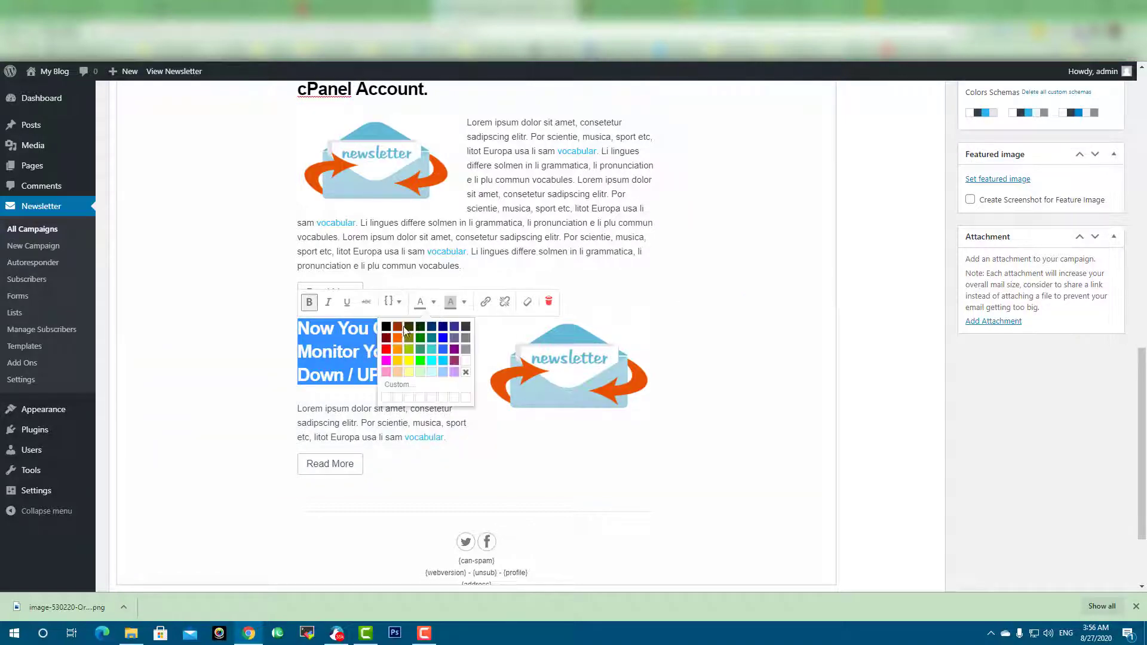
{"action": "left_click", "coordinate": [405, 351]}
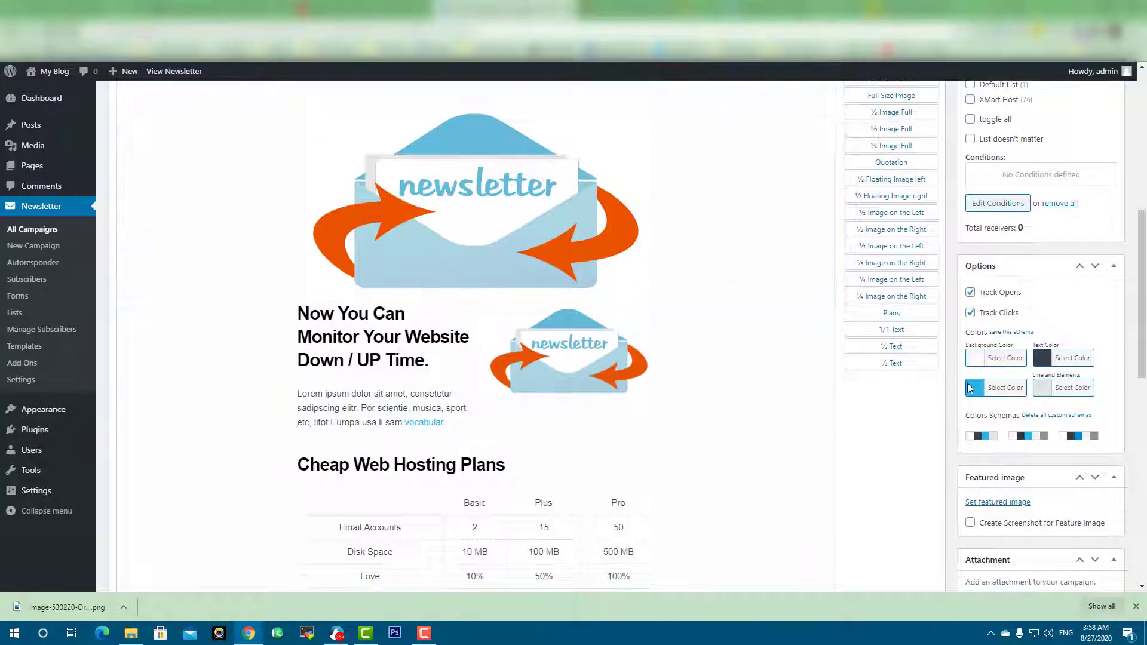
Try a purple and a lighter lavender background colour for the campaign, then restore the default background colour
{"action": "left_click", "coordinate": [1010, 361]}
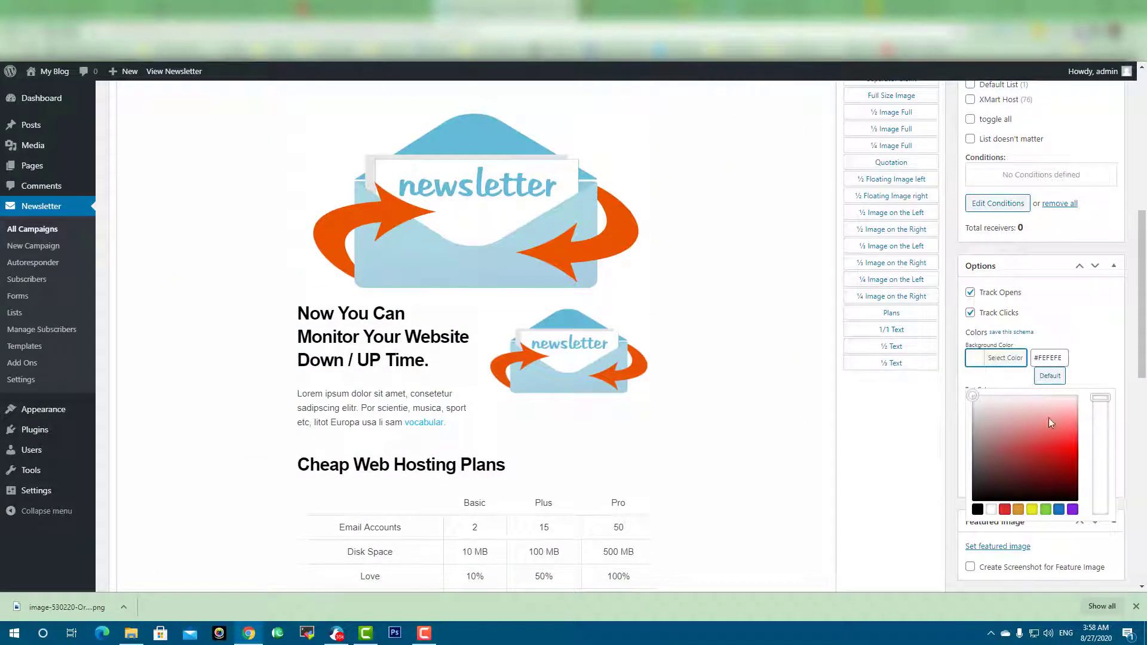
{"action": "left_click", "coordinate": [1027, 455]}
{"action": "mouse_move", "coordinate": [1078, 442]}
{"action": "left_mouse_down"}
{"action": "mouse_move", "coordinate": [1047, 443]}
{"action": "mouse_move", "coordinate": [1039, 413]}
{"action": "left_mouse_up"}
{"action": "left_click", "coordinate": [1072, 509]}
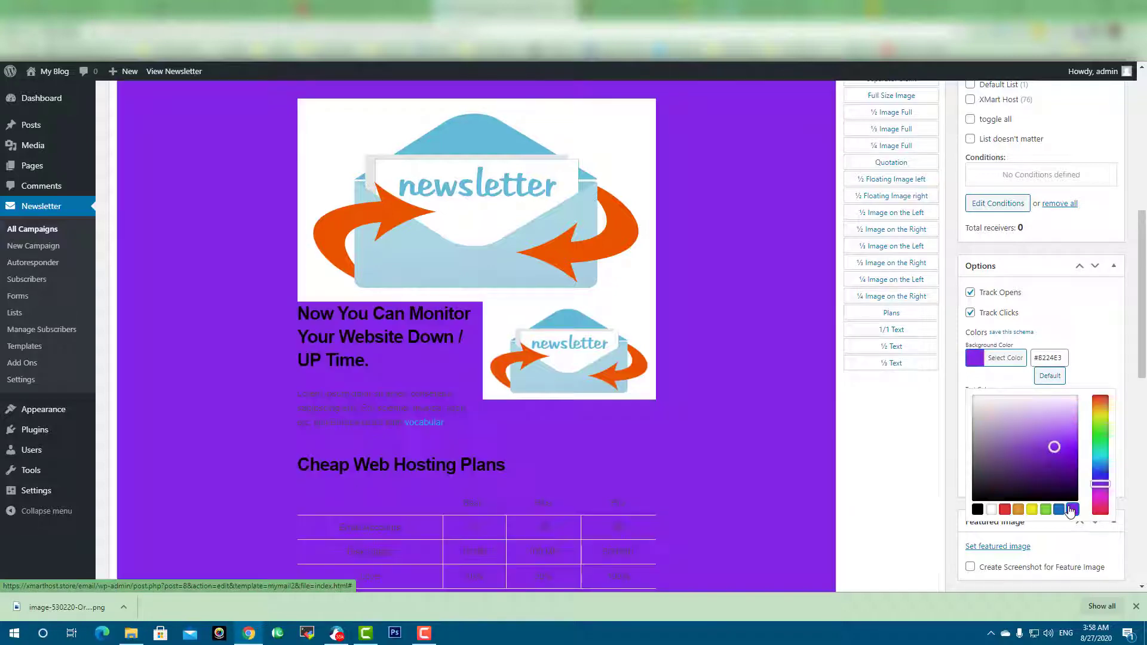
{"action": "left_click_drag", "start_coordinate": [1054, 476], "coordinate": [1017, 414]}
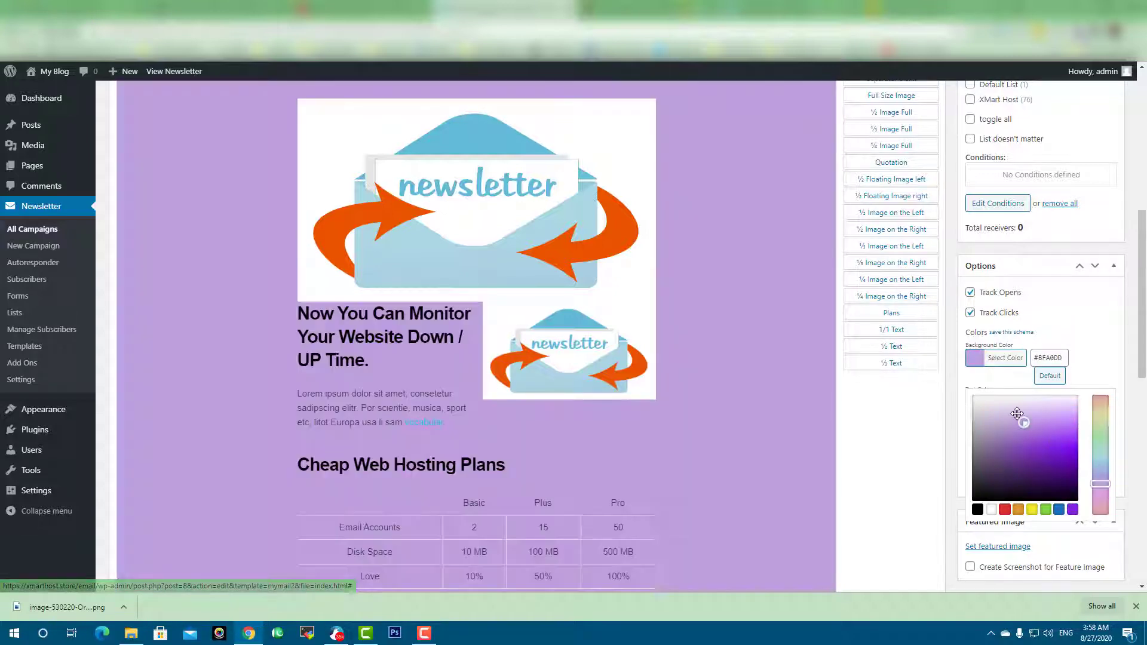
{"action": "left_click", "coordinate": [1050, 375]}
{"action": "left_click", "coordinate": [1076, 336]}
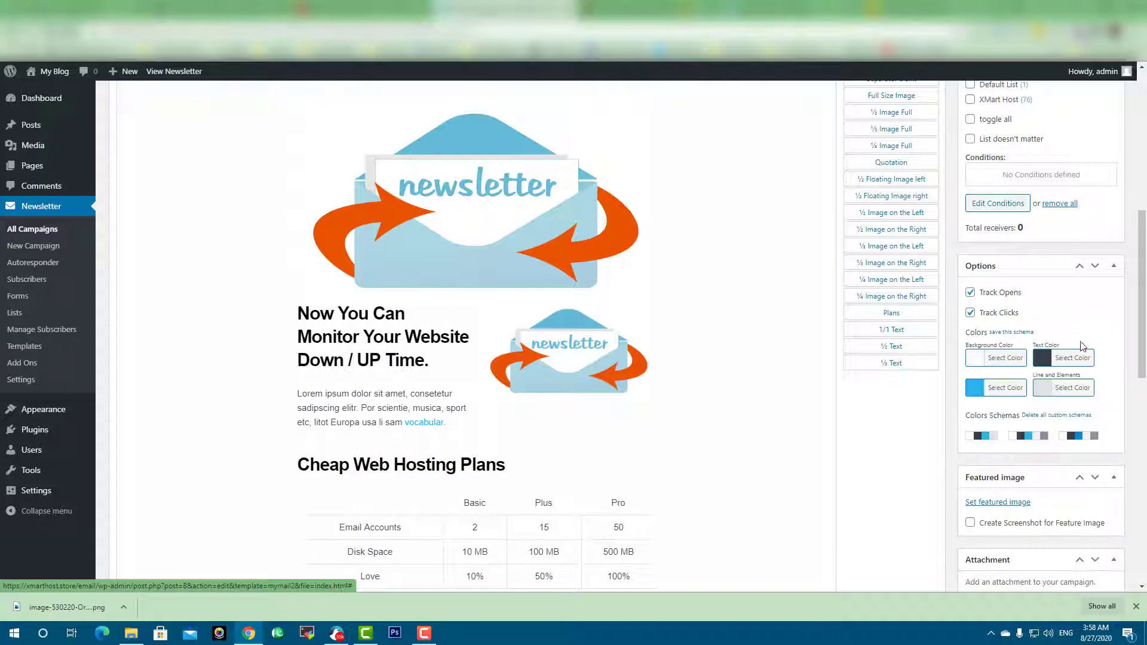
Try a dark blue Line and Elements colour on the campaign, then restore its default colour
{"action": "left_click", "coordinate": [1052, 390]}
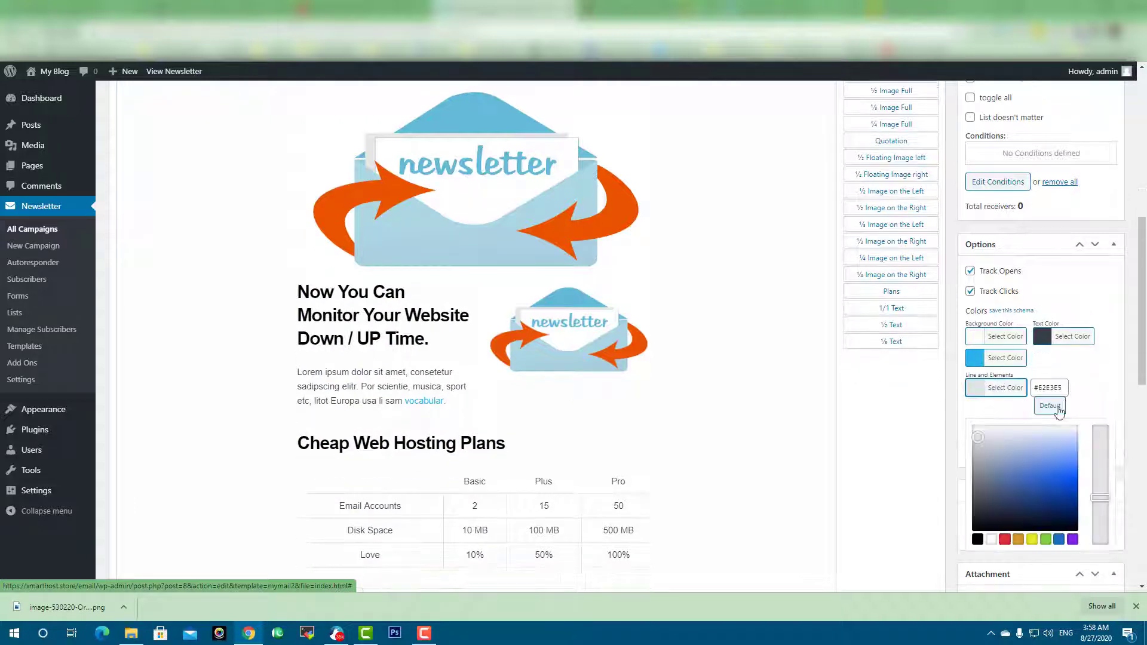
{"action": "mouse_move", "coordinate": [1051, 472]}
{"action": "left_mouse_down"}
{"action": "mouse_move", "coordinate": [1066, 478]}
{"action": "mouse_move", "coordinate": [1060, 486]}
{"action": "mouse_move", "coordinate": [1044, 476]}
{"action": "left_mouse_up"}
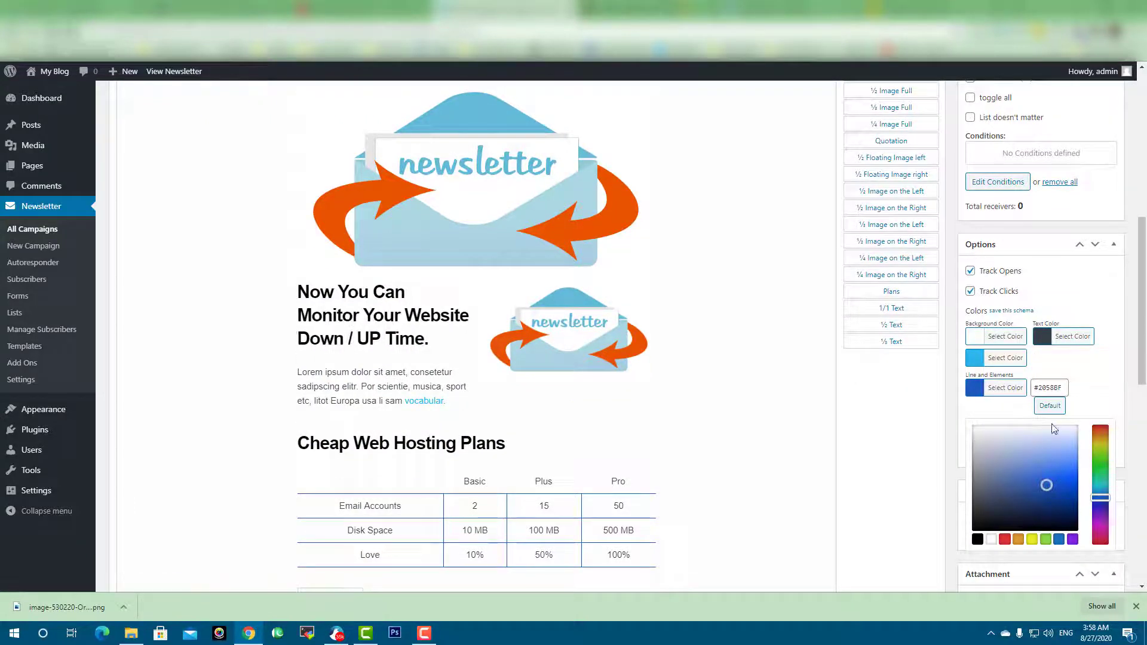
{"action": "left_click", "coordinate": [1051, 406]}
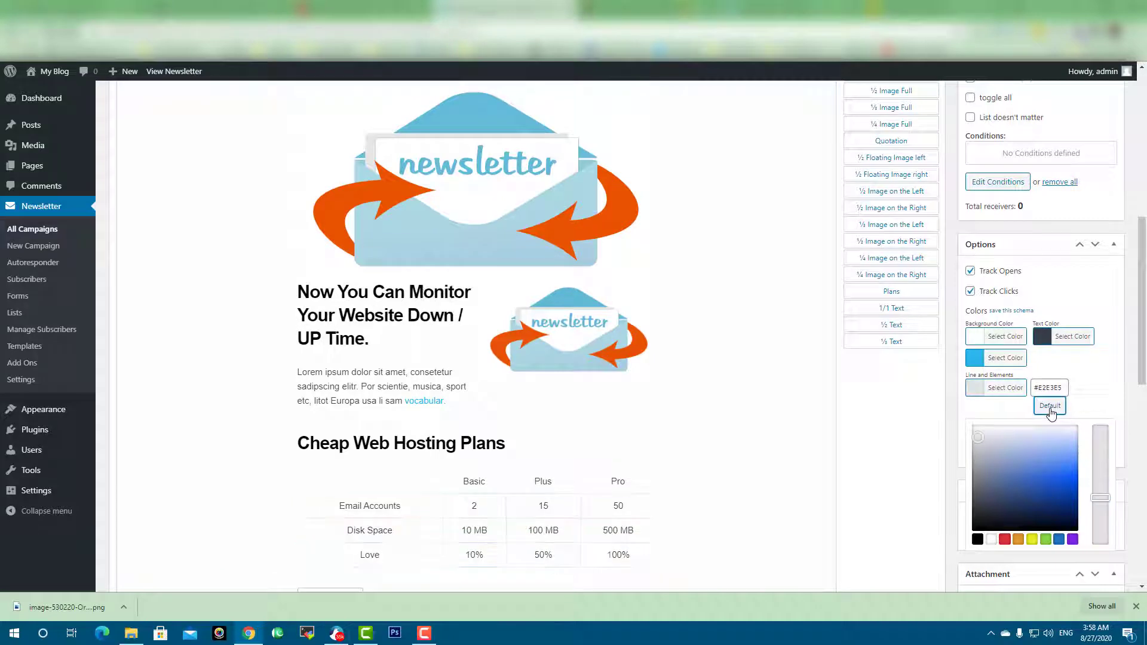
{"action": "left_click", "coordinate": [1100, 371]}
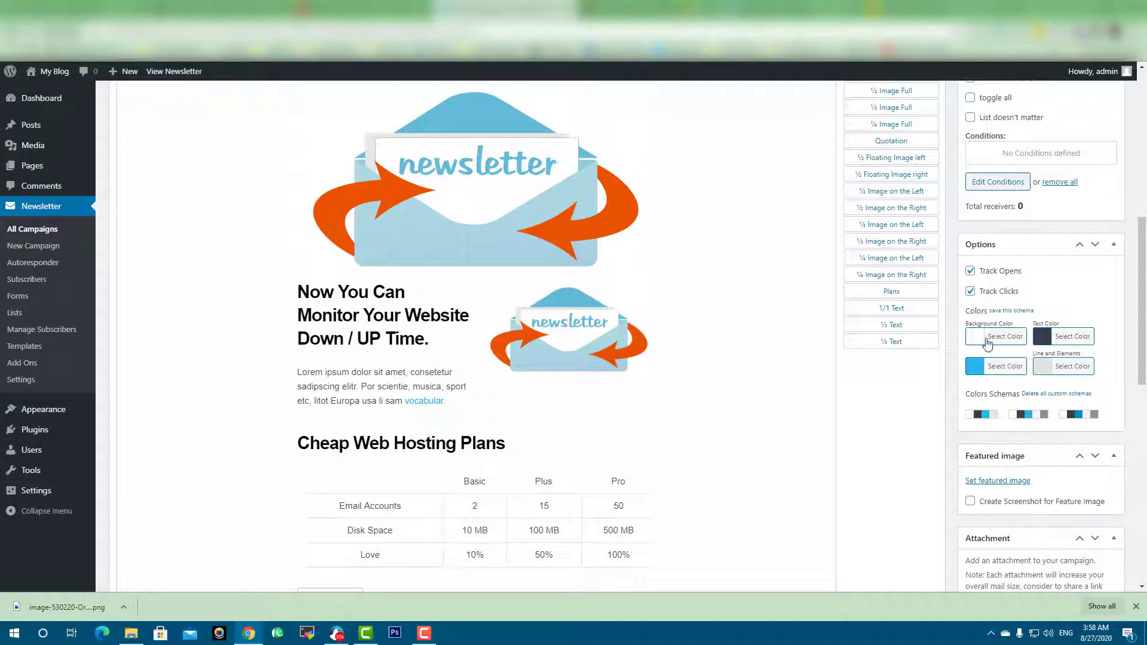
Look through the newsletter from header to footer and run a spam score check on the campaign
{"action": "scroll", "coordinate": [1001, 474], "scroll_direction": "down", "scroll_amount": 10}
{"action": "scroll", "coordinate": [1133, 485], "scroll_direction": "up", "scroll_amount": 15}
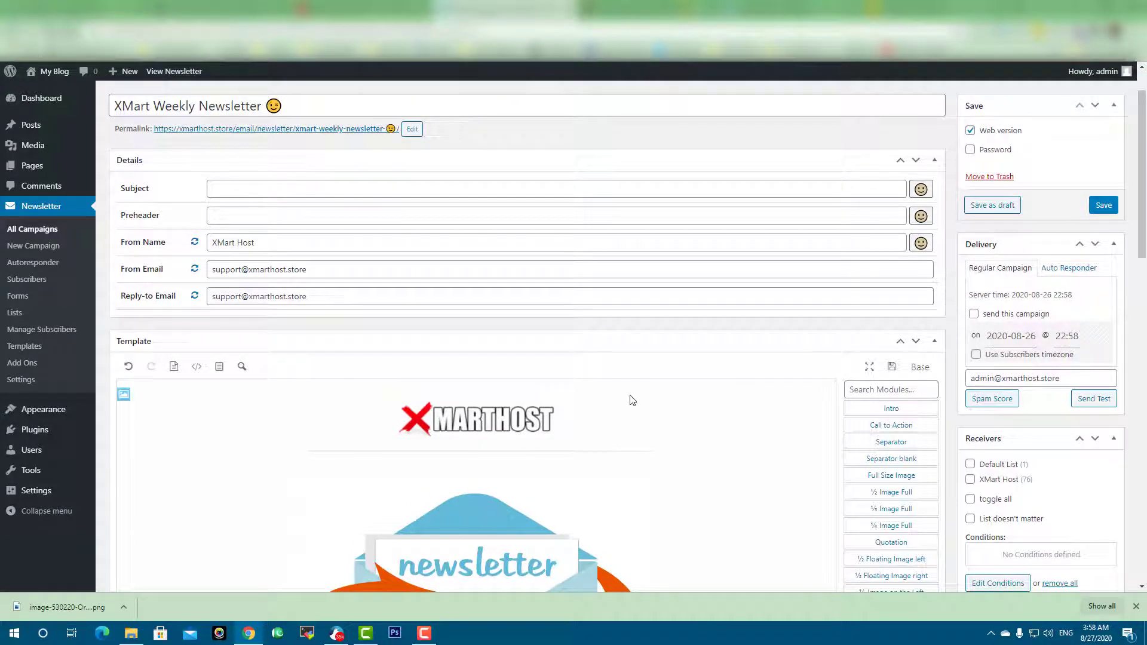
{"action": "scroll", "coordinate": [657, 406], "scroll_direction": "down", "scroll_amount": 4}
{"action": "scroll", "coordinate": [657, 400], "scroll_direction": "down", "scroll_amount": 11}
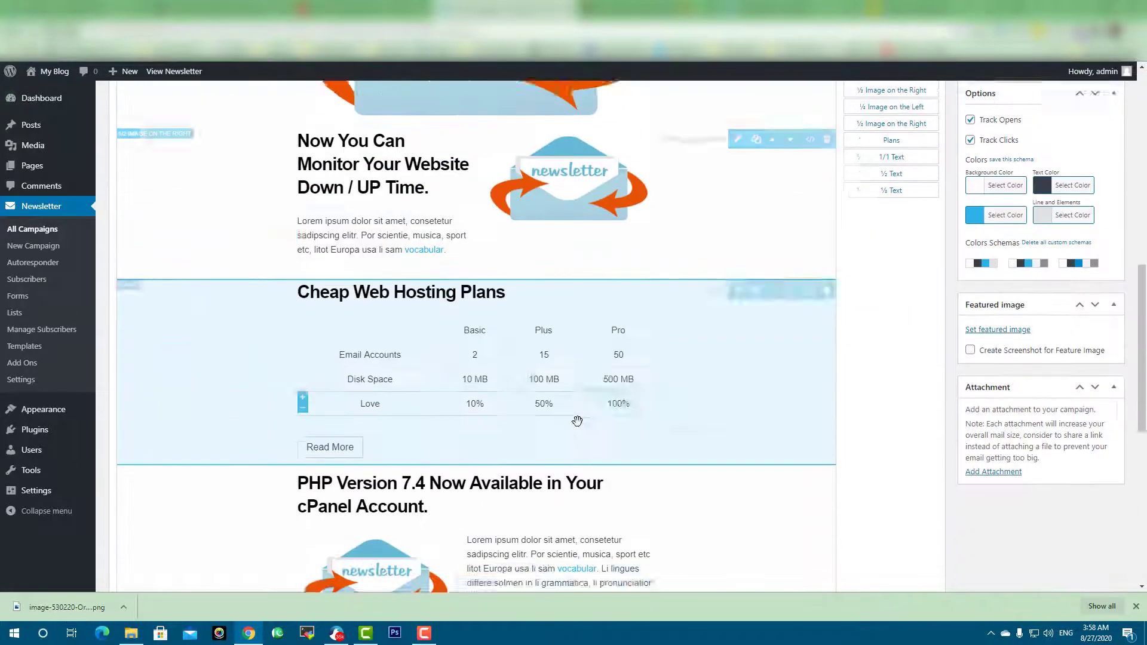
{"action": "scroll", "coordinate": [532, 429], "scroll_direction": "down", "scroll_amount": 3}
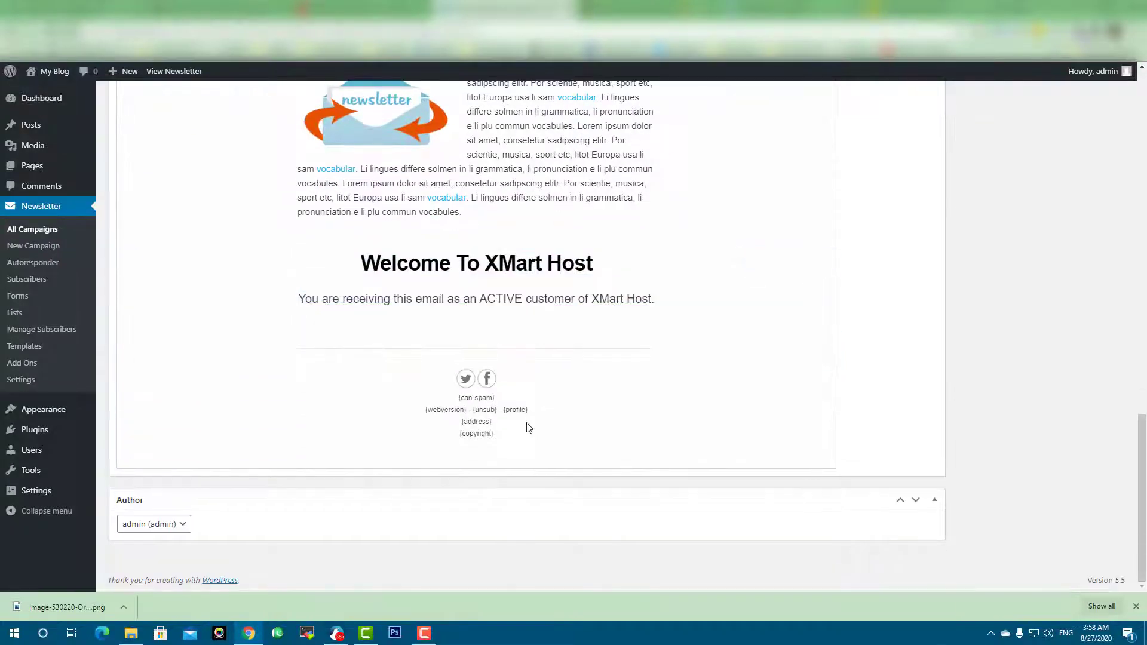
{"action": "scroll", "coordinate": [532, 429], "scroll_direction": "up", "scroll_amount": 15}
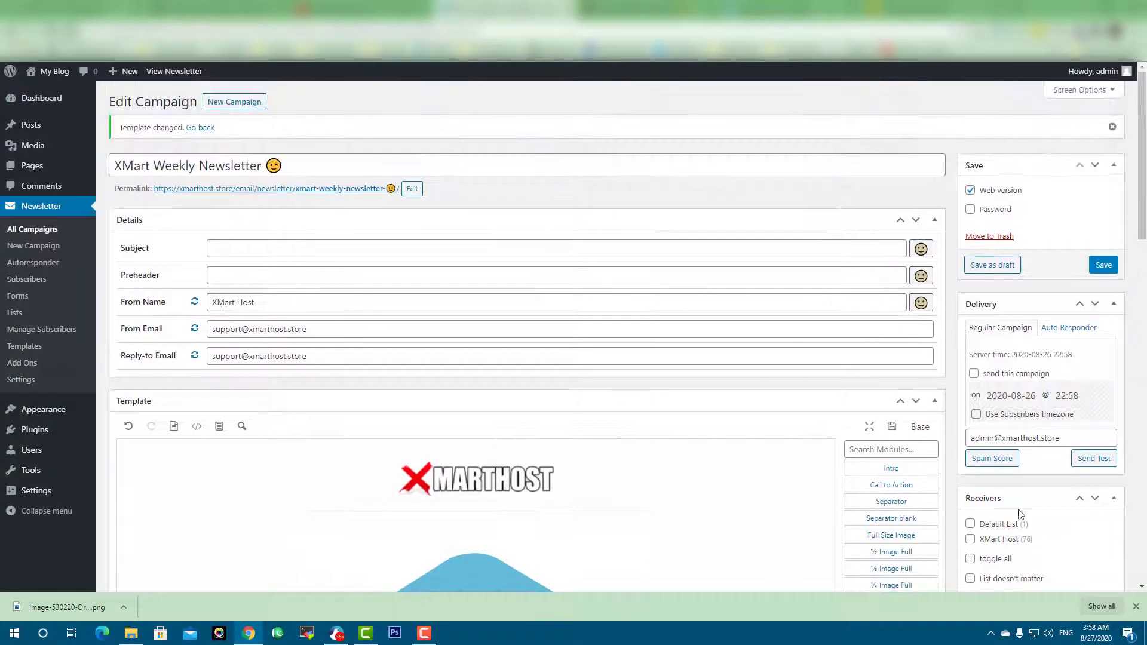
{"action": "left_click", "coordinate": [993, 460]}
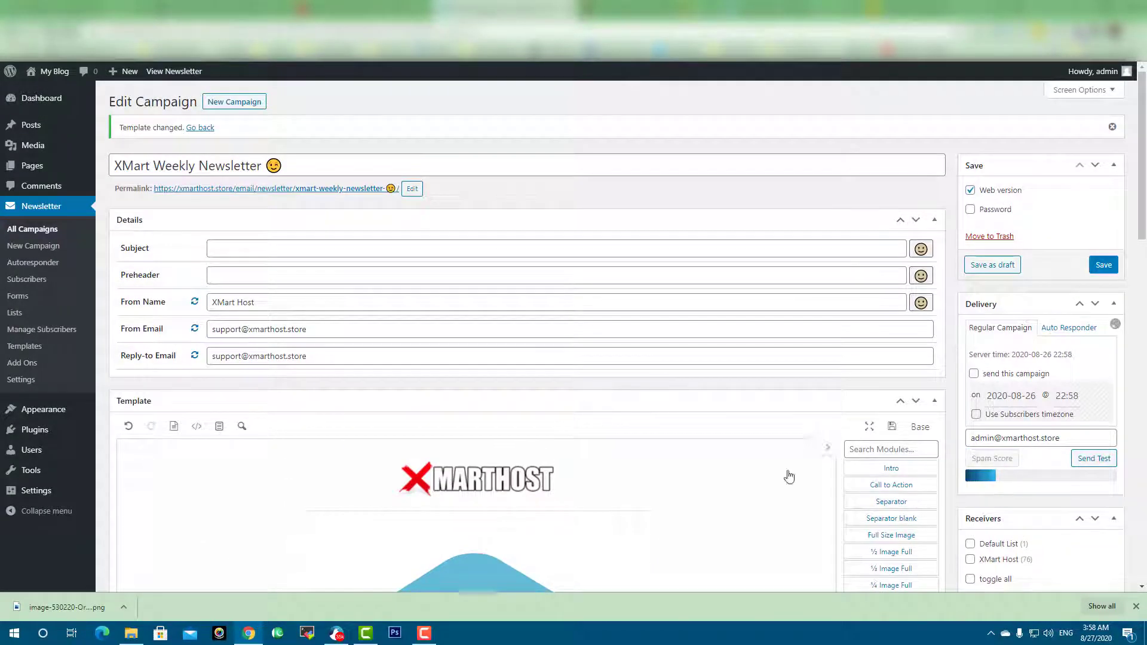
{"action": "scroll", "coordinate": [788, 477], "scroll_direction": "down", "scroll_amount": 3}
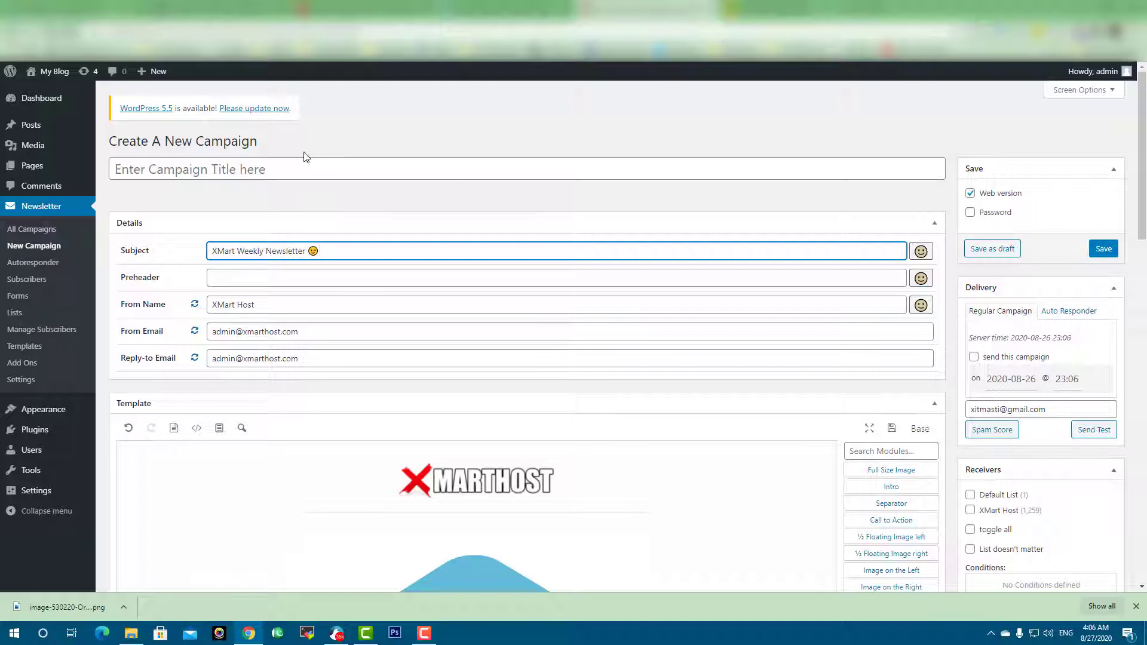
Paste "XMart Weekly Newsletter 😉" as the new campaign's title and save the campaign
{"action": "right_click", "coordinate": [300, 171]}
{"action": "left_click", "coordinate": [328, 269]}
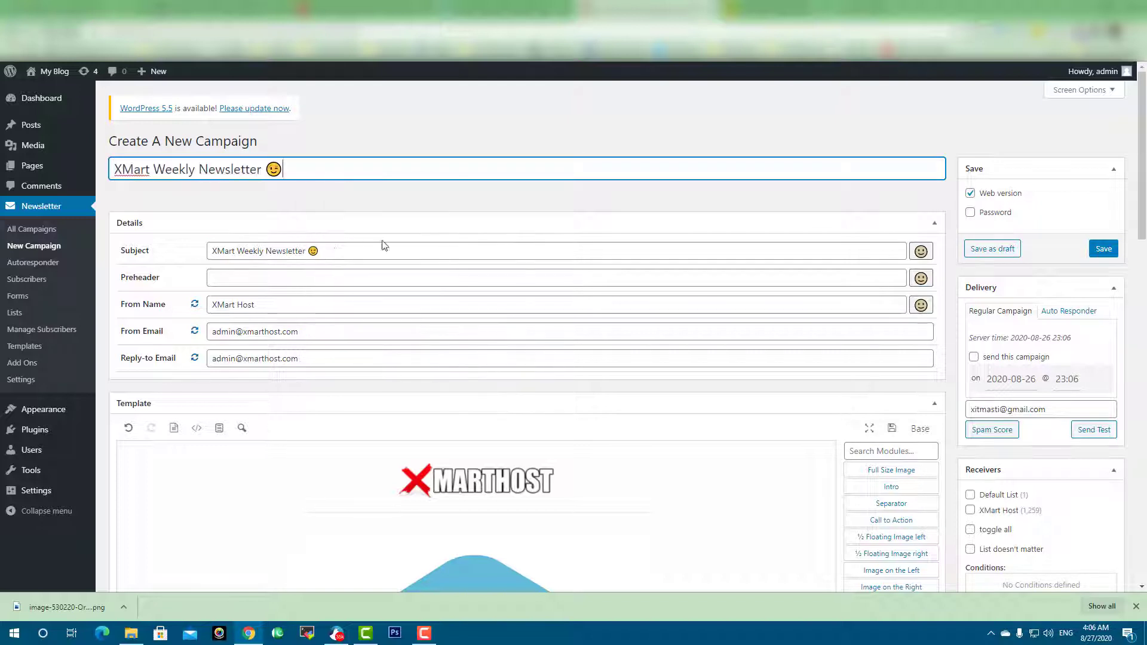
{"action": "left_click", "coordinate": [1102, 267]}
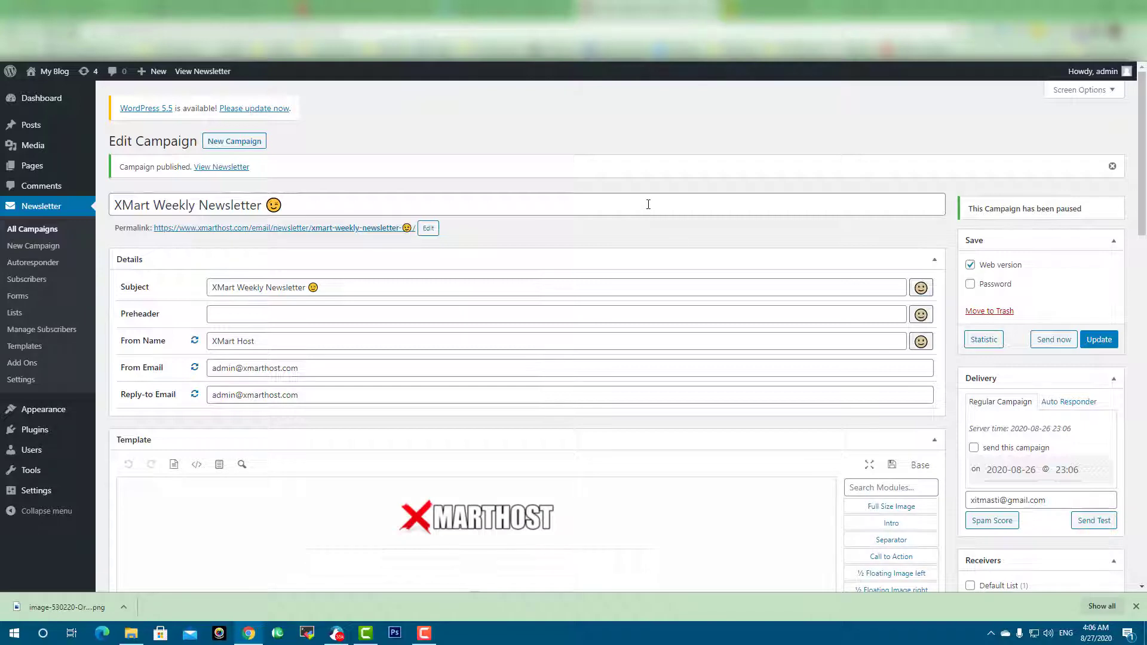
Examine the saved campaign's details and template down to the footer, and open the template's HTML code
{"action": "scroll", "coordinate": [745, 242], "scroll_direction": "down", "scroll_amount": 5}
{"action": "scroll", "coordinate": [747, 240], "scroll_direction": "up", "scroll_amount": 5}
{"action": "scroll", "coordinate": [322, 390], "scroll_direction": "down", "scroll_amount": 4}
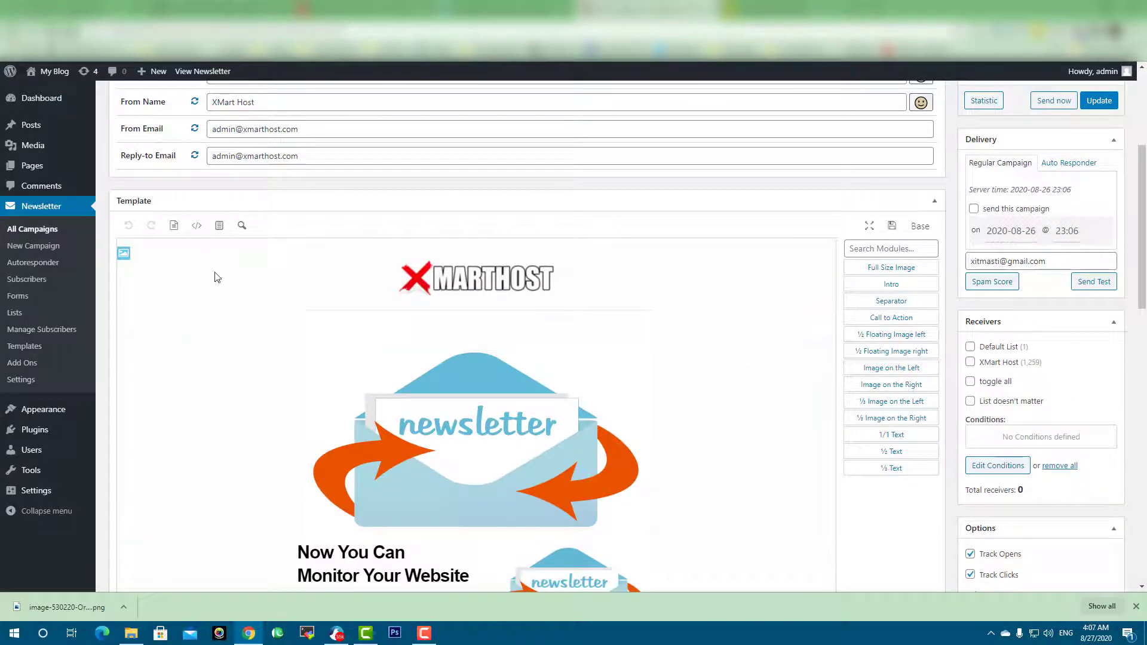
{"action": "scroll", "coordinate": [387, 371], "scroll_direction": "down", "scroll_amount": 4}
{"action": "scroll", "coordinate": [388, 368], "scroll_direction": "down", "scroll_amount": 10}
{"action": "scroll", "coordinate": [388, 365], "scroll_direction": "up", "scroll_amount": 9}
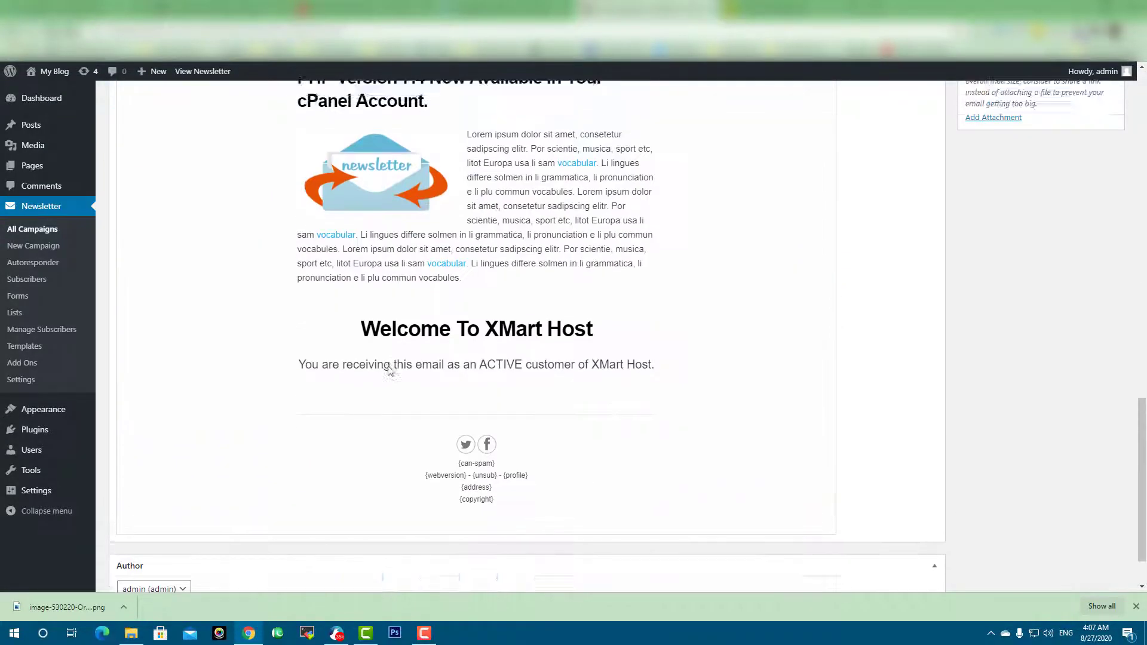
{"action": "scroll", "coordinate": [387, 363], "scroll_direction": "up", "scroll_amount": 6}
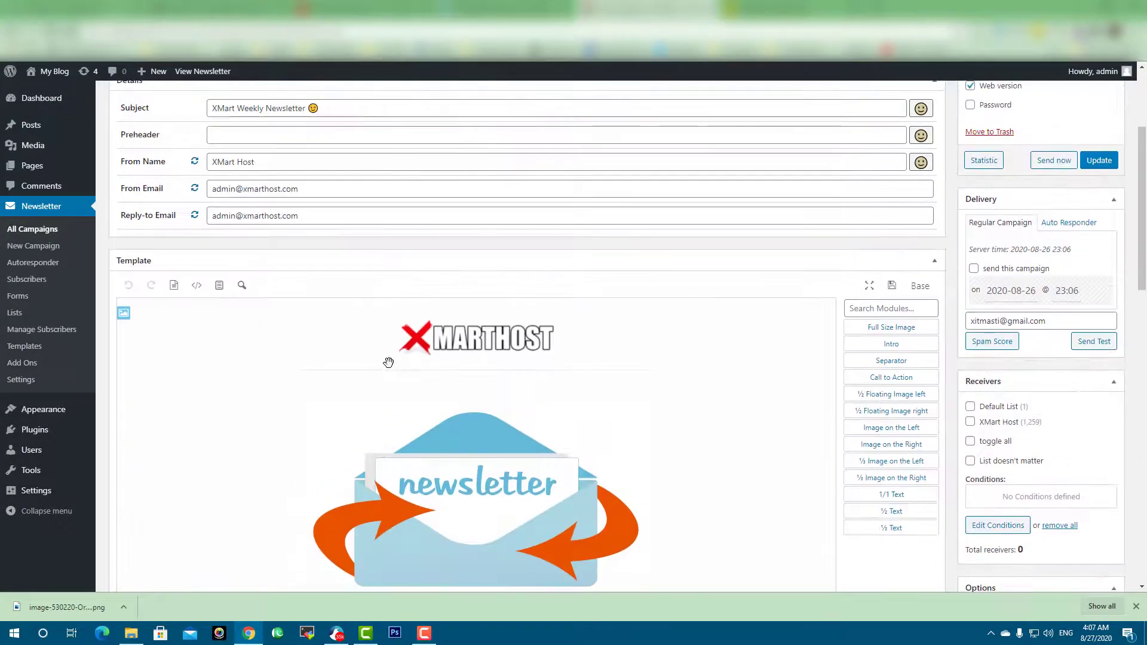
{"action": "left_click", "coordinate": [195, 286]}
Run a spam score check on the saved XMart Weekly Newsletter campaign
{"action": "scroll", "coordinate": [1009, 362], "scroll_direction": "up", "scroll_amount": 1}
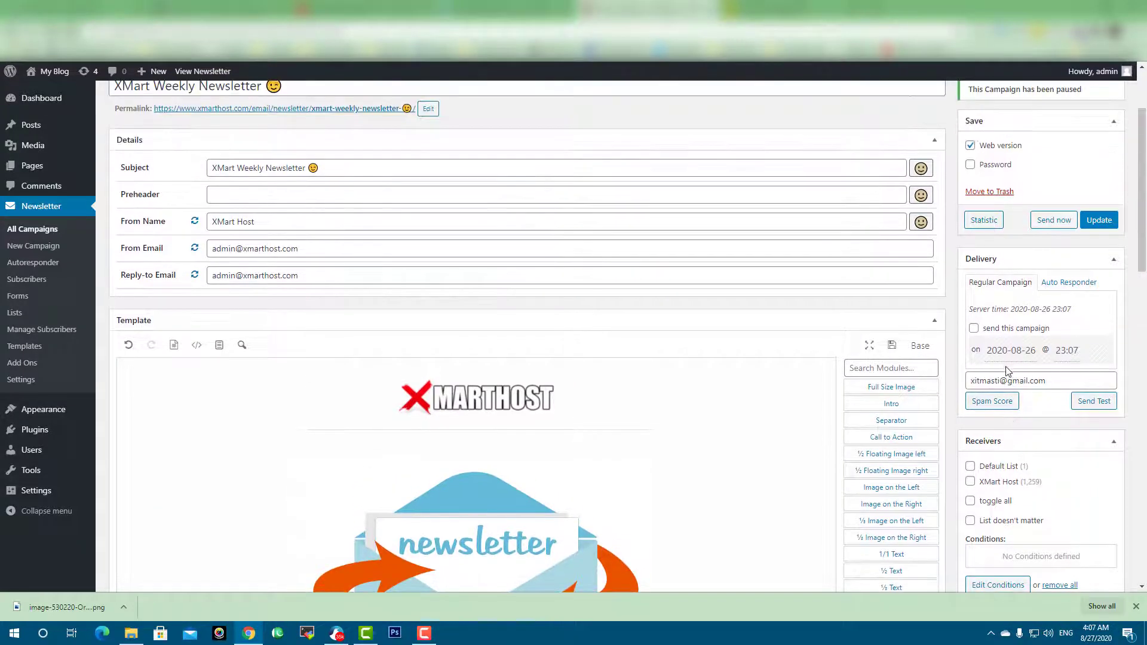
{"action": "left_click", "coordinate": [995, 402]}
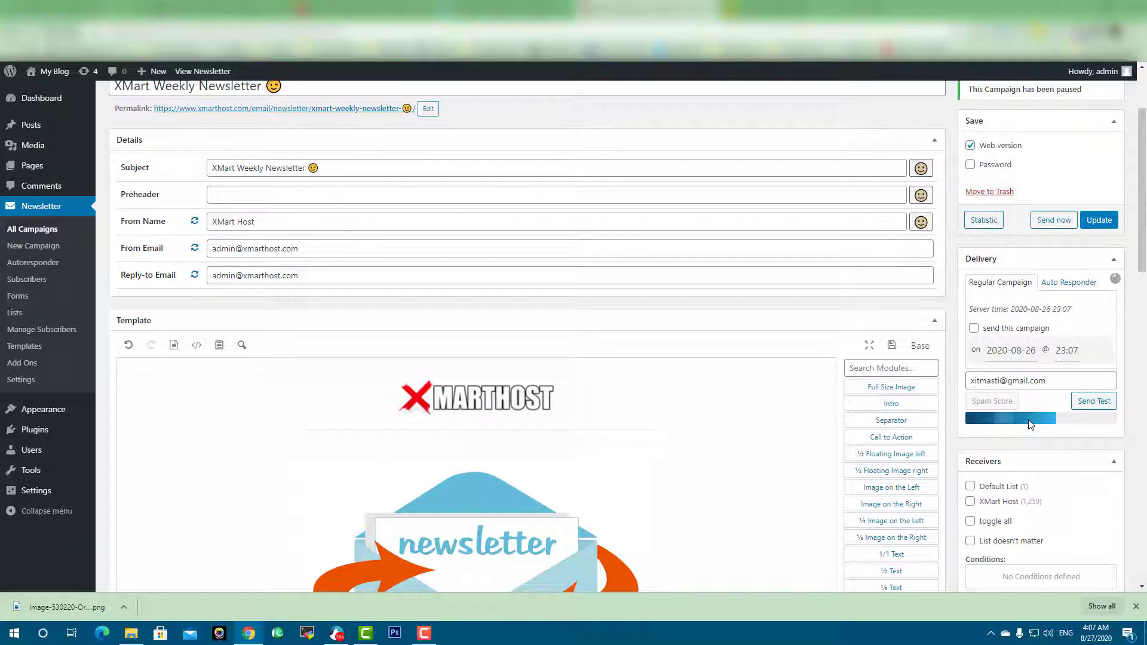
{"action": "scroll", "coordinate": [1028, 425], "scroll_direction": "up", "scroll_amount": 2}
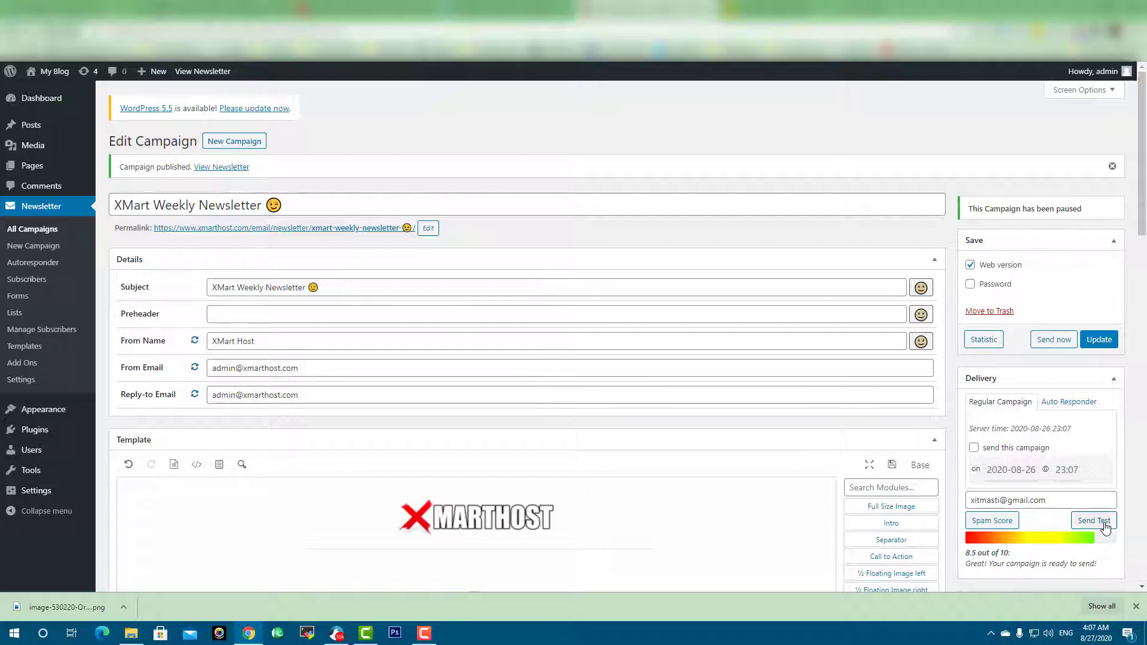
Review the newsletter content once more and send a test email of the campaign to the entered test address
{"action": "scroll", "coordinate": [697, 442], "scroll_direction": "down", "scroll_amount": 3}
{"action": "scroll", "coordinate": [708, 457], "scroll_direction": "up", "scroll_amount": 2}
{"action": "scroll", "coordinate": [708, 457], "scroll_direction": "down", "scroll_amount": 6}
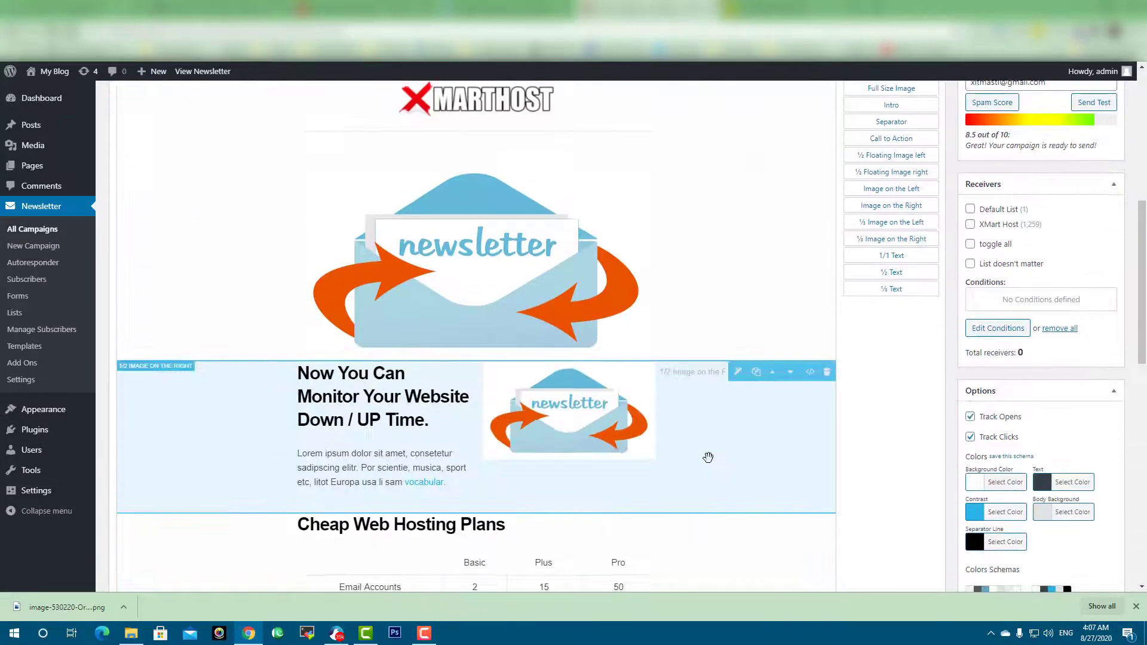
{"action": "scroll", "coordinate": [707, 455], "scroll_direction": "down", "scroll_amount": 5}
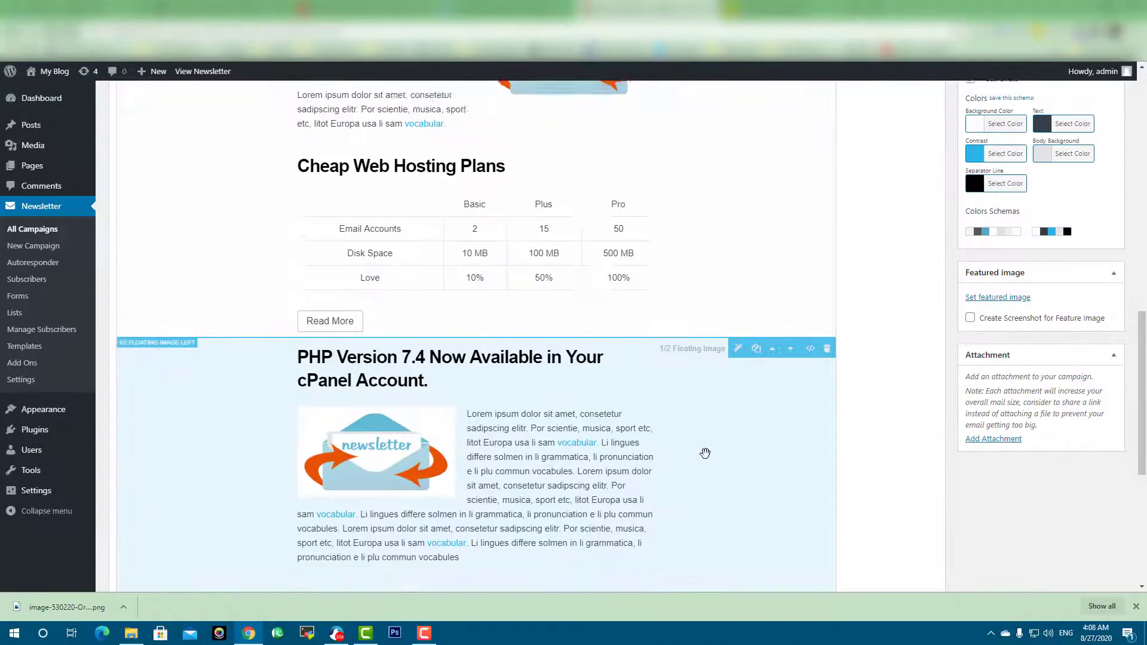
{"action": "scroll", "coordinate": [708, 457], "scroll_direction": "down", "scroll_amount": 4}
{"action": "scroll", "coordinate": [709, 454], "scroll_direction": "up", "scroll_amount": 15}
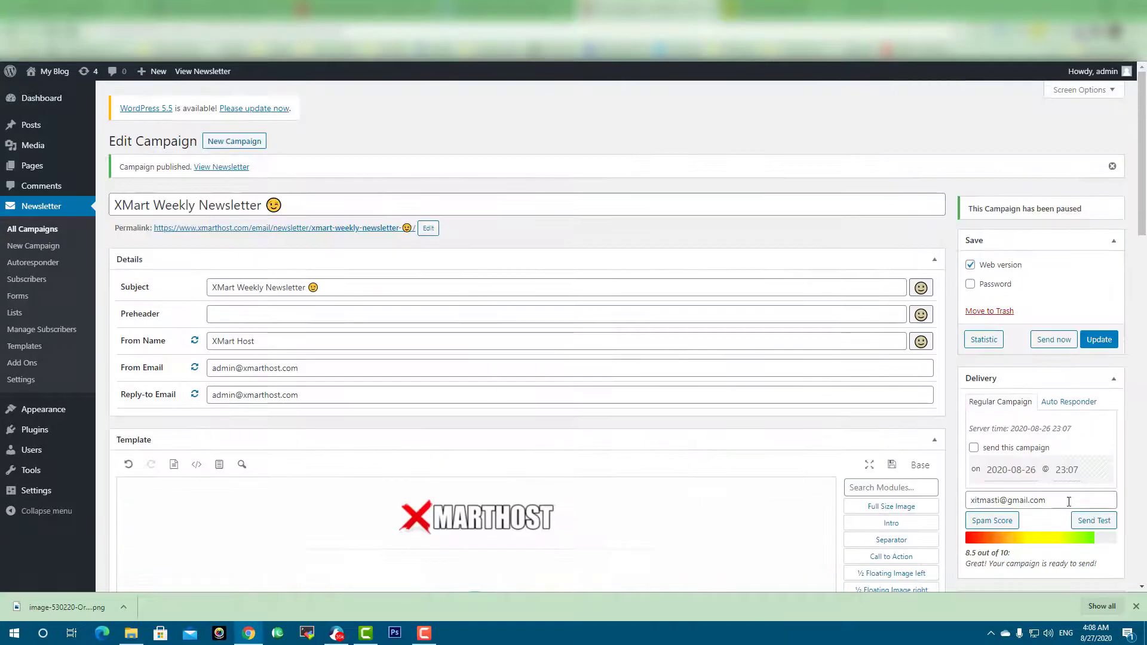
{"action": "left_click", "coordinate": [1096, 522]}
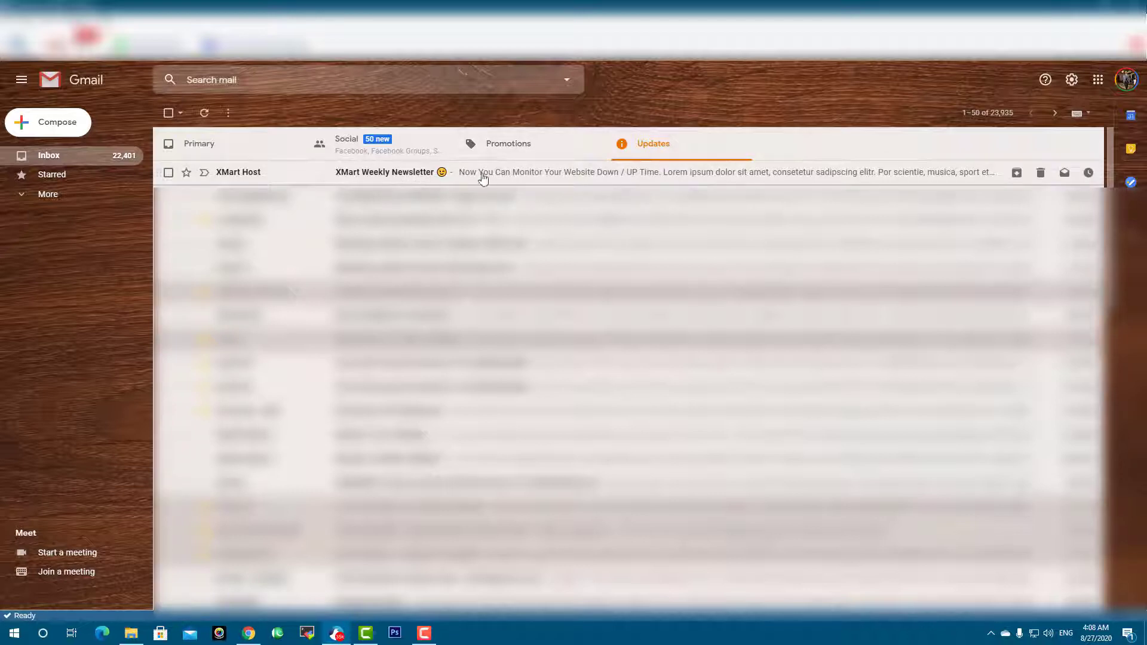
In Gmail, open the received XMart Weekly Newsletter email and read it through to the footer
{"action": "left_click", "coordinate": [585, 171]}
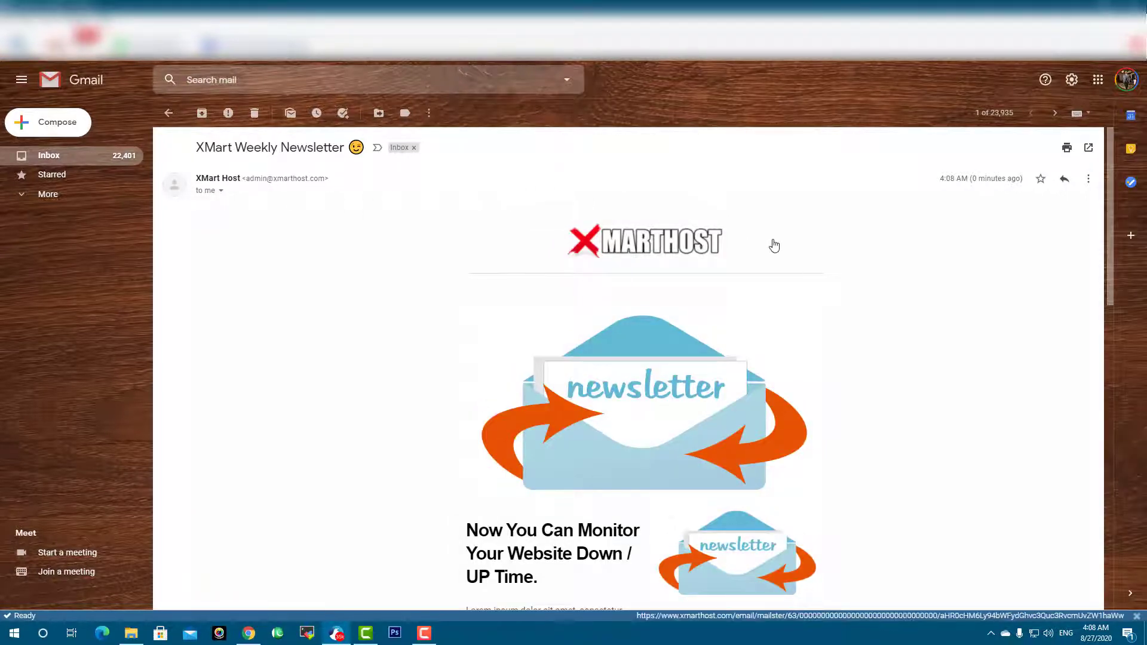
{"action": "scroll", "coordinate": [773, 245], "scroll_direction": "down", "scroll_amount": 5}
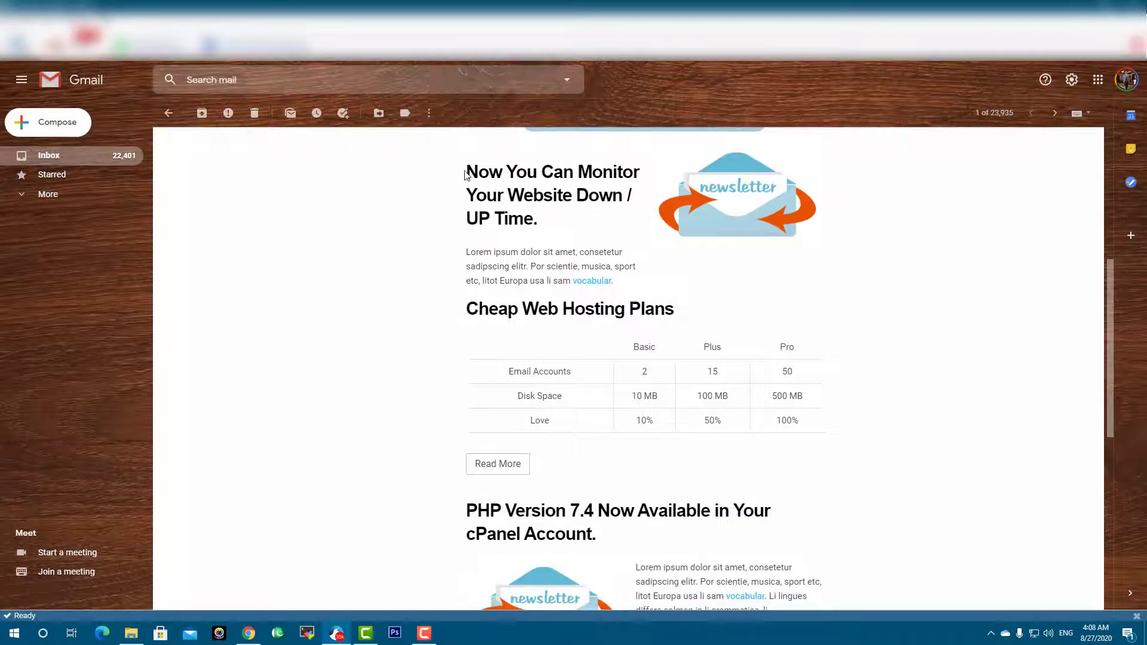
{"action": "left_click_drag", "start_coordinate": [465, 175], "coordinate": [768, 464]}
{"action": "left_click", "coordinate": [888, 385]}
{"action": "scroll", "coordinate": [883, 372], "scroll_direction": "down", "scroll_amount": 5}
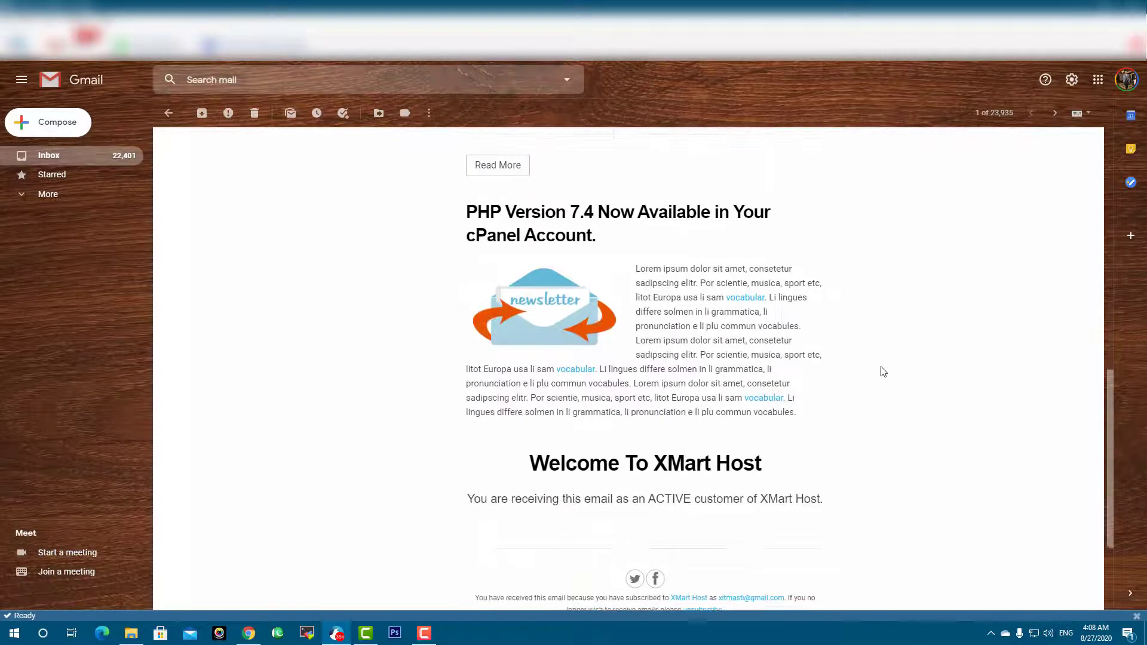
{"action": "scroll", "coordinate": [883, 372], "scroll_direction": "down", "scroll_amount": 3}
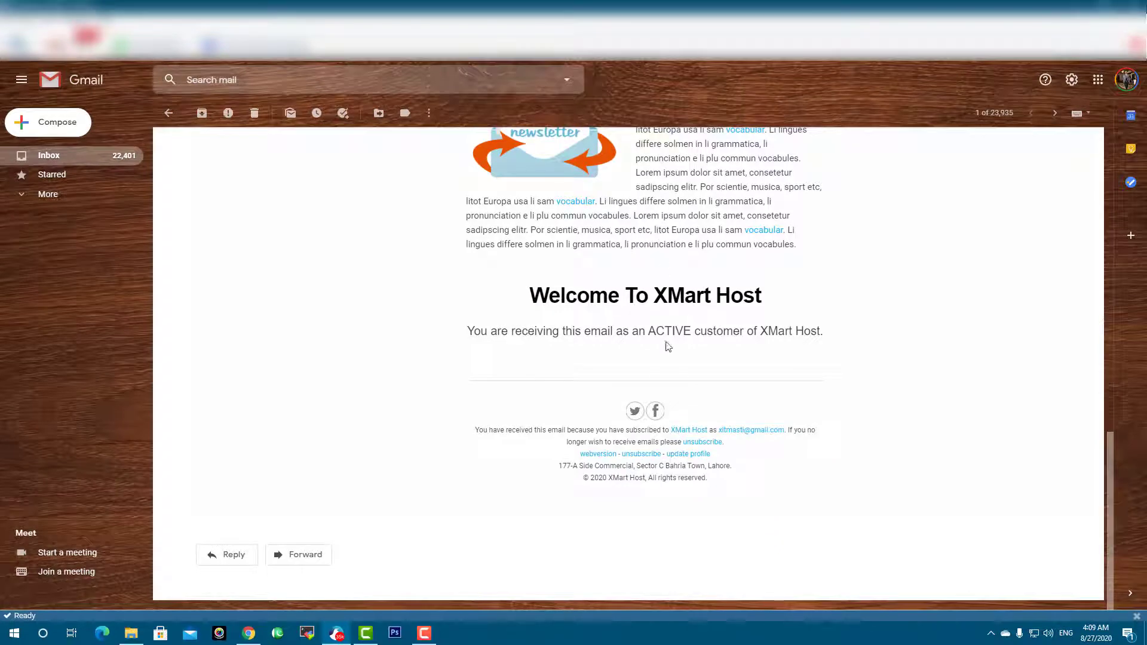
{"action": "scroll", "coordinate": [777, 389], "scroll_direction": "up", "scroll_amount": 15}
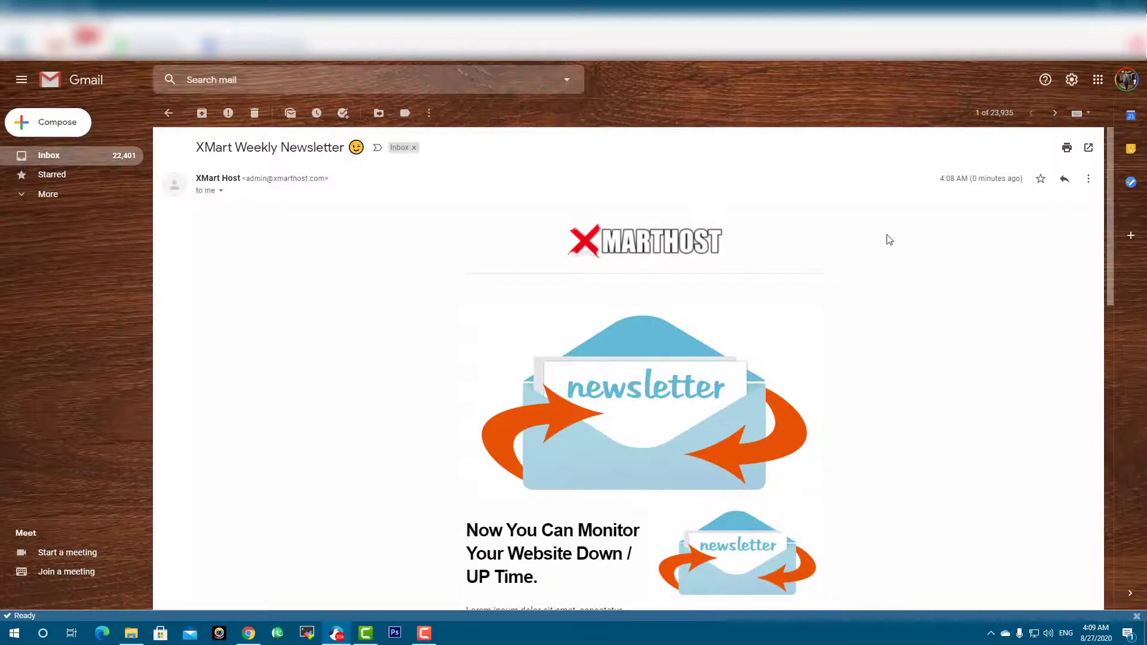
Inspect the received email's sender, reply-to, signing and security details, then view its footer again
{"action": "left_click", "coordinate": [220, 191]}
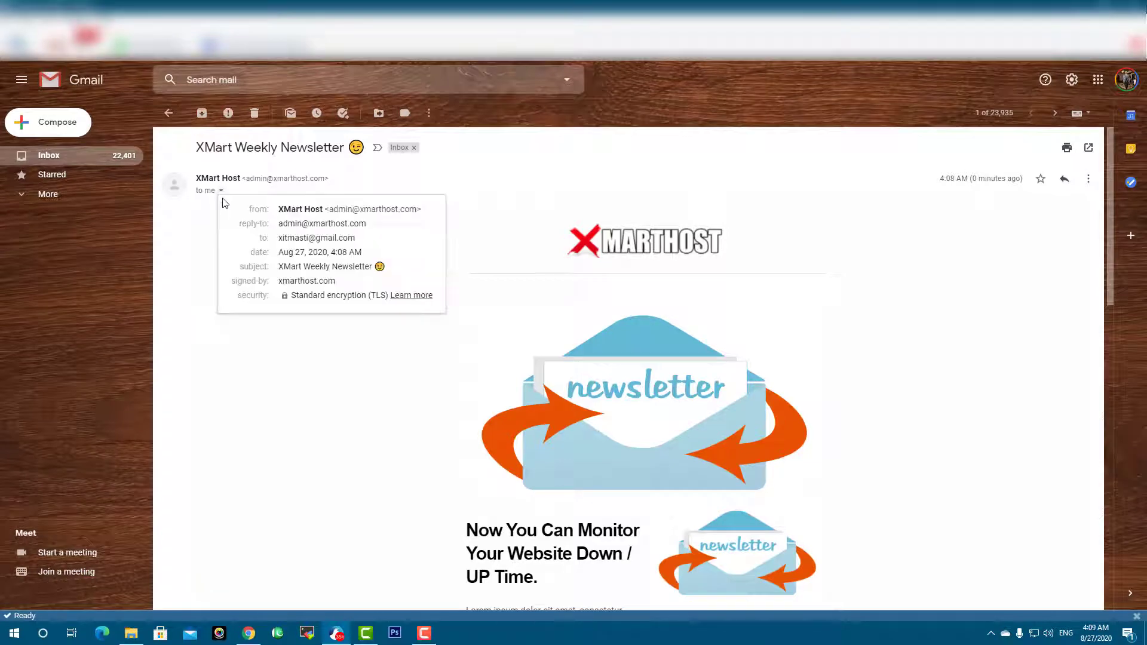
{"action": "left_click_drag", "start_coordinate": [233, 212], "coordinate": [430, 378]}
{"action": "left_click", "coordinate": [201, 273]}
{"action": "scroll", "coordinate": [274, 271], "scroll_direction": "down", "scroll_amount": 13}
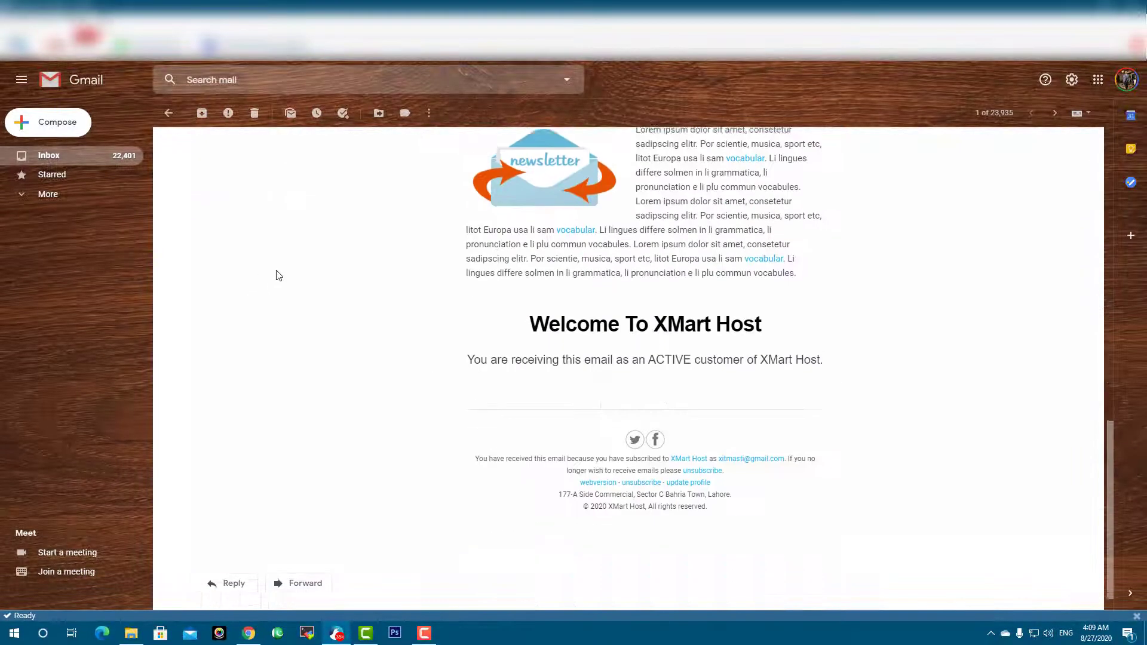
Switch back to the campaign editor in WordPress and view the template and receiver lists
{"action": "left_click", "coordinate": [338, 633]}
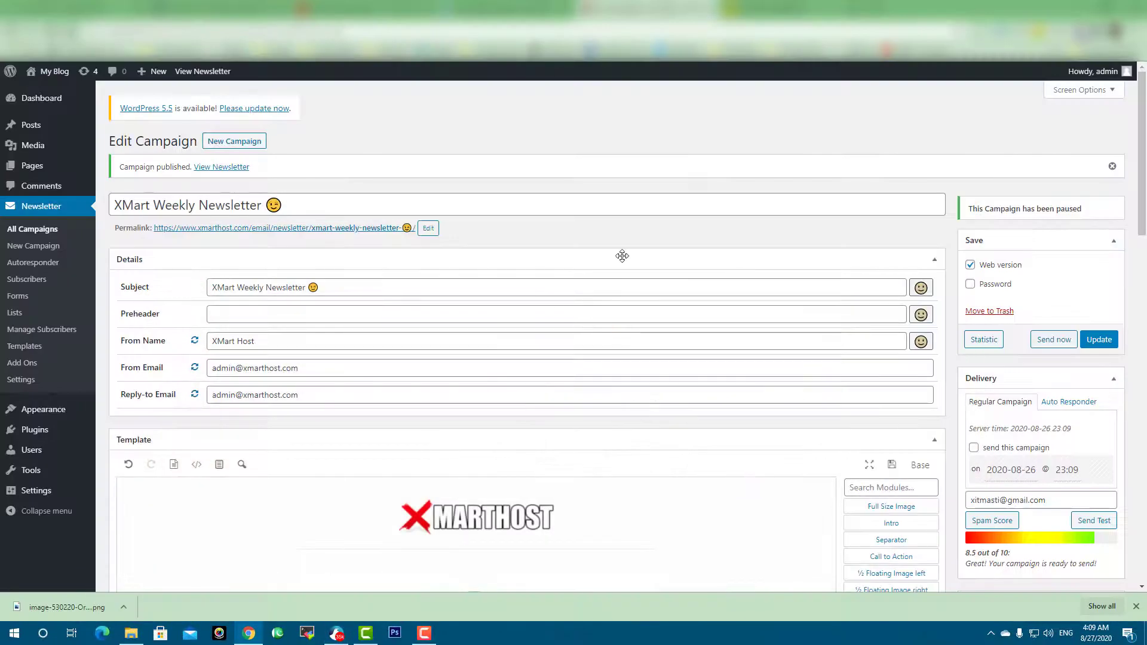
{"action": "scroll", "coordinate": [634, 254], "scroll_direction": "down", "scroll_amount": 4}
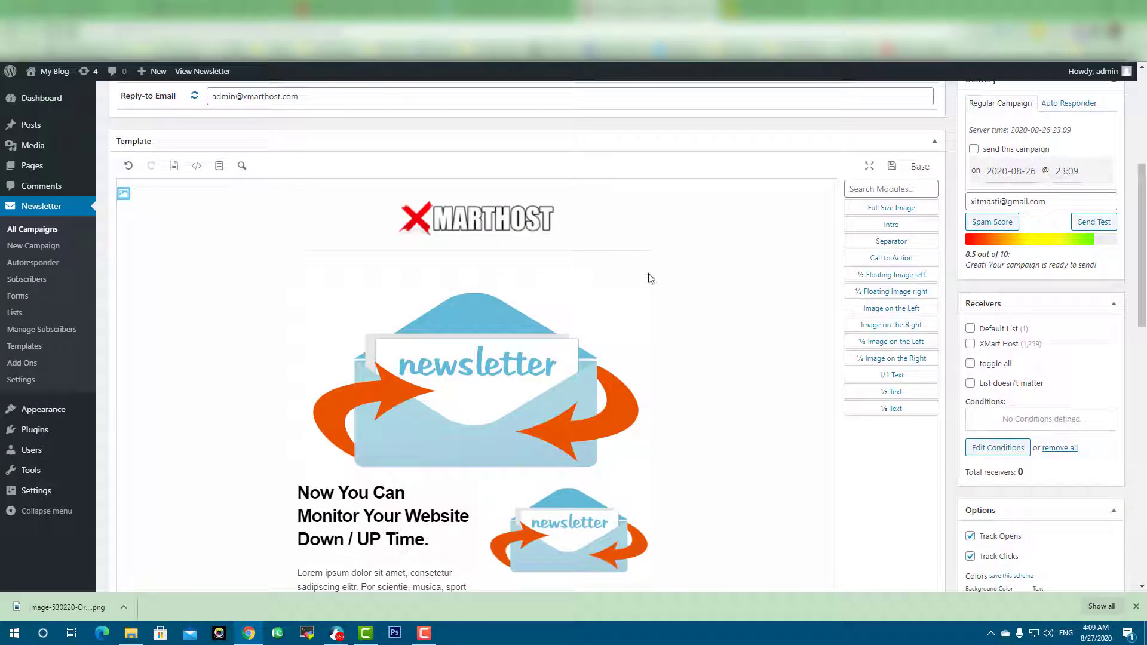
Choose Default List as the campaign's receivers, update the campaign and review the saved delivery and detail settings
{"action": "scroll", "coordinate": [668, 275], "scroll_direction": "up", "scroll_amount": 5}
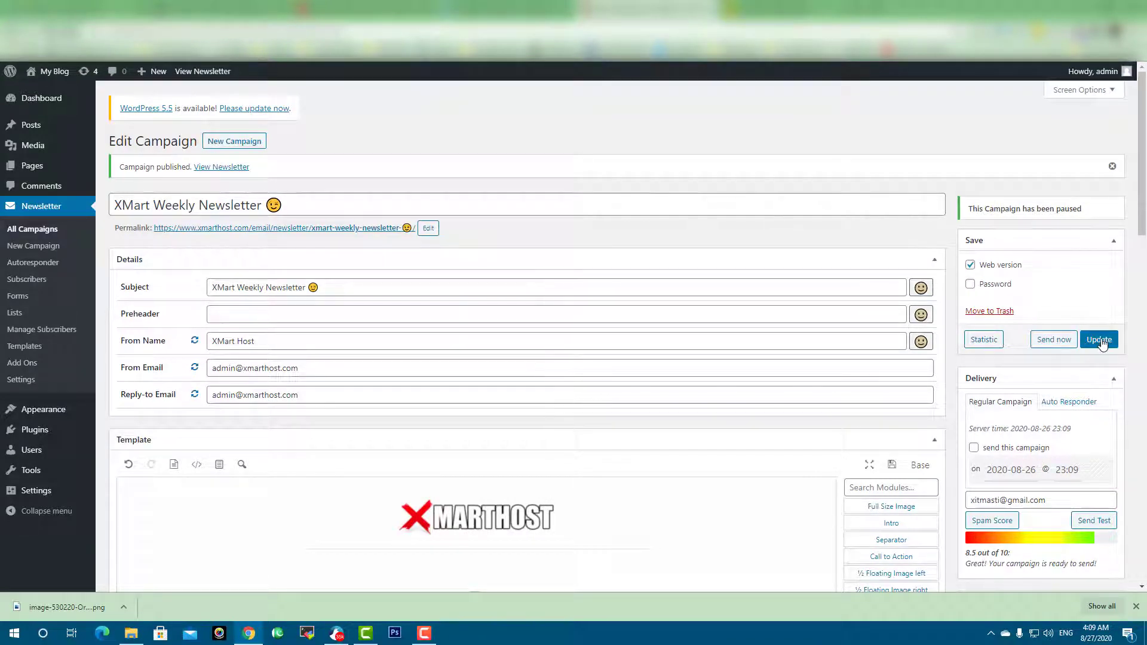
{"action": "scroll", "coordinate": [830, 225], "scroll_direction": "down", "scroll_amount": 5}
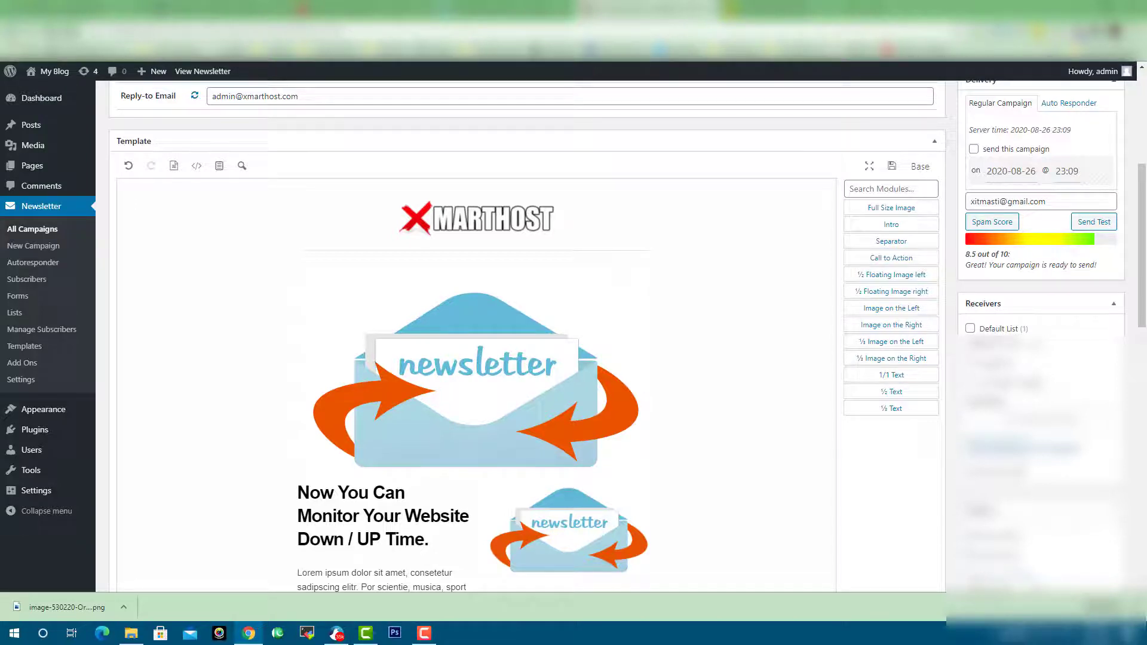
{"action": "left_click", "coordinate": [971, 328]}
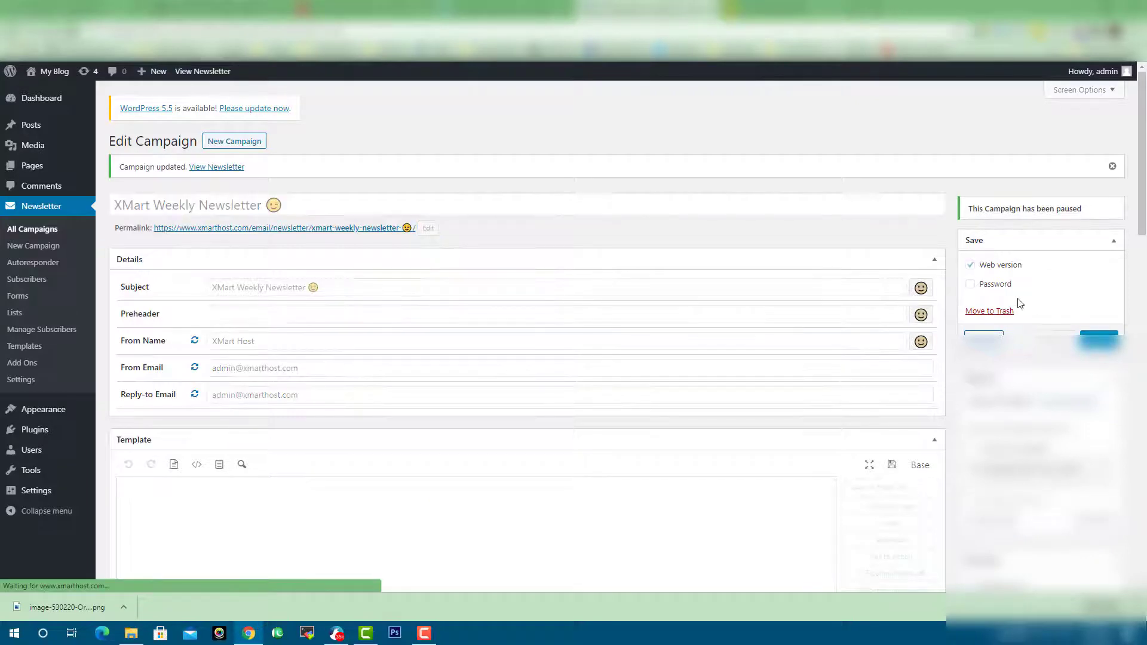
{"action": "scroll", "coordinate": [1018, 303], "scroll_direction": "down", "scroll_amount": 4}
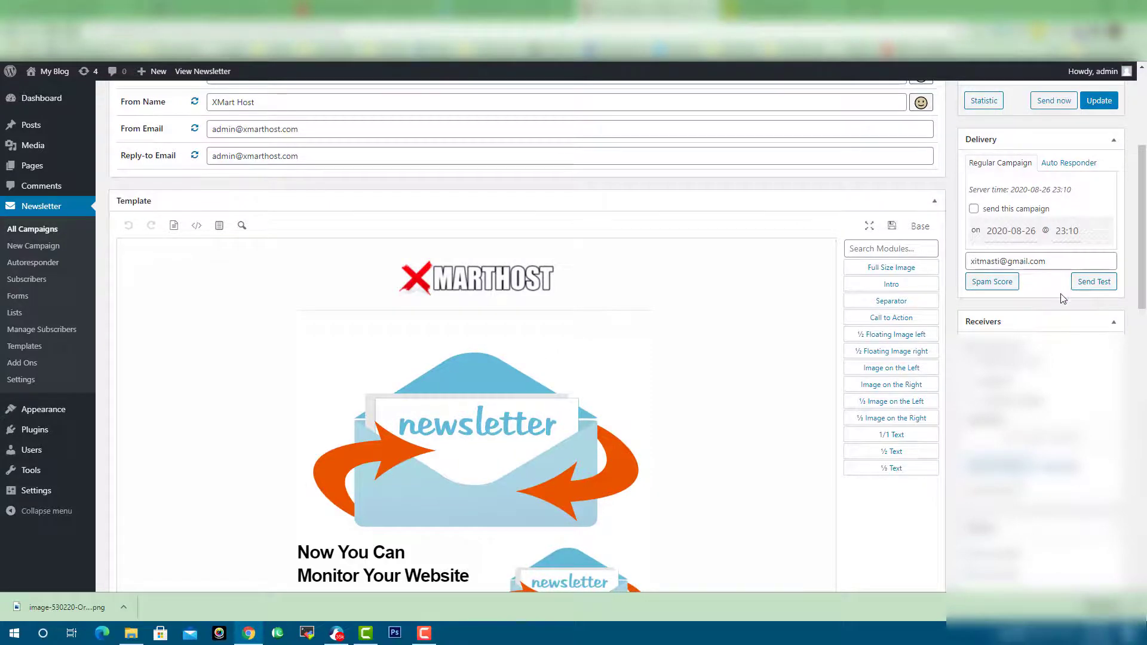
{"action": "scroll", "coordinate": [1063, 299], "scroll_direction": "up", "scroll_amount": 4}
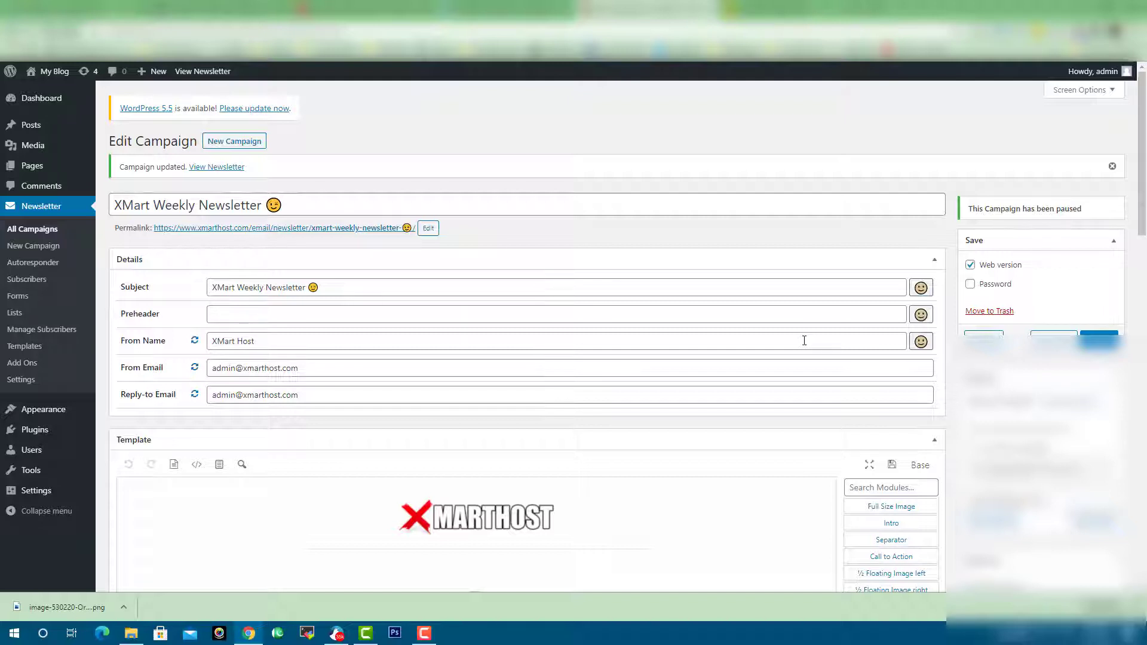
Open the published newsletter's web version in a new browser tab, read it through to the footer, and return to the campaign editor
{"action": "right_click", "coordinate": [235, 168]}
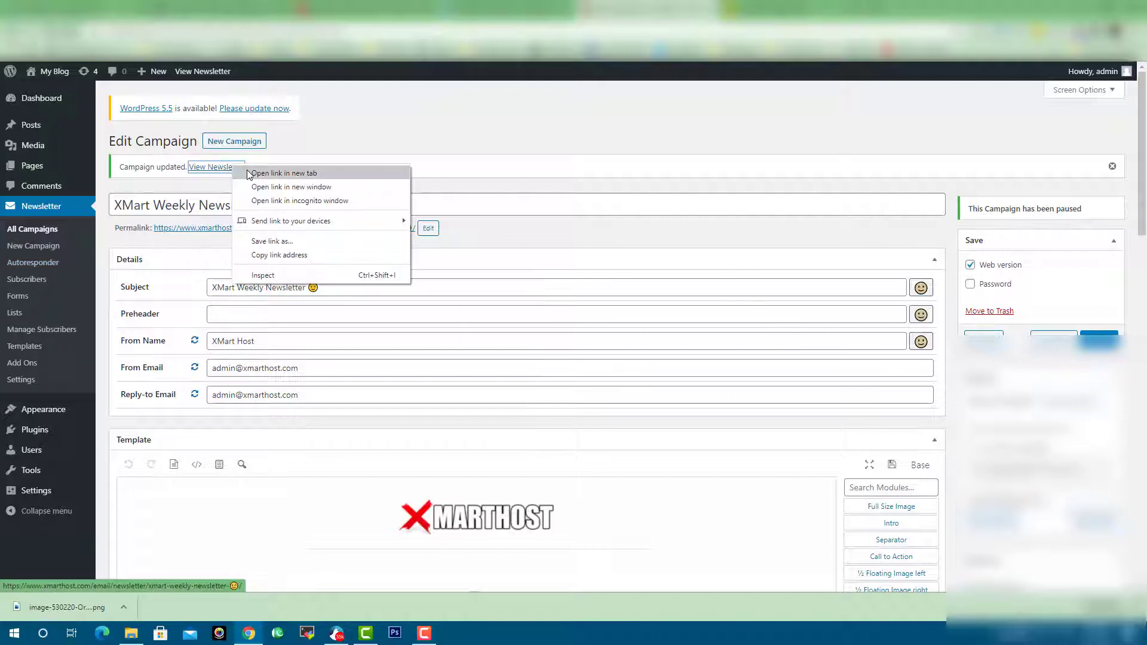
{"action": "left_click", "coordinate": [248, 174]}
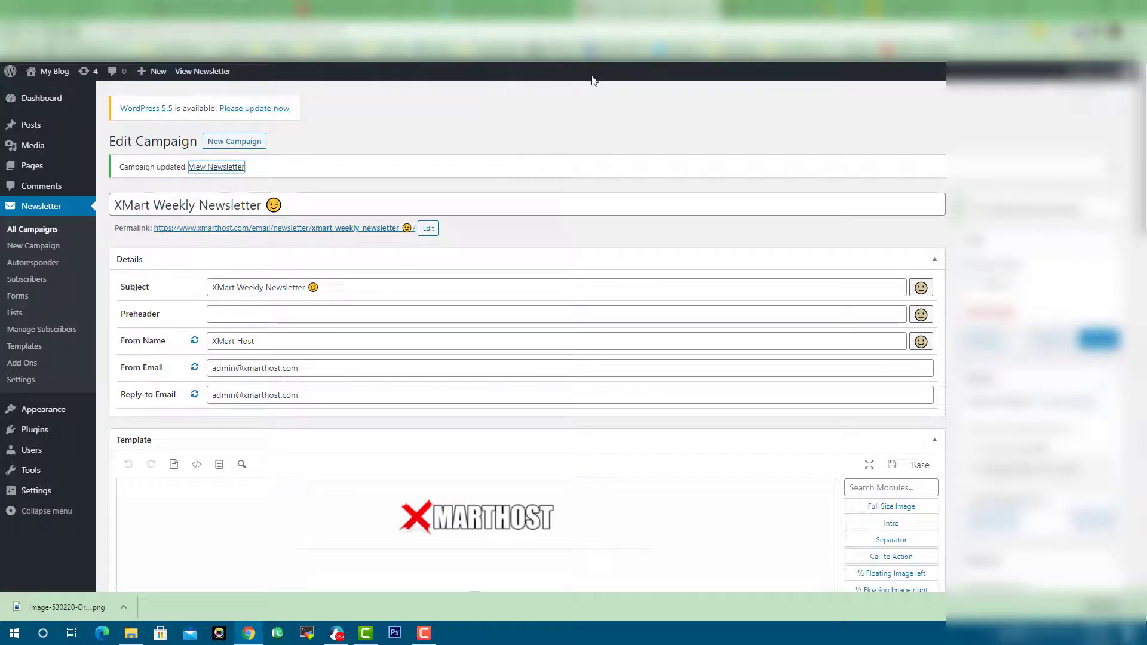
{"action": "left_click", "coordinate": [378, 229]}
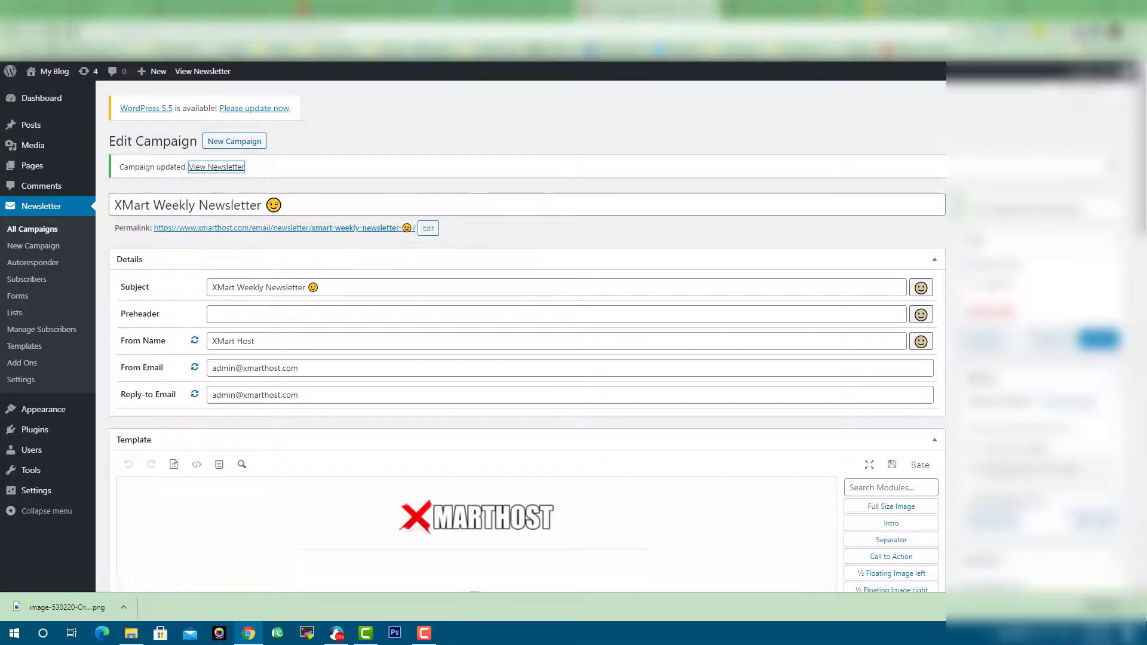
{"action": "scroll", "coordinate": [734, 212], "scroll_direction": "down", "scroll_amount": 10}
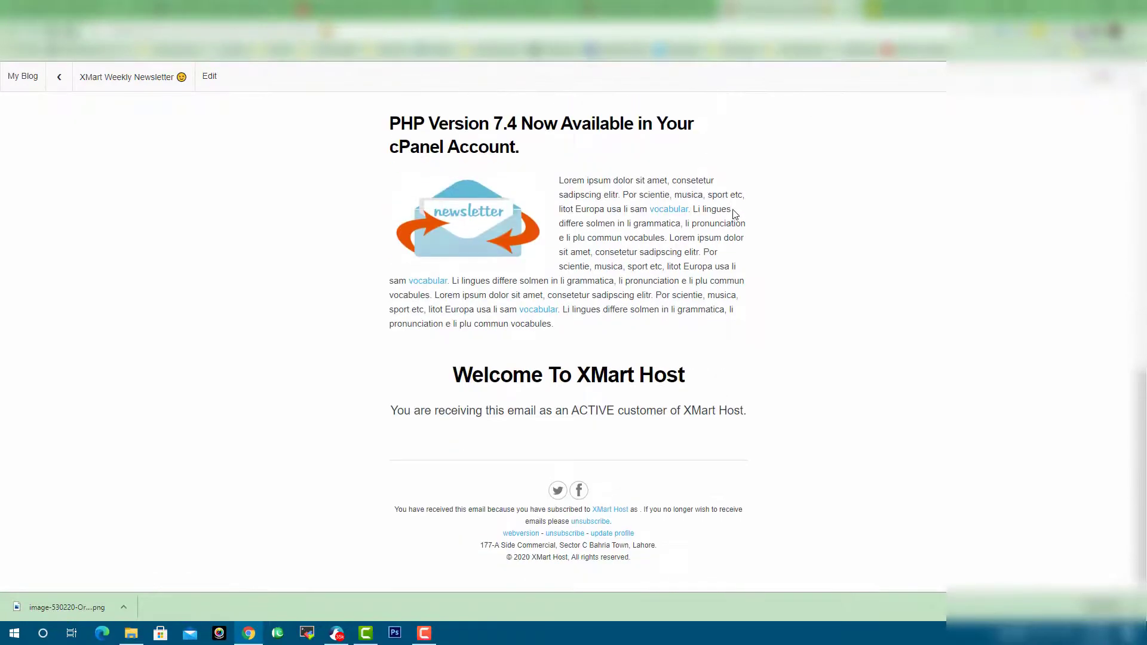
{"action": "scroll", "coordinate": [734, 213], "scroll_direction": "up", "scroll_amount": 10}
{"action": "scroll", "coordinate": [758, 233], "scroll_direction": "down", "scroll_amount": 8}
{"action": "scroll", "coordinate": [768, 244], "scroll_direction": "up", "scroll_amount": 10}
{"action": "key", "text": "alt+Left"}
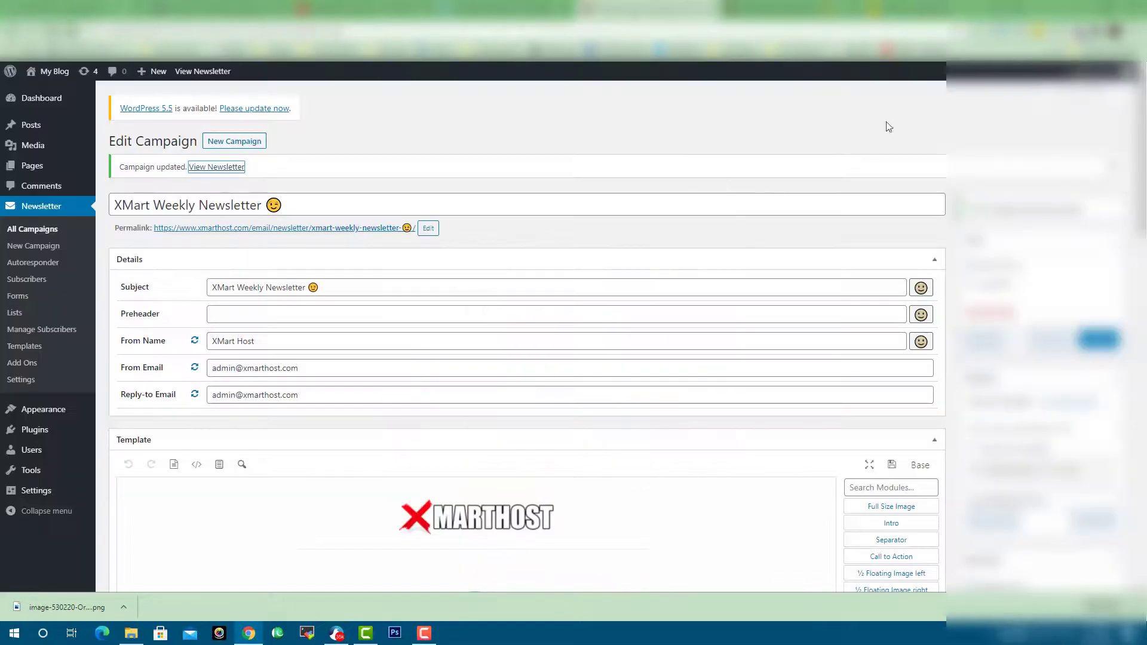
Switch to the XMart Host website home page and enlarge its browser zoom to 125%
{"action": "left_click", "coordinate": [220, 9]}
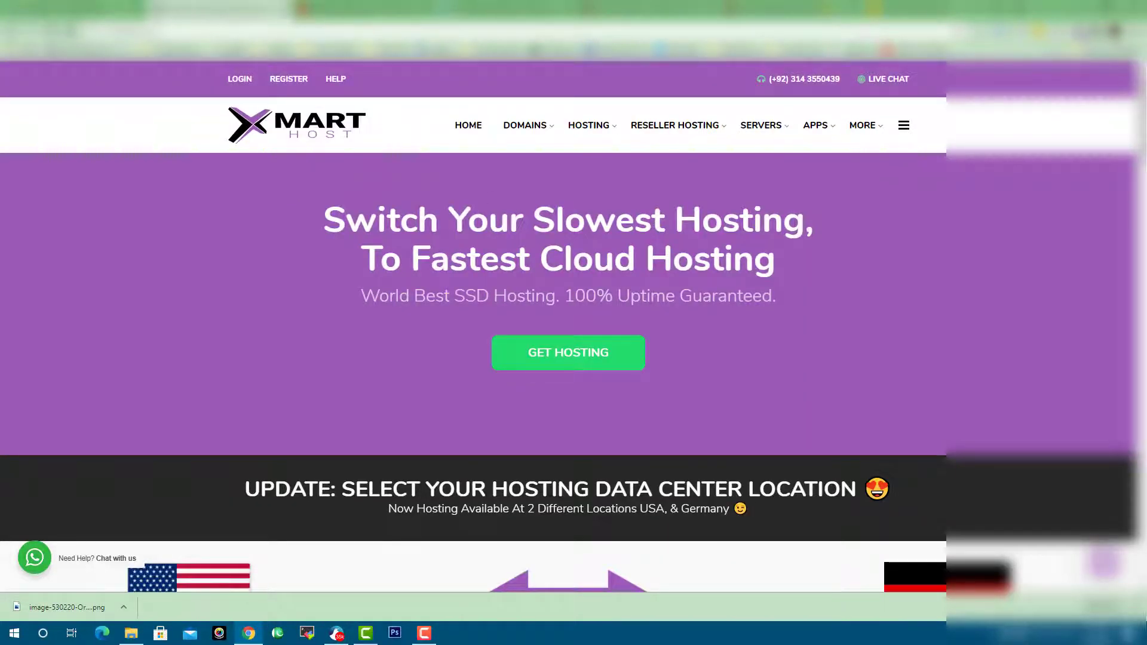
{"action": "left_click", "coordinate": [1135, 31]}
{"action": "left_click", "coordinate": [1098, 142]}
{"action": "left_click", "coordinate": [1098, 143]}
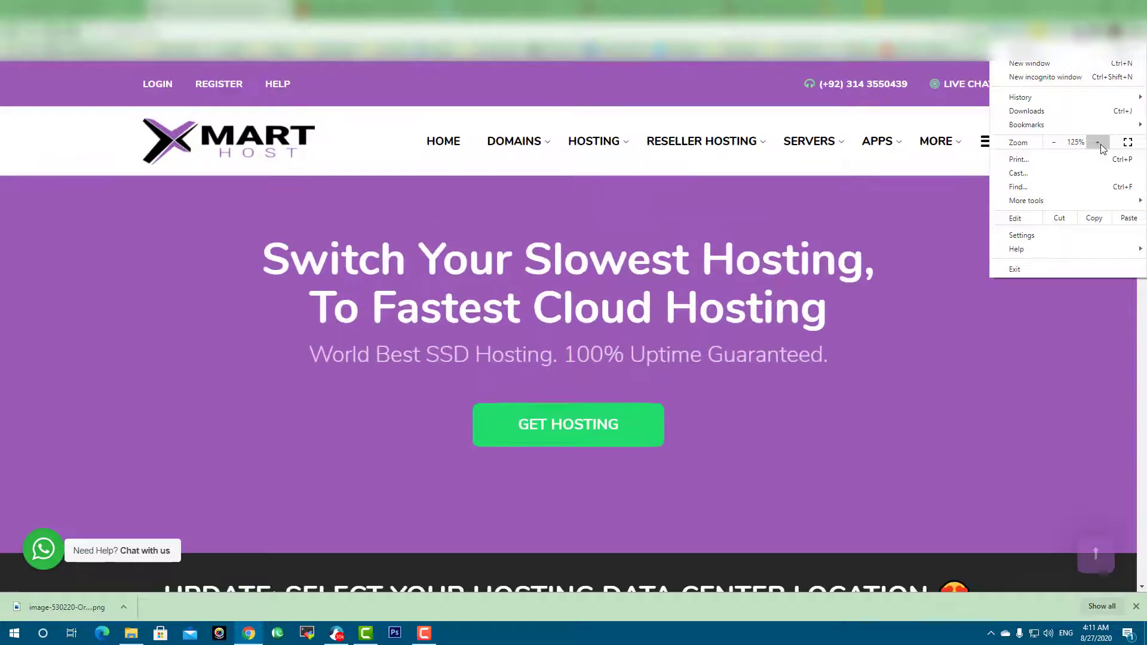
{"action": "left_click", "coordinate": [832, 360]}
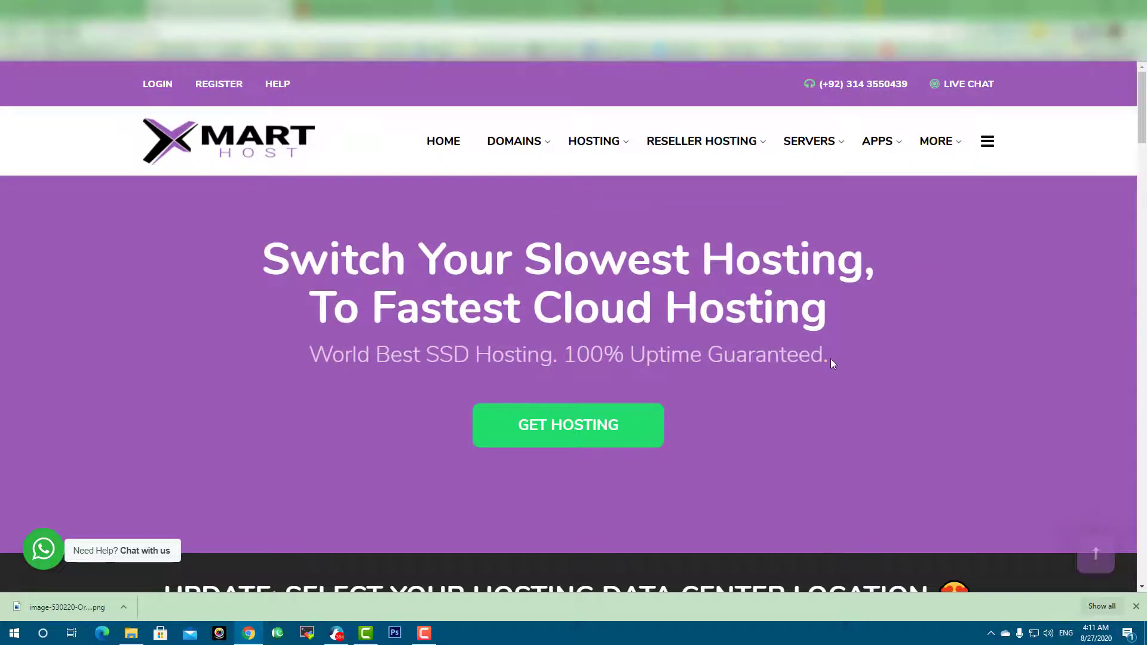